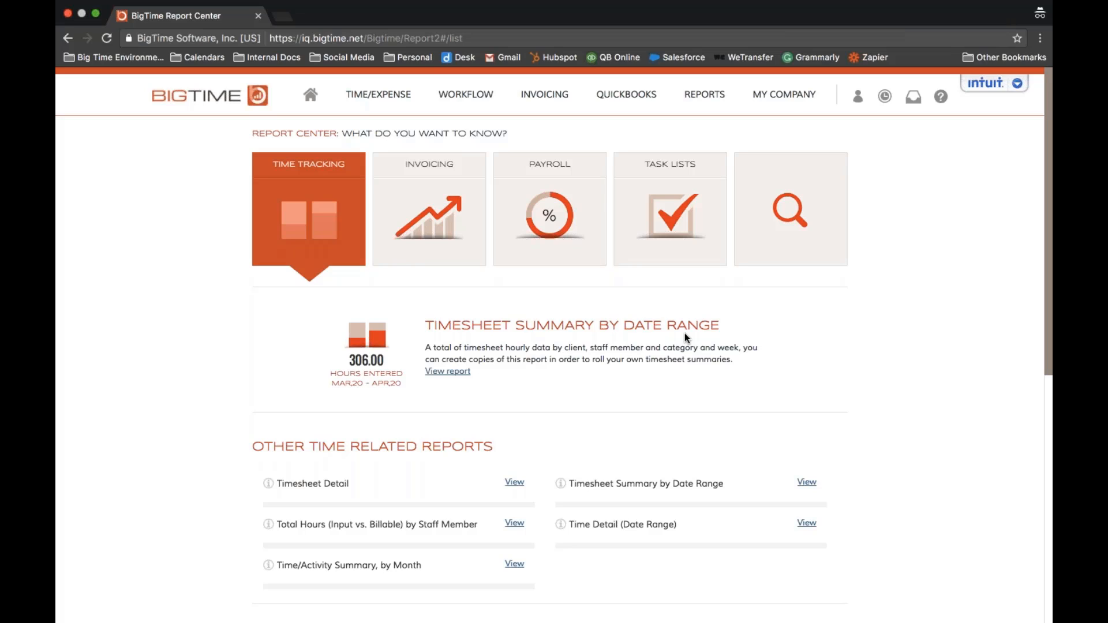
Step: Look through the Invoicing, Task Lists and Time Tracking report categories in the Report Center
left_click(456, 222)
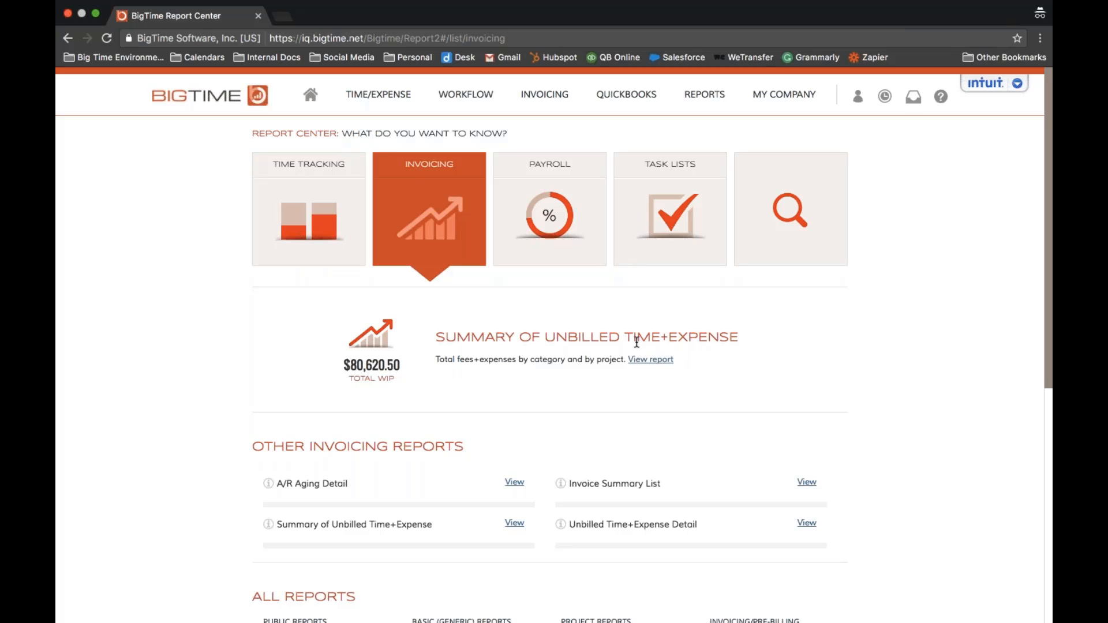
left_click(665, 224)
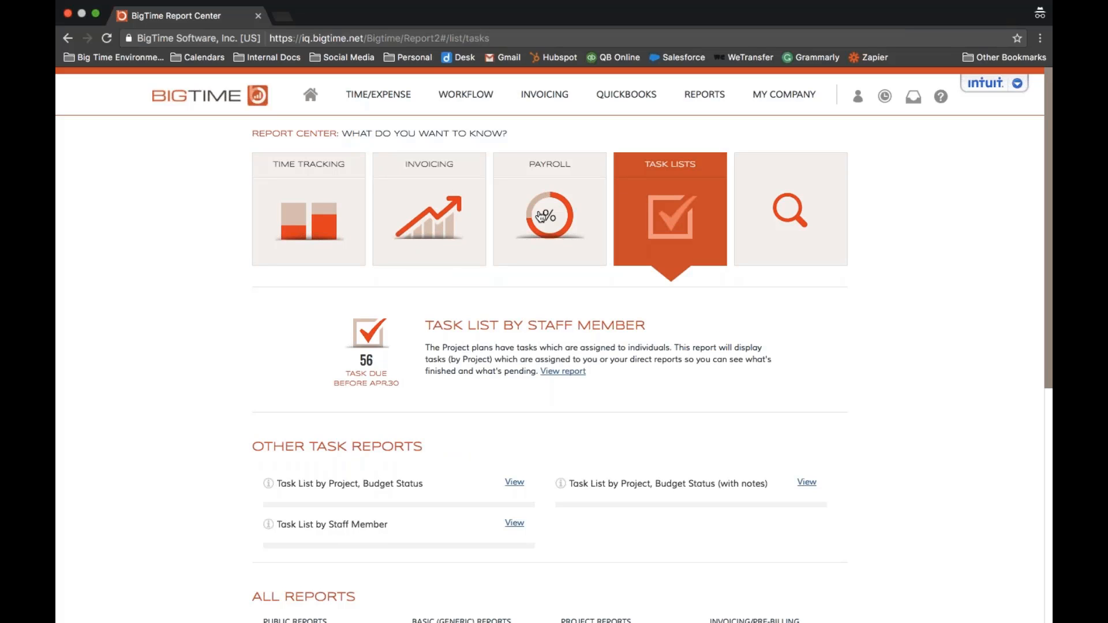
left_click(320, 225)
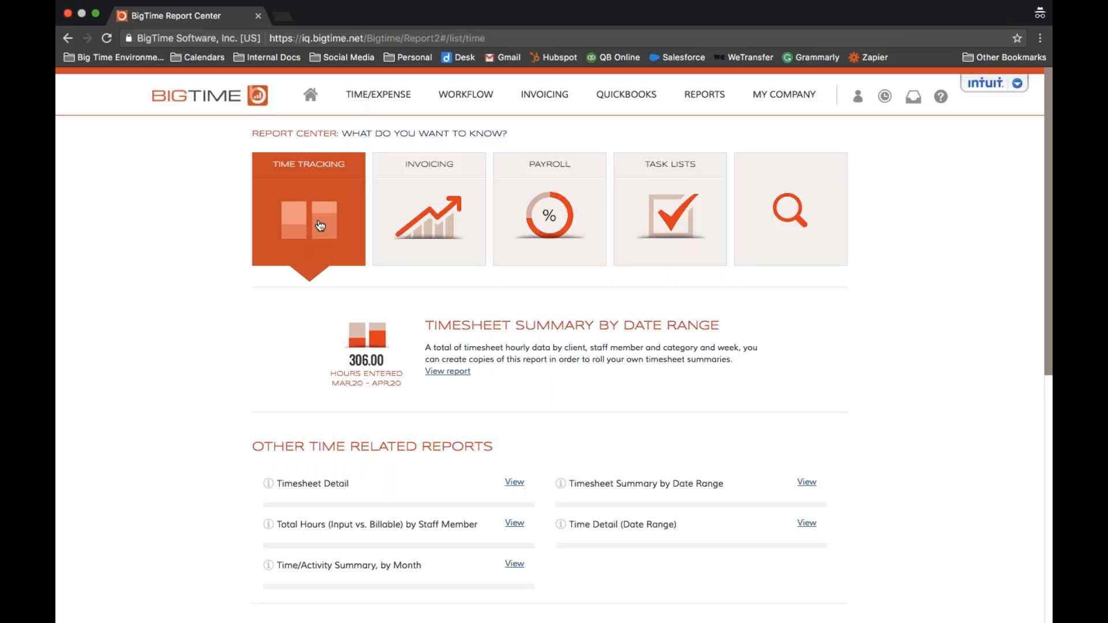
Step: Bring up the report wizard for creating a custom report, view its report types, and close it
left_click(795, 214)
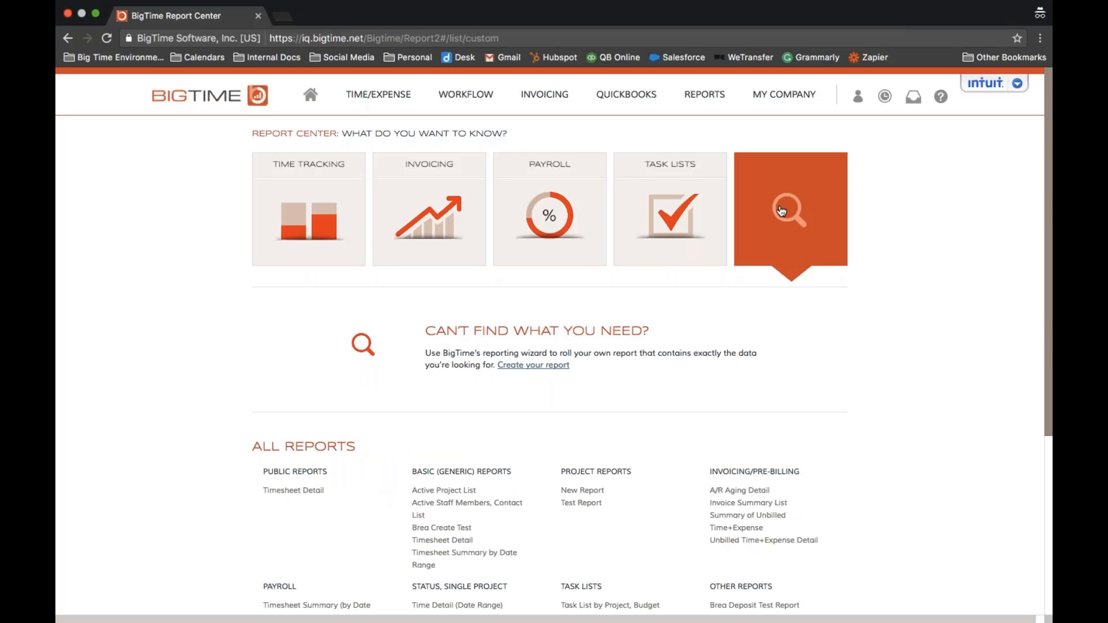
left_click(537, 366)
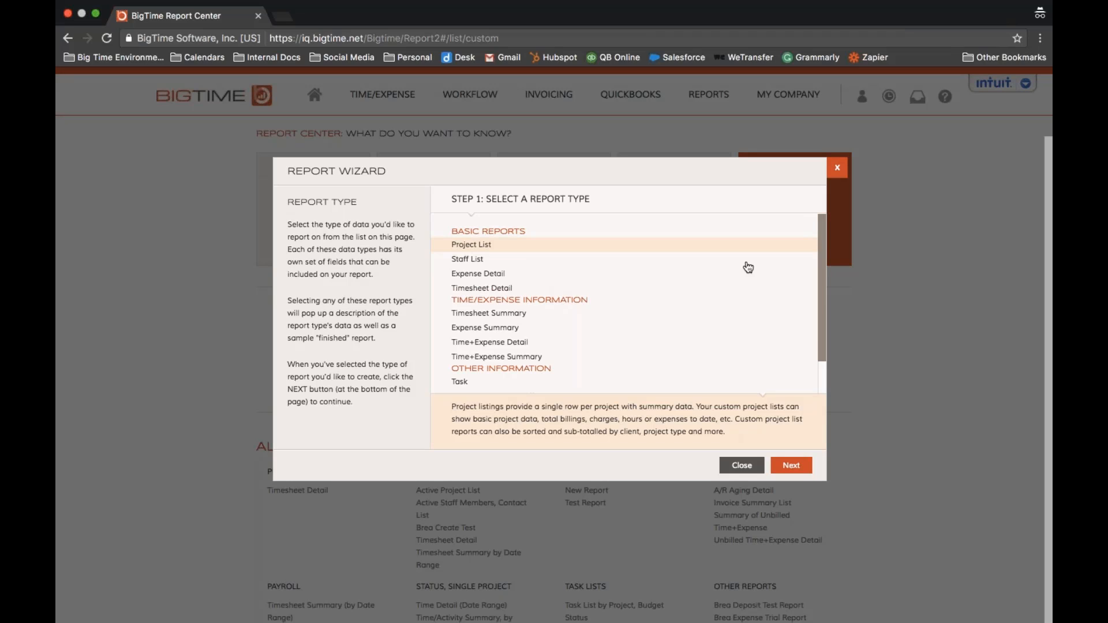
left_click(837, 168)
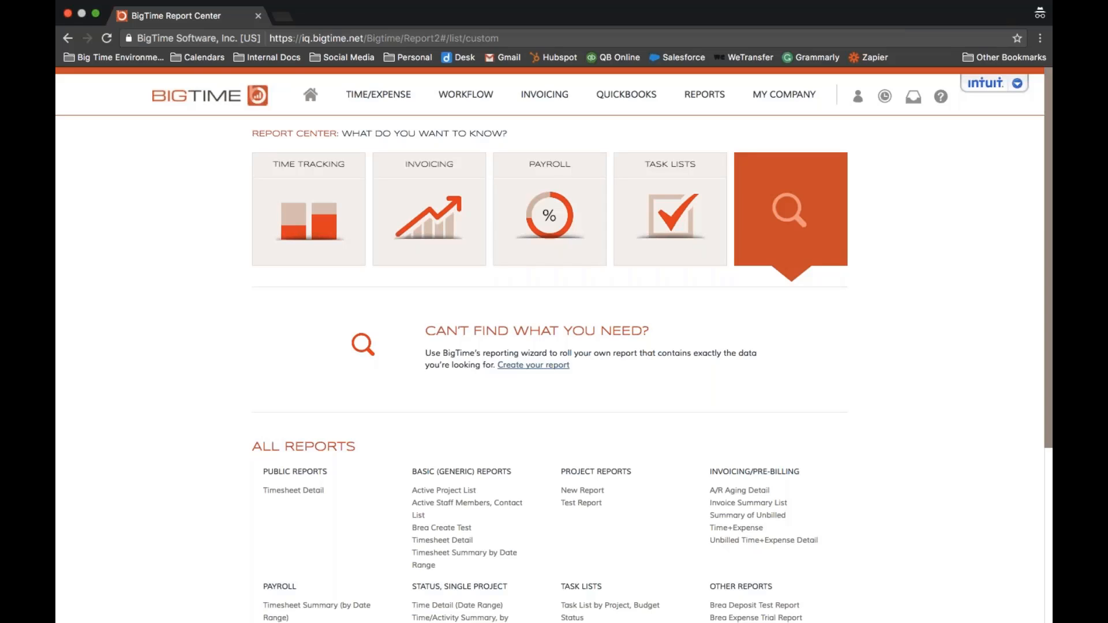
Step: Return to the Time Tracking category and examine its other time-related reports and the All Reports groups
left_click(287, 216)
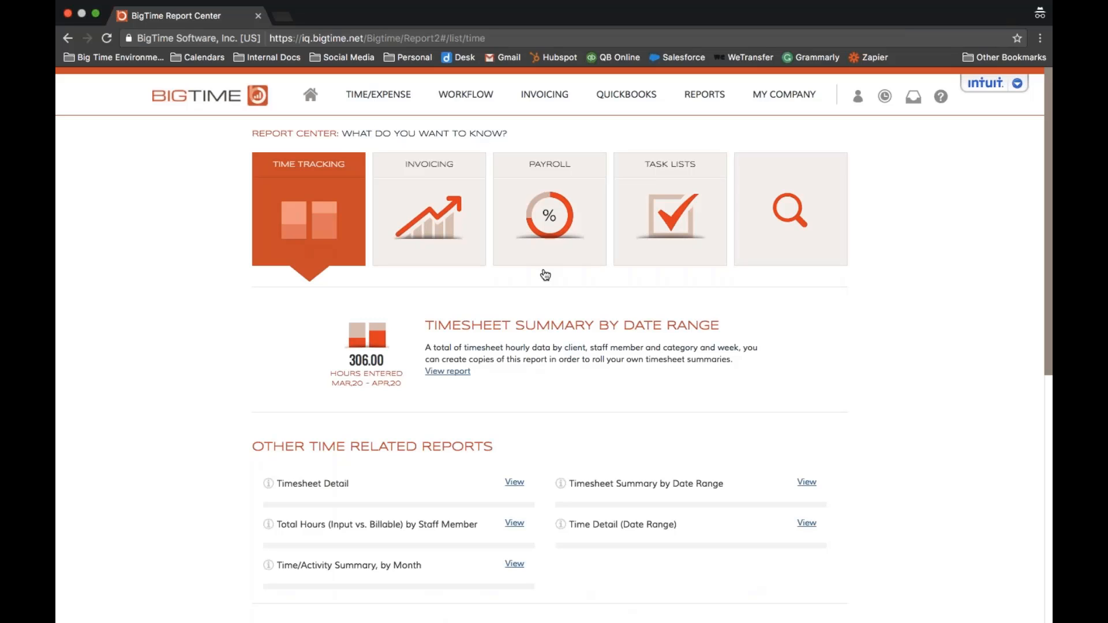
scroll(843, 404, "down", 2)
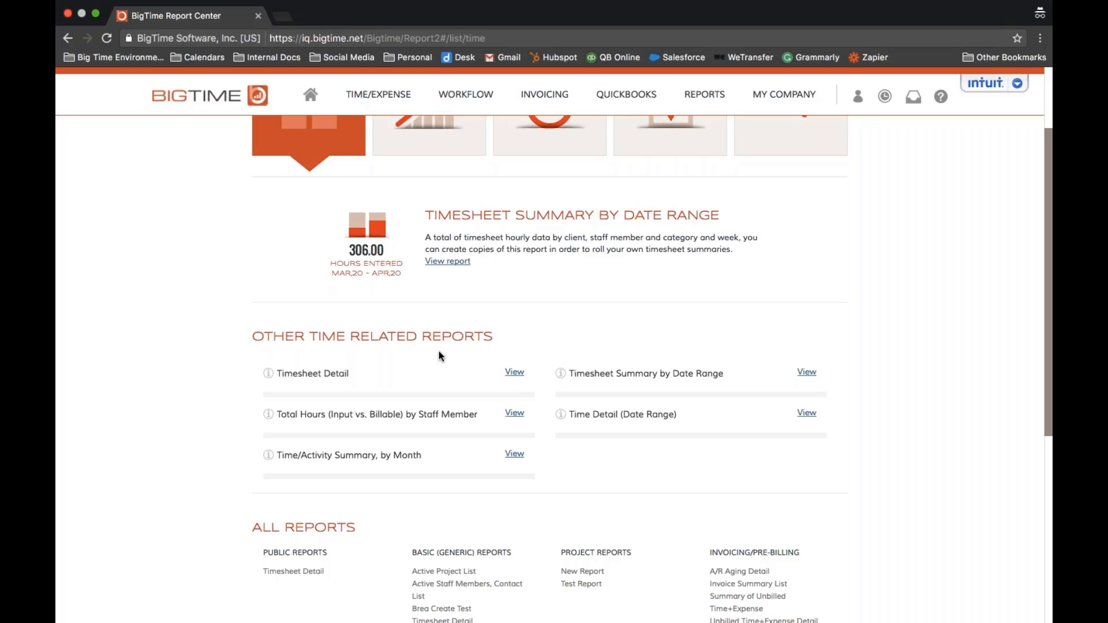
scroll(890, 411, "down", 5)
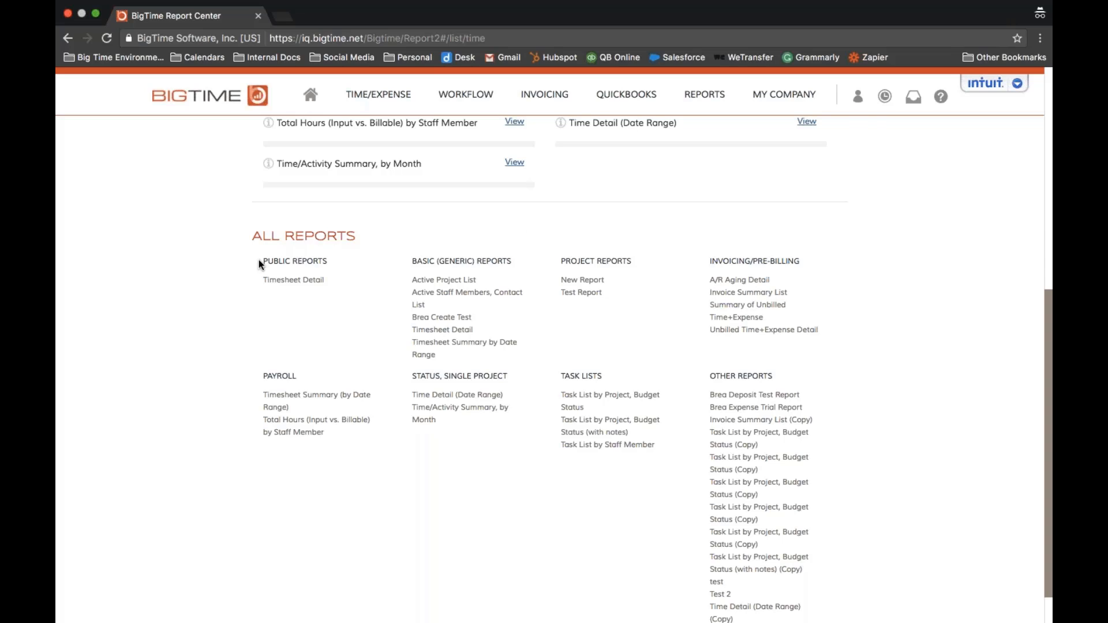
left_click_drag(259, 261, 327, 261)
left_click_drag(418, 261, 633, 269)
scroll(945, 208, "up", 7)
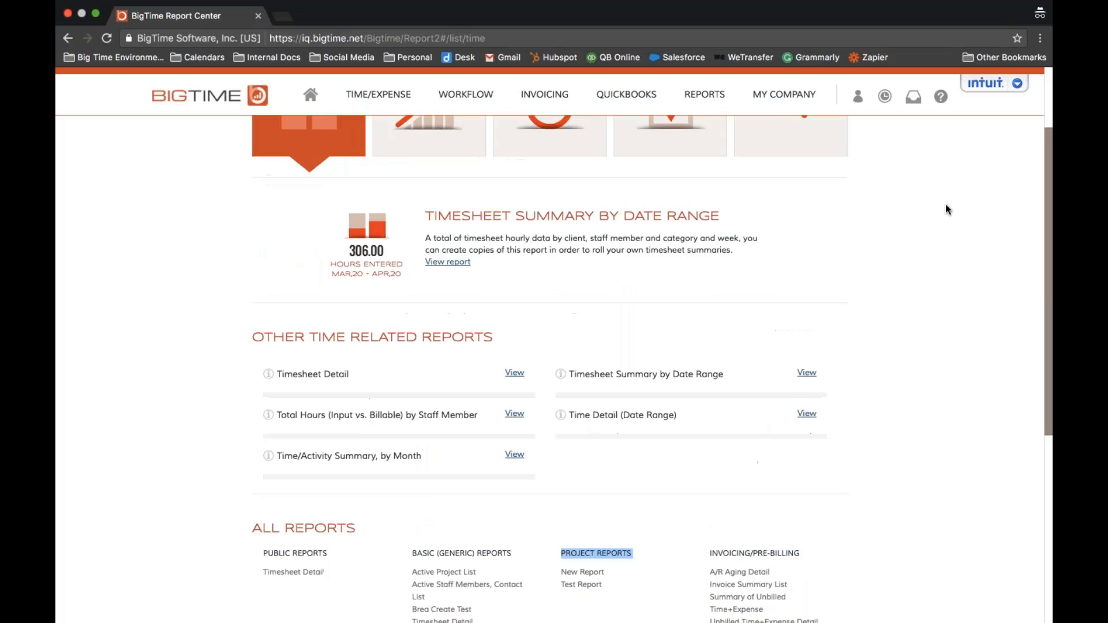
scroll(946, 205, "up", 1)
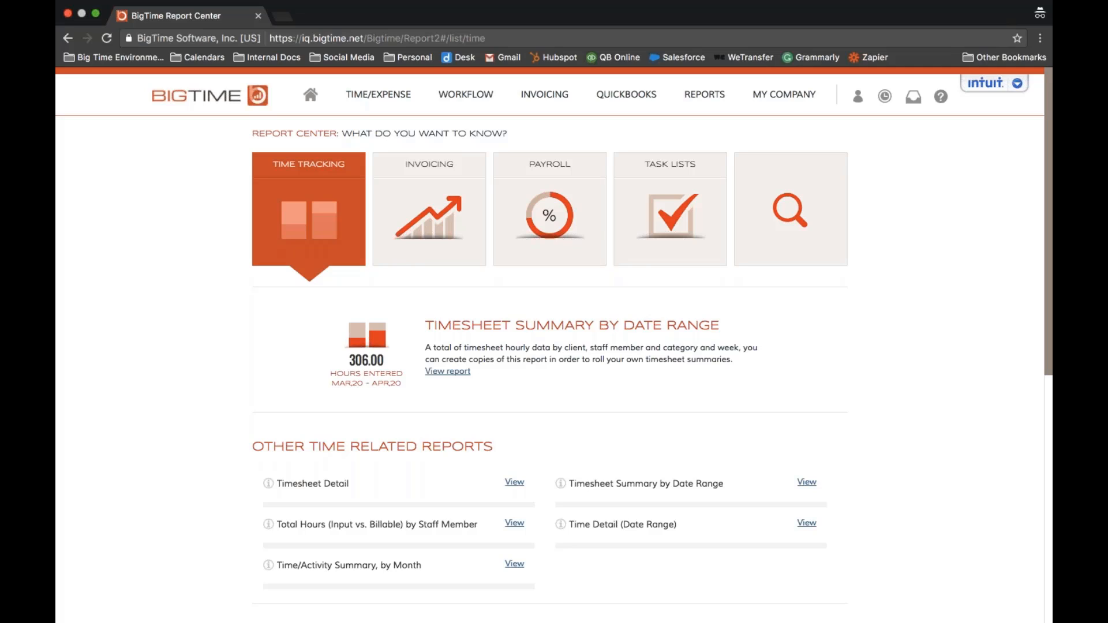
Step: Open the Timesheet Detail report and rerun it for all dates by emptying the start and end of its date range
left_click(514, 482)
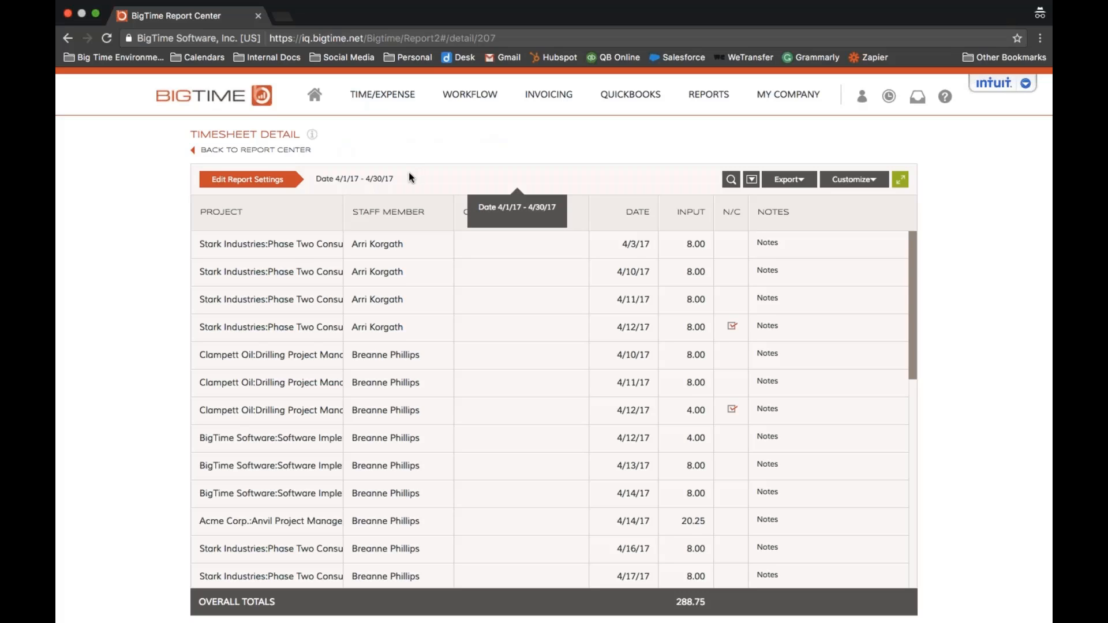
left_click_drag(315, 180, 398, 180)
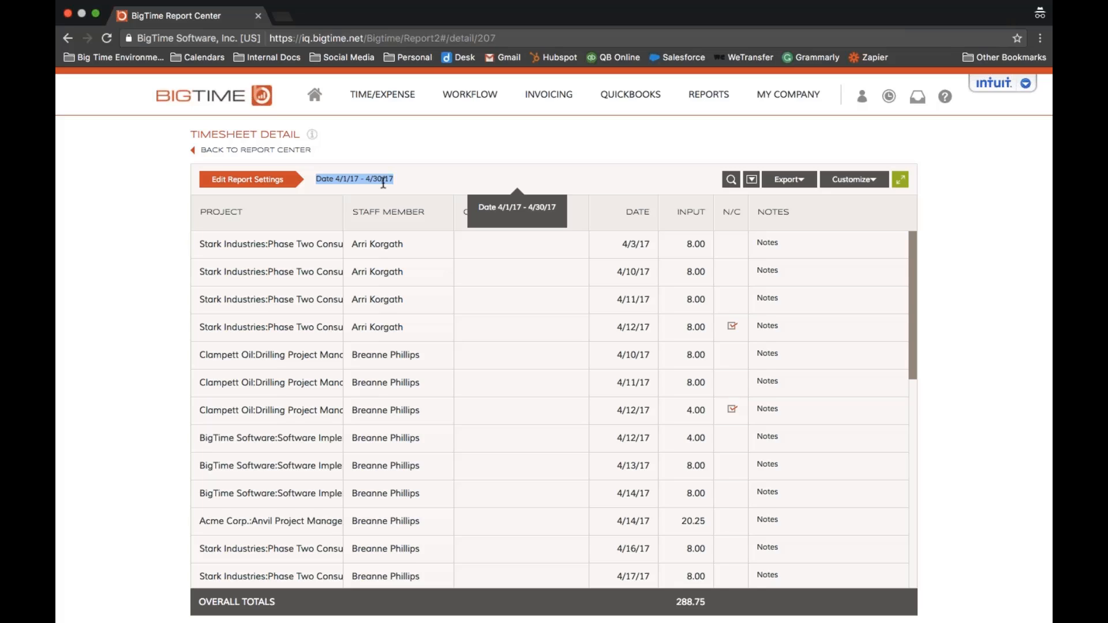
left_click(262, 184)
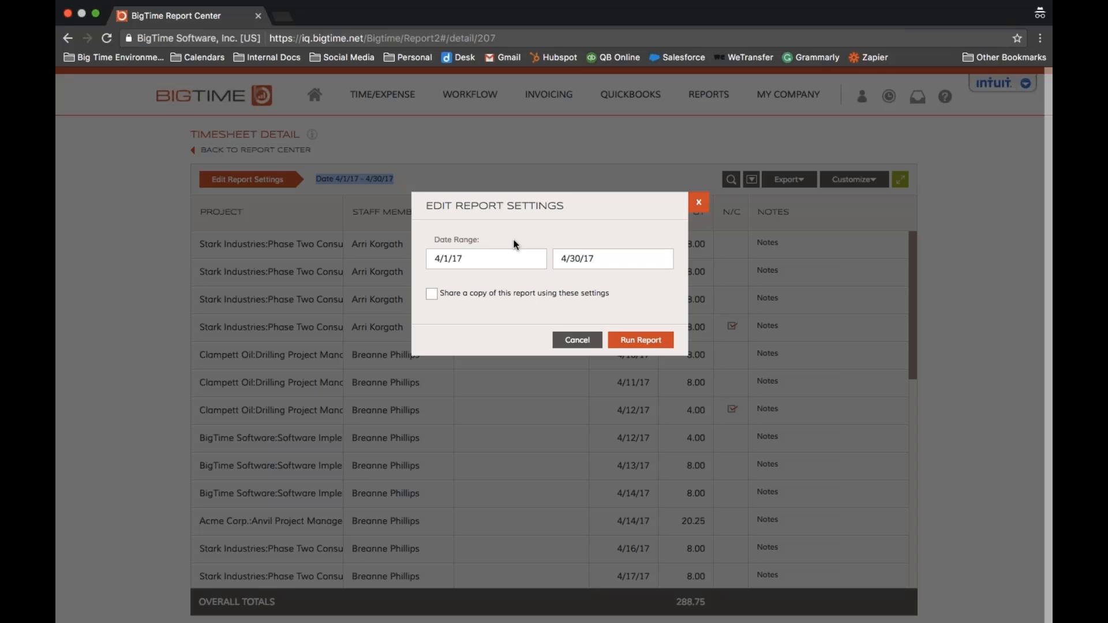
left_click(508, 258)
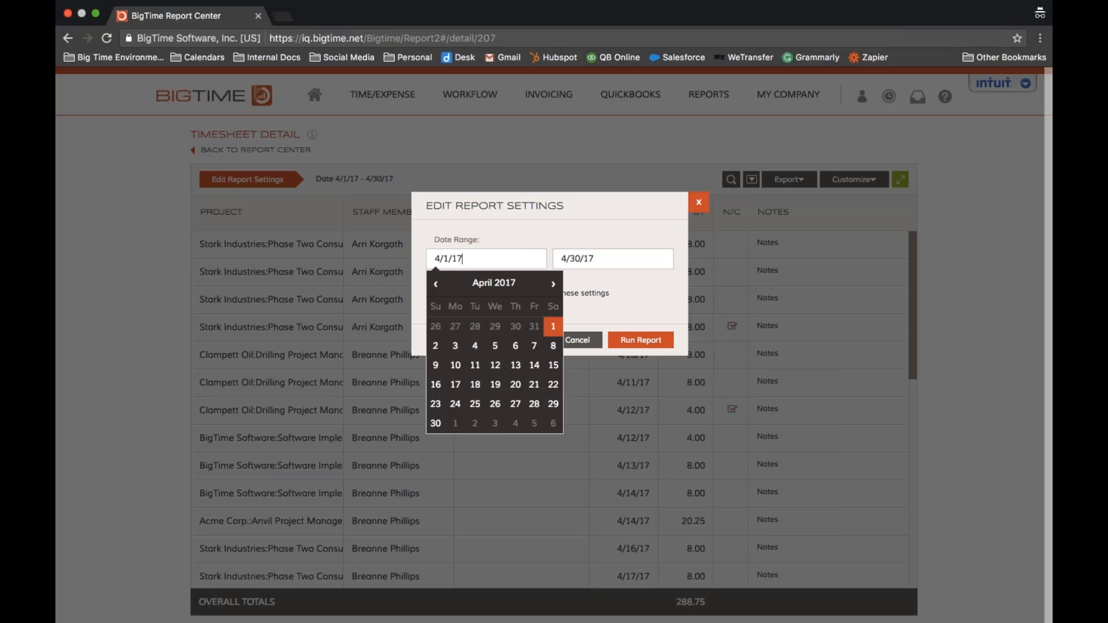
left_click_drag(462, 258, 416, 252)
key("BackSpace")
key("Tab")
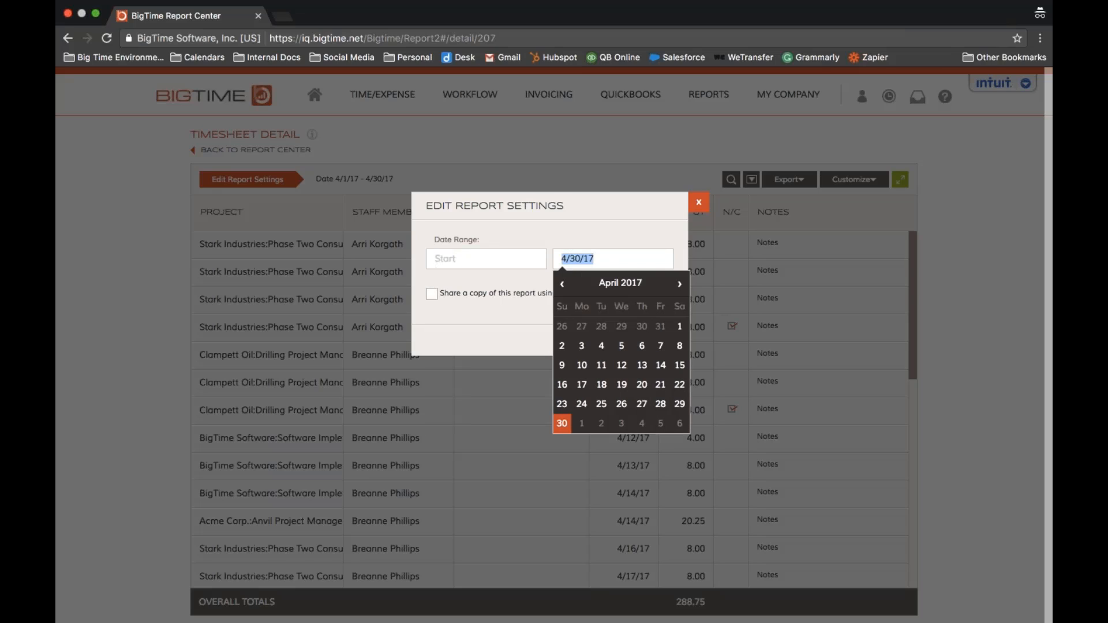
key("BackSpace")
left_click(516, 213)
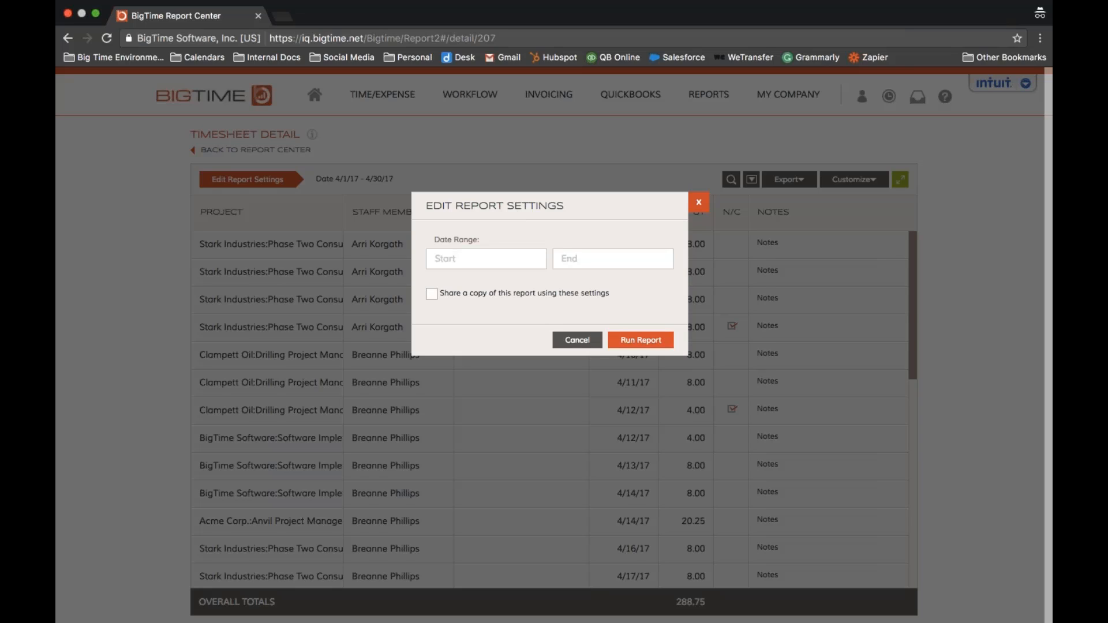
left_click(640, 340)
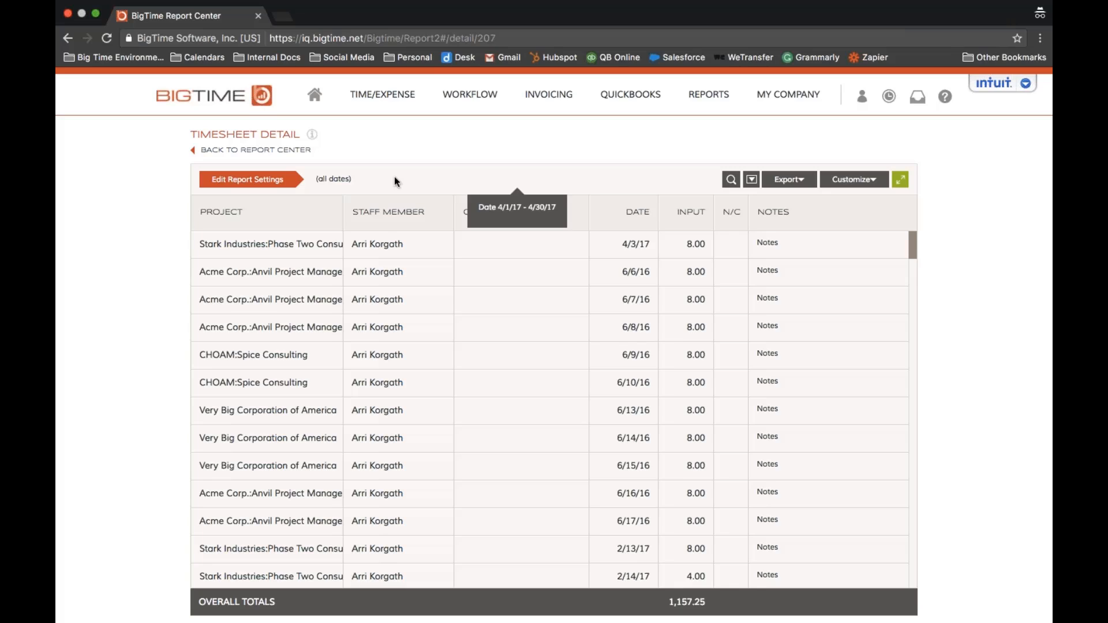
left_click_drag(363, 180, 313, 177)
Step: Search the report for "Stark", go through the first few matches, and close the search
left_click(731, 181)
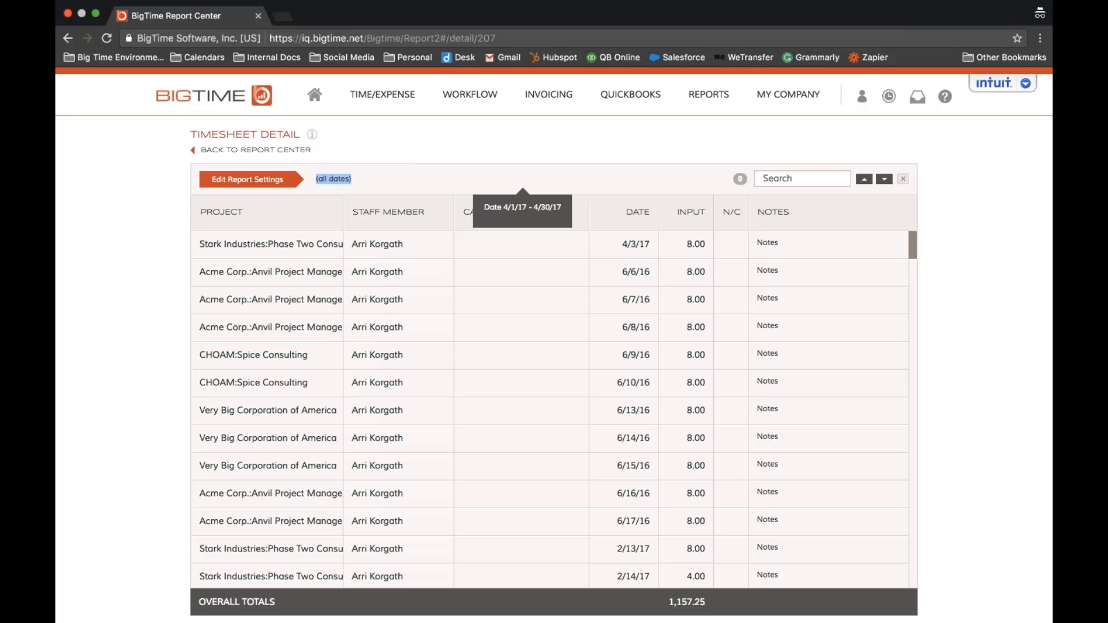
left_click(791, 179)
type("S")
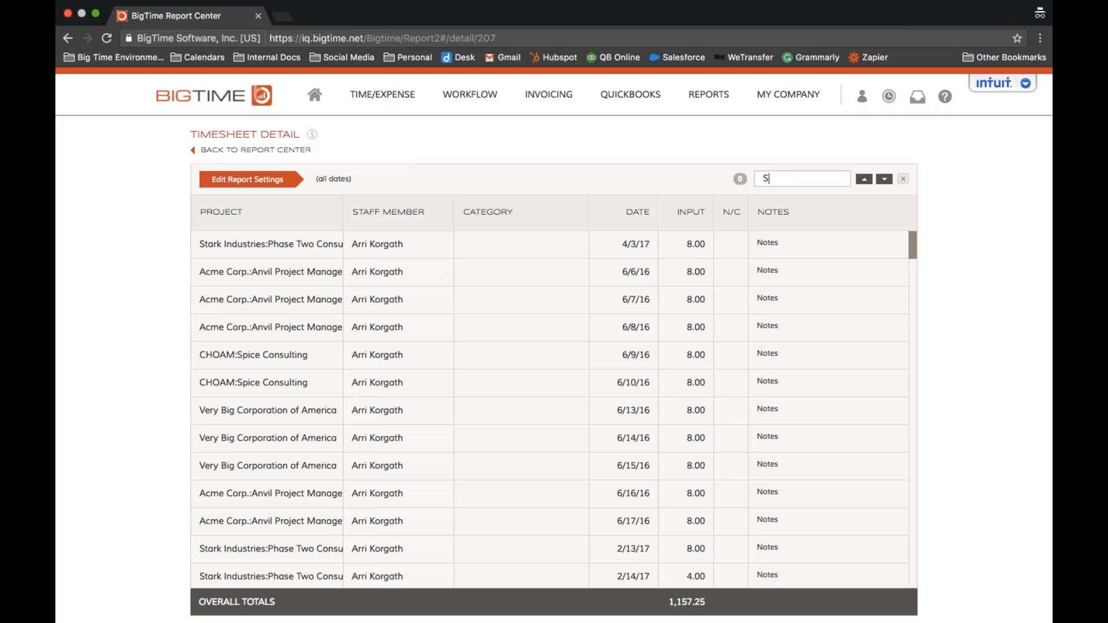
type("tark")
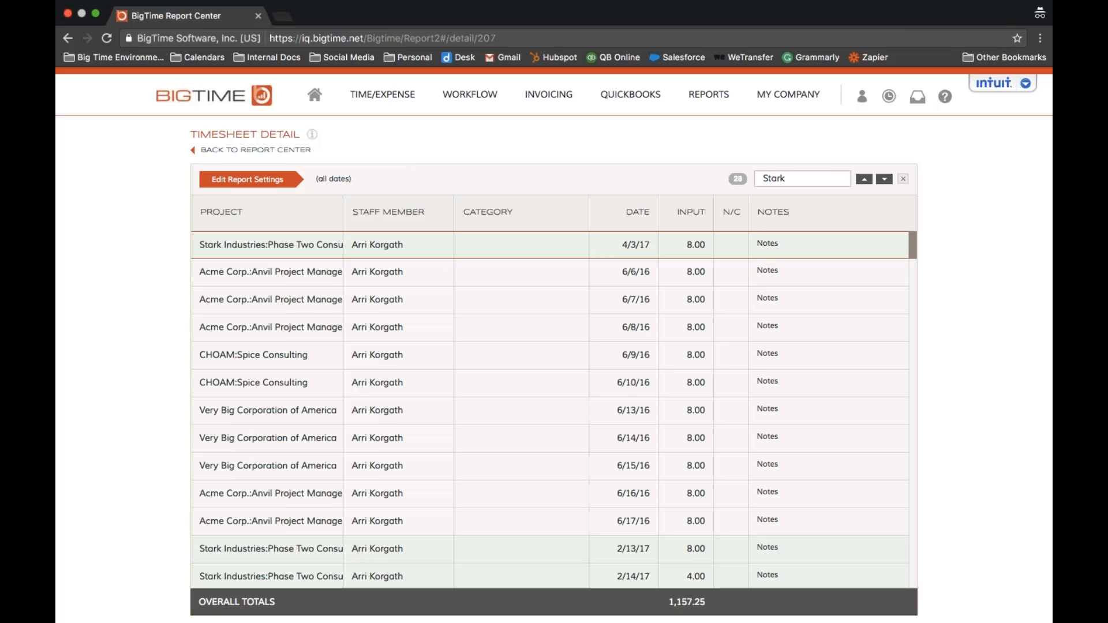
left_click(886, 183)
left_click(887, 182)
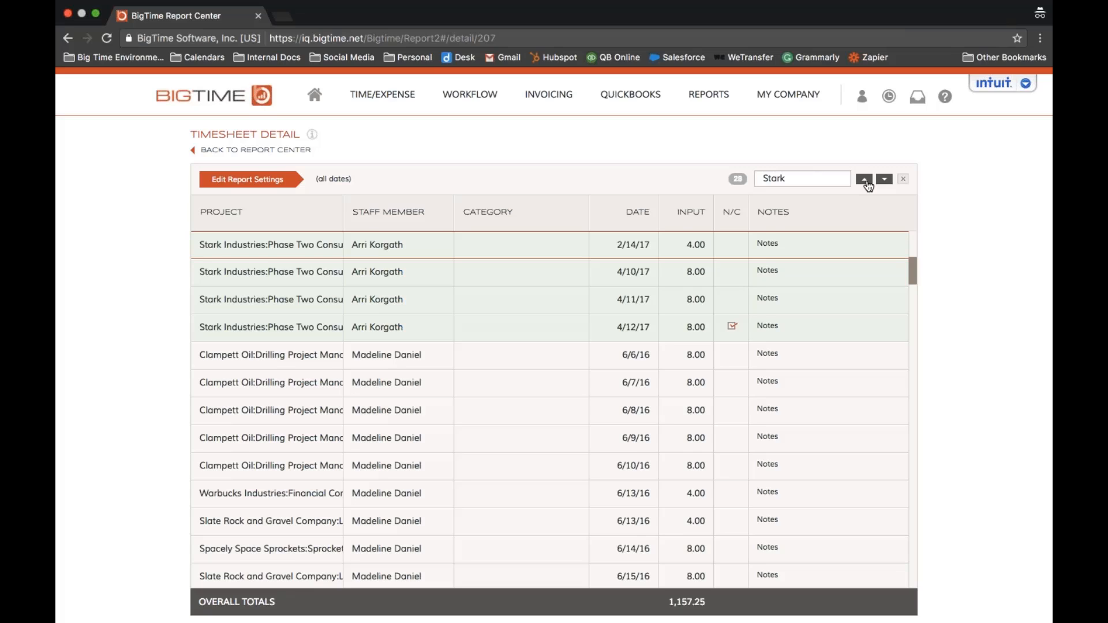
left_click(903, 179)
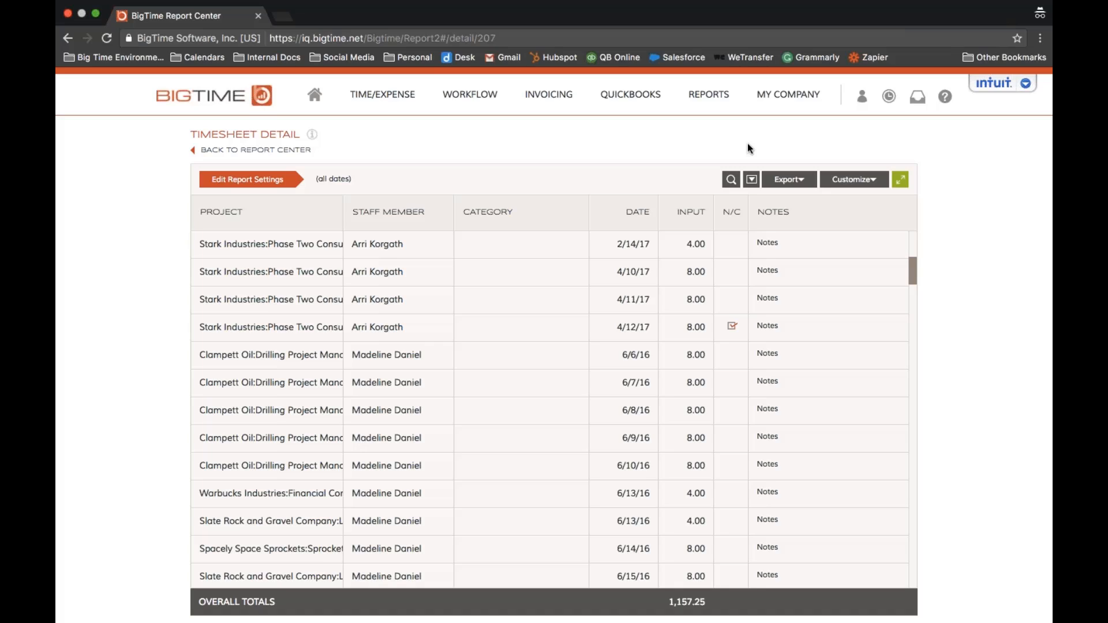
Step: Filter the report's Project column to show only Dunder Mifflin:Paper Consulting
left_click(752, 180)
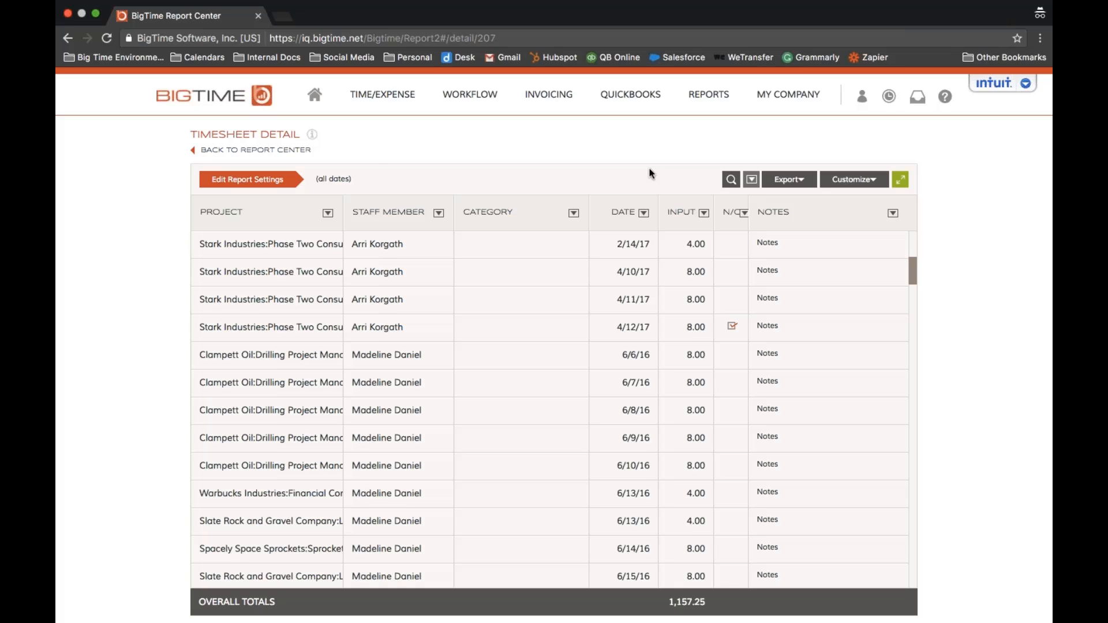
left_click(327, 215)
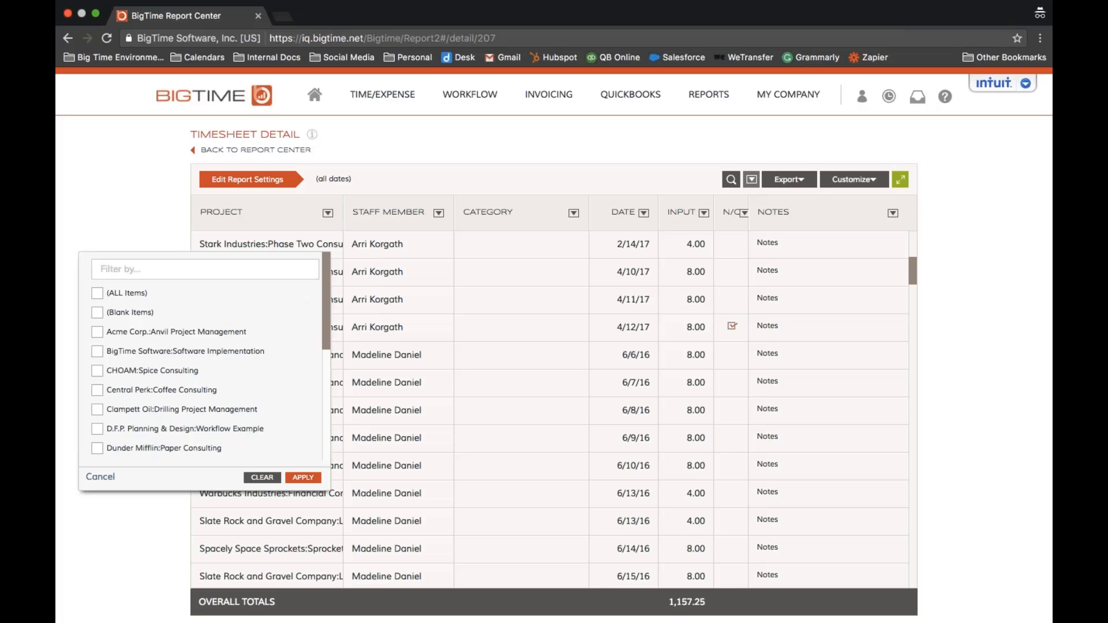
scroll(98, 369, "down", 3)
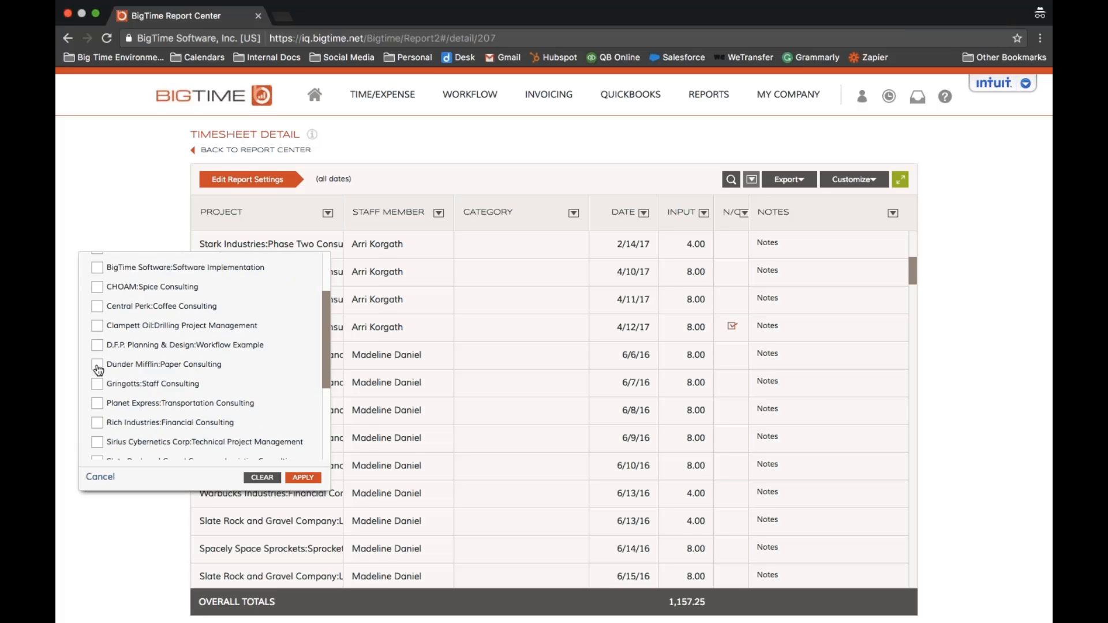
left_click(303, 477)
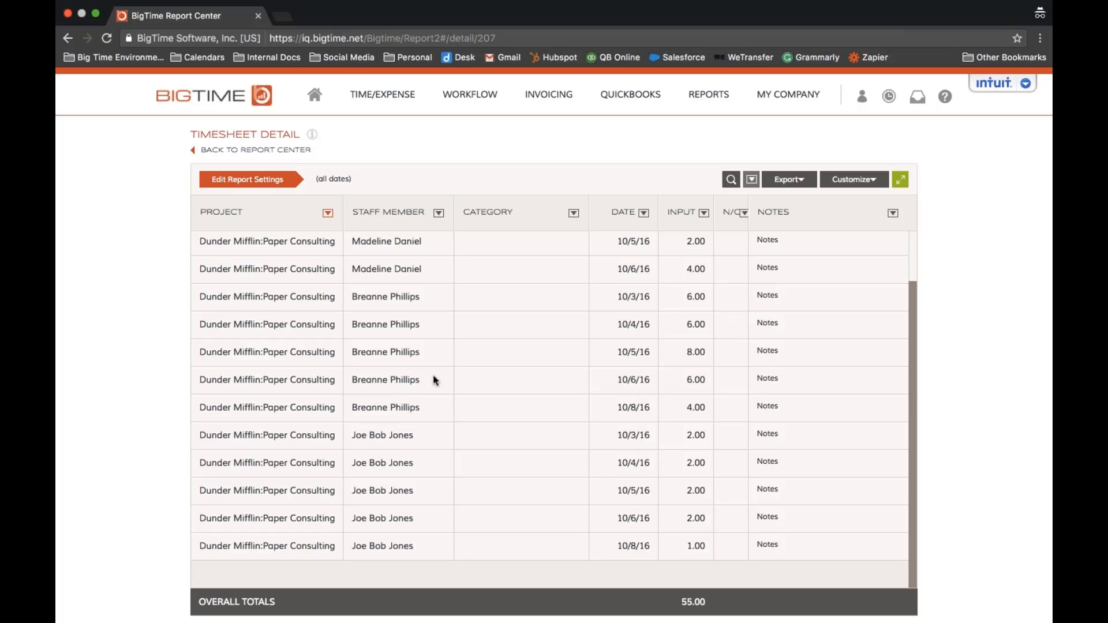
Step: Clear the Project column filter and hide the column filter controls
left_click(329, 214)
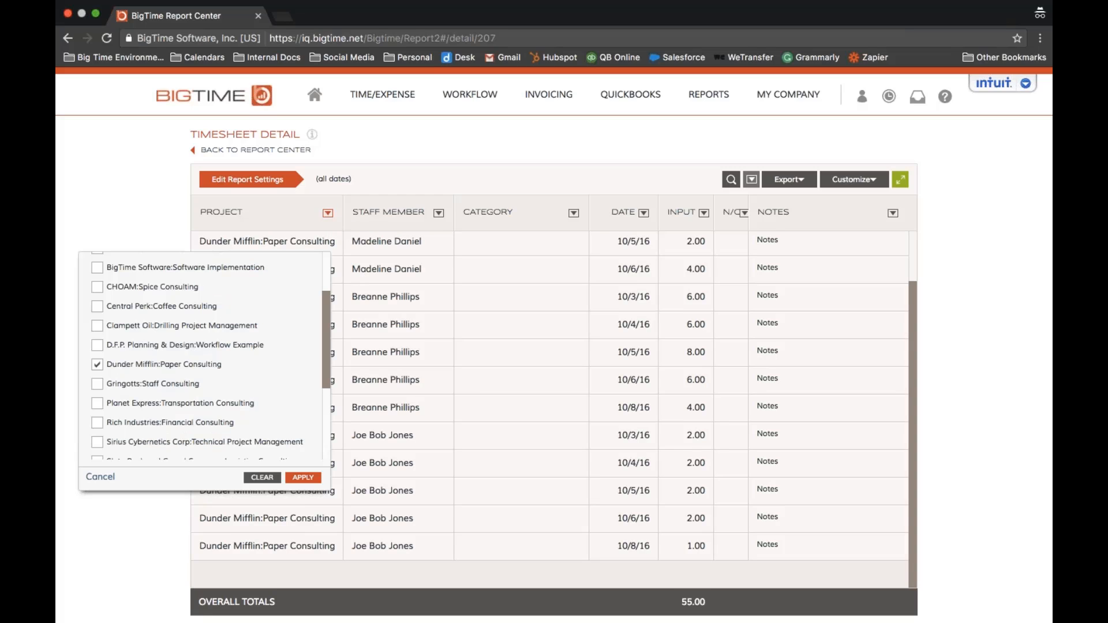
left_click(260, 478)
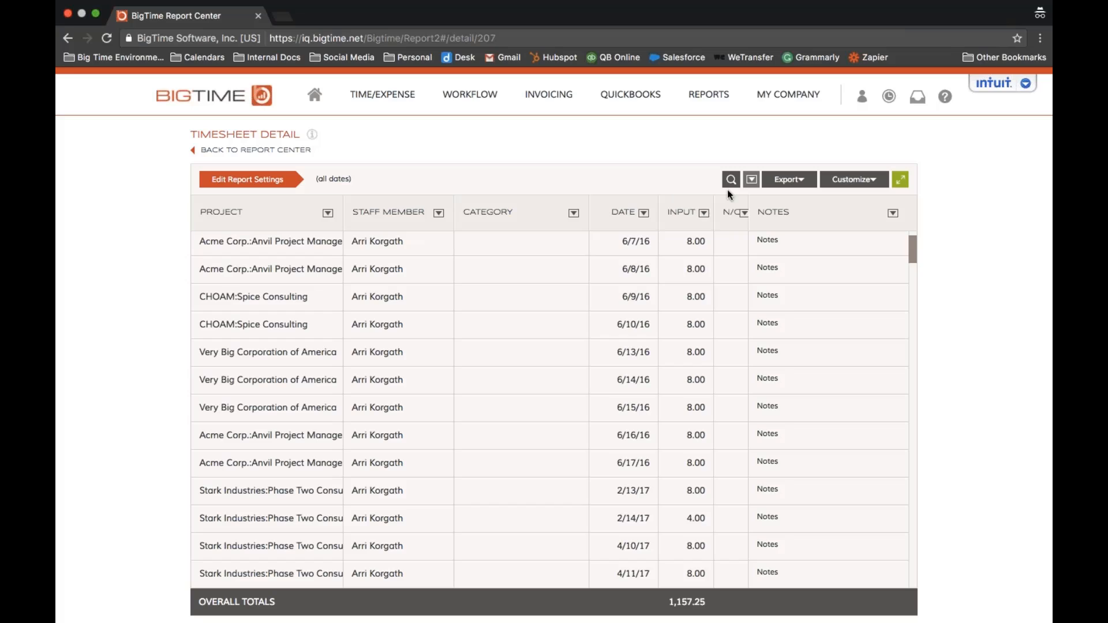
left_click(756, 179)
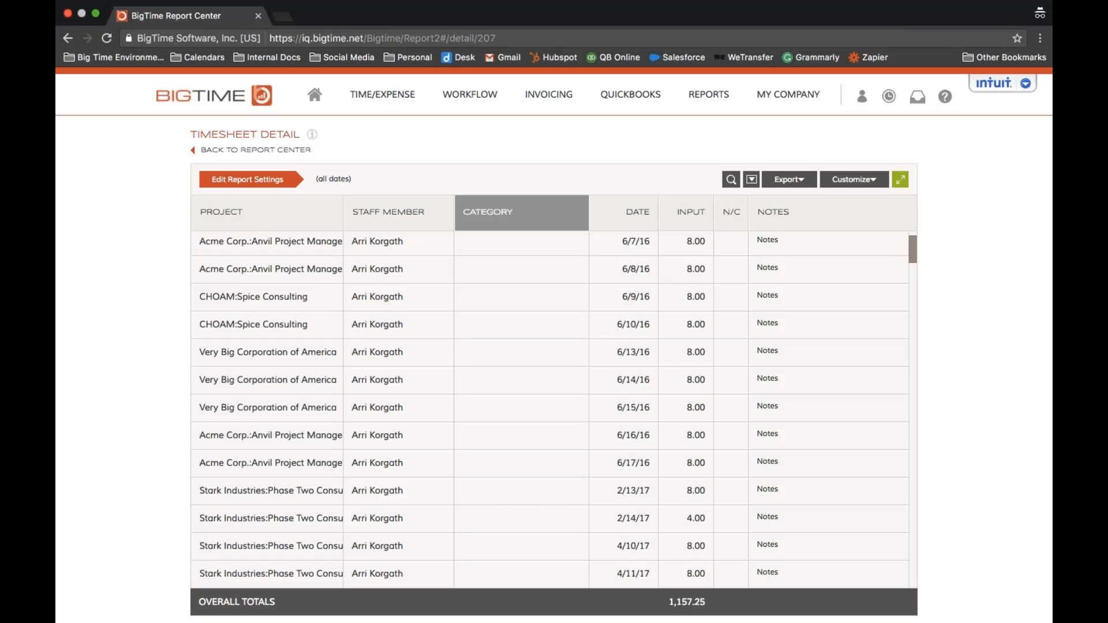
Step: Group the timesheet entries by staff member and review the subtotals of each group
left_click(401, 226)
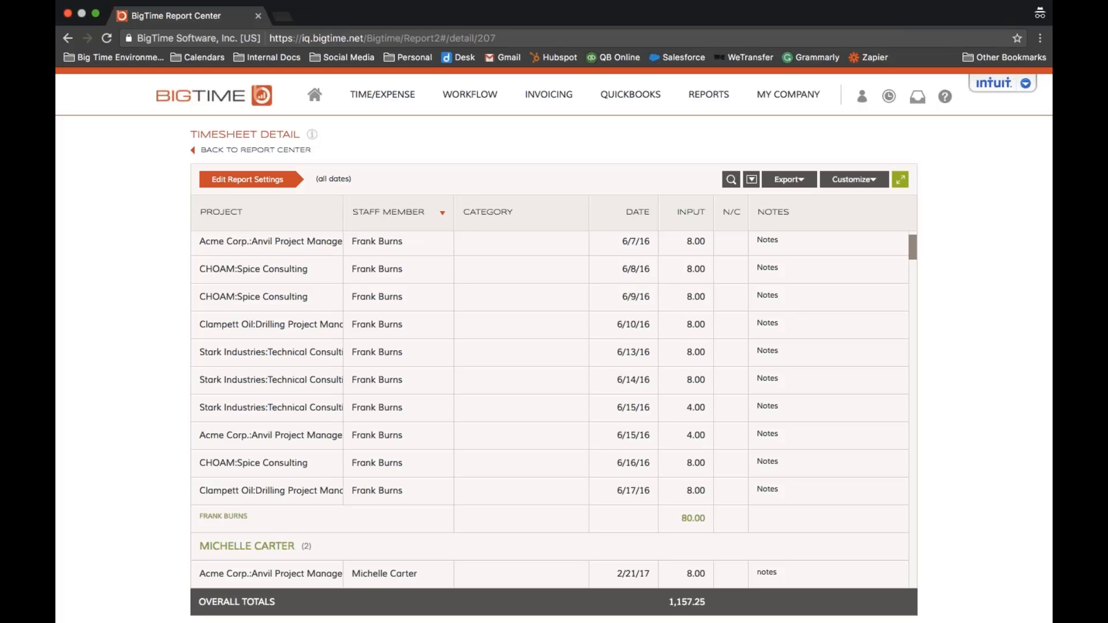
scroll(426, 268, "up", 2)
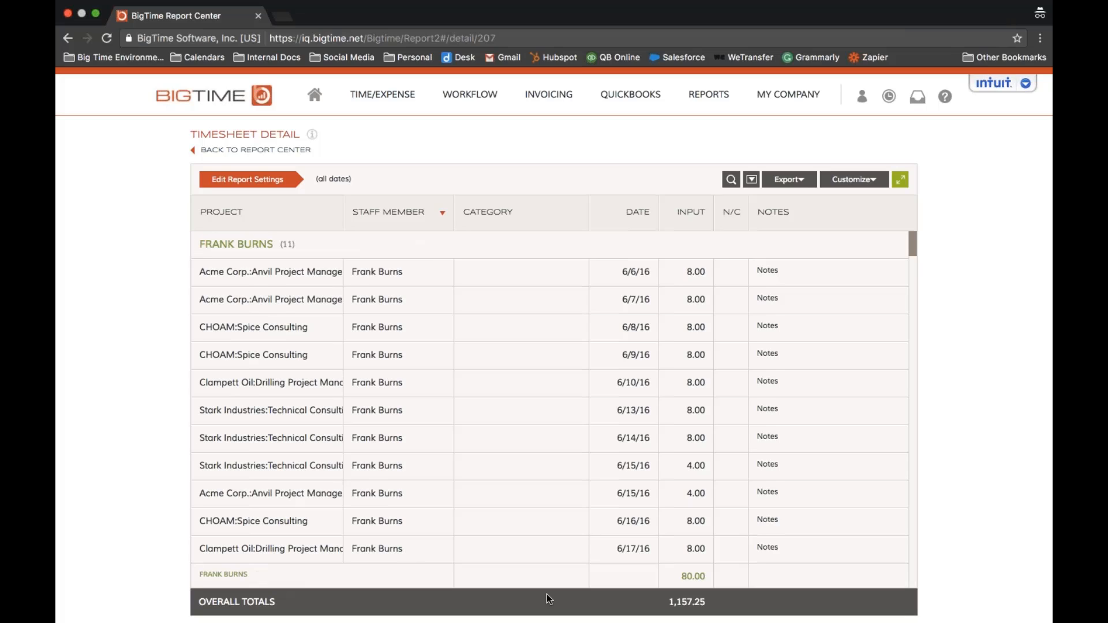
scroll(686, 574, "down", 5)
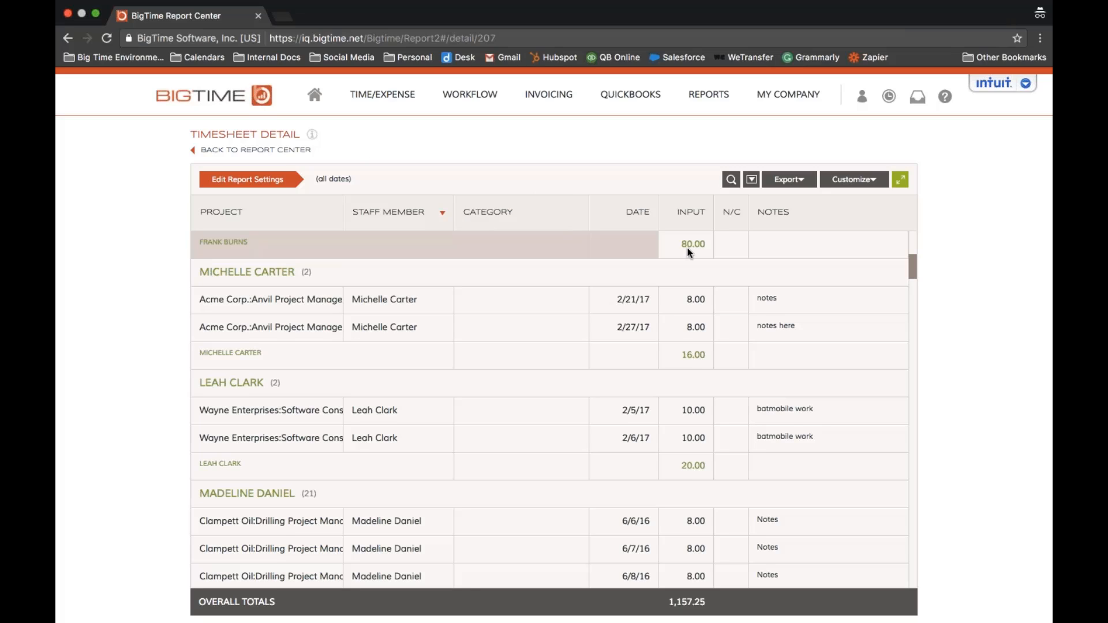
Step: View the file formats available for exporting the report without exporting it
left_click(805, 182)
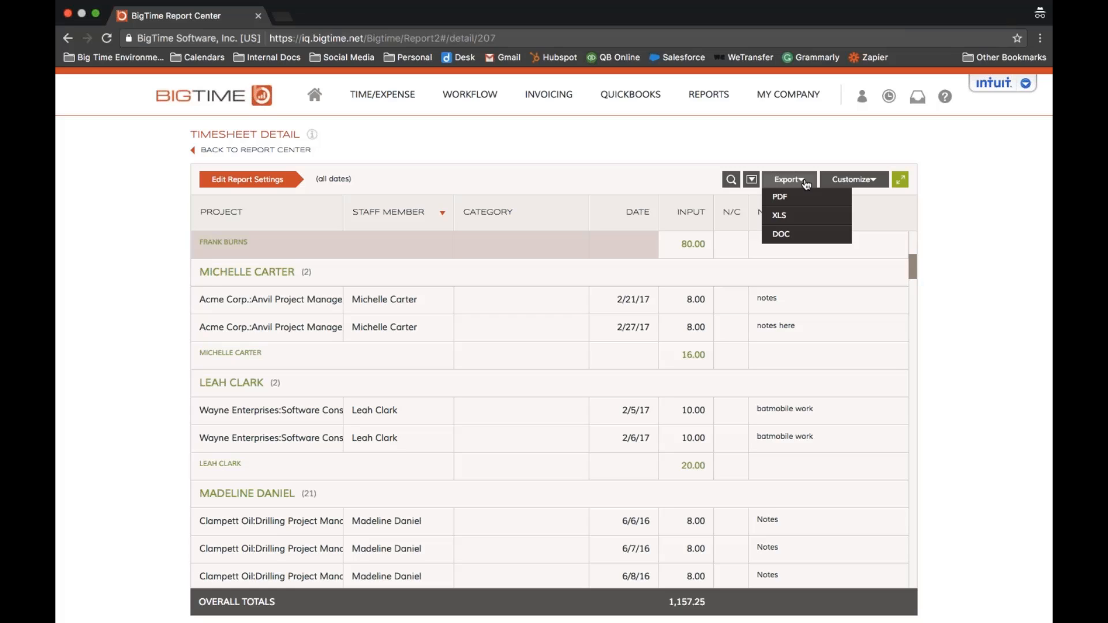
left_click(810, 143)
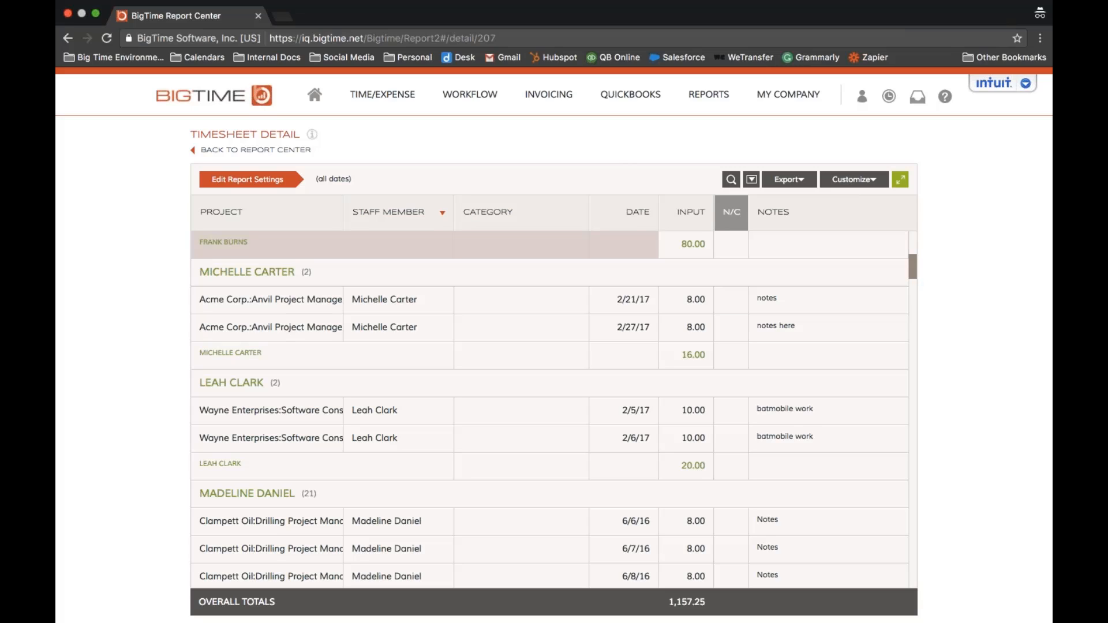
Step: Sort the Timesheet Detail report by the Input hours column
left_click(691, 213)
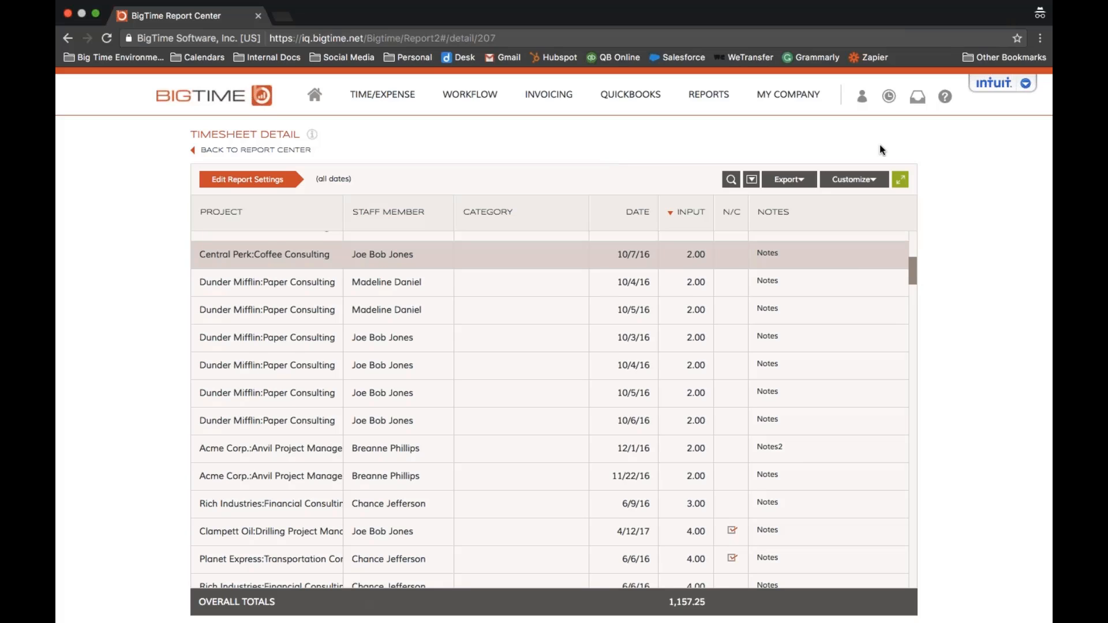
Step: Review which security groups can access the Timesheet Detail report and update its report permissions
left_click(877, 184)
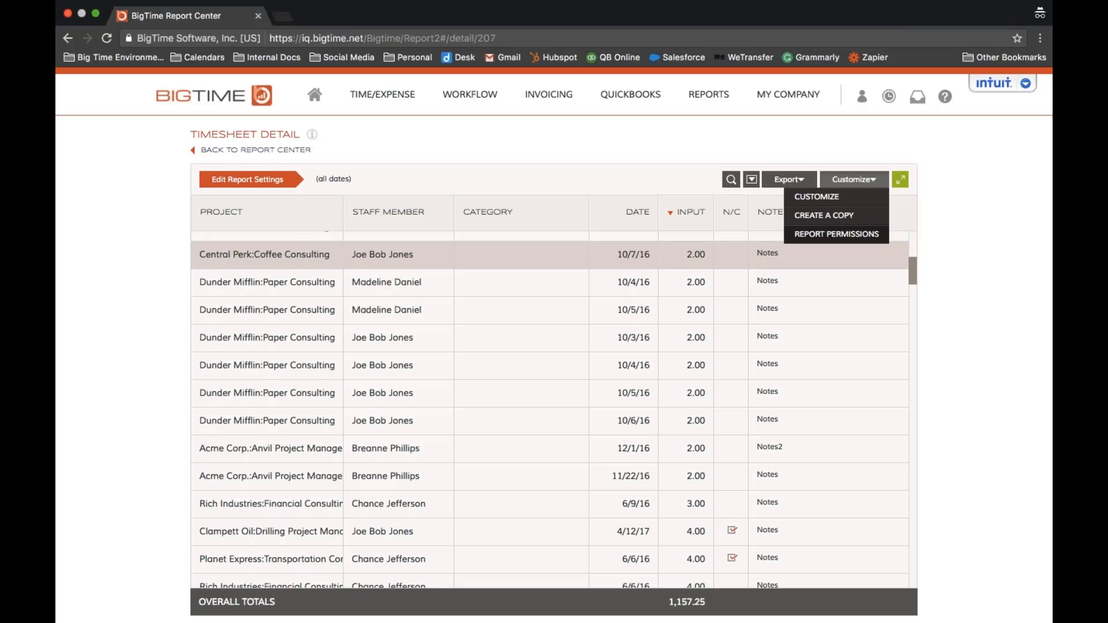
left_click(836, 234)
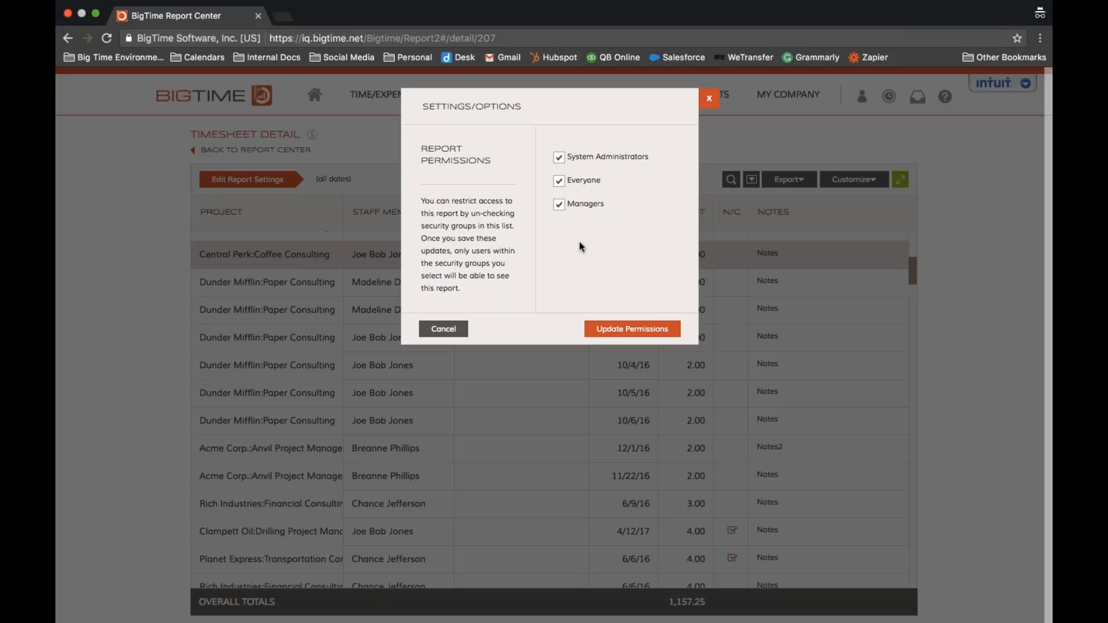
left_click(601, 176)
left_click(623, 337)
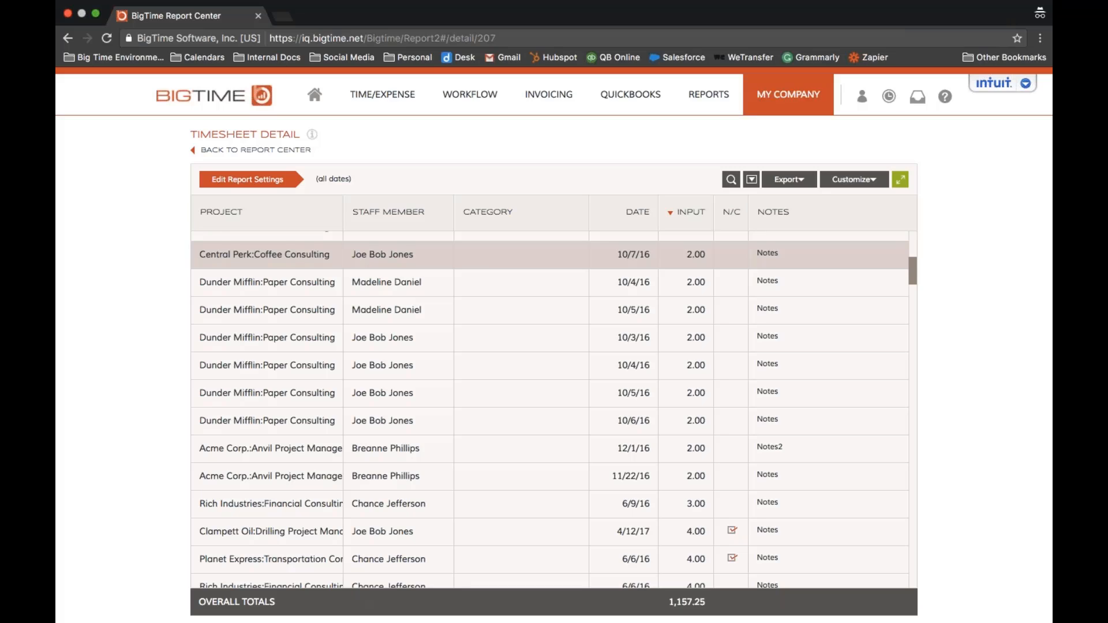
left_click(721, 95)
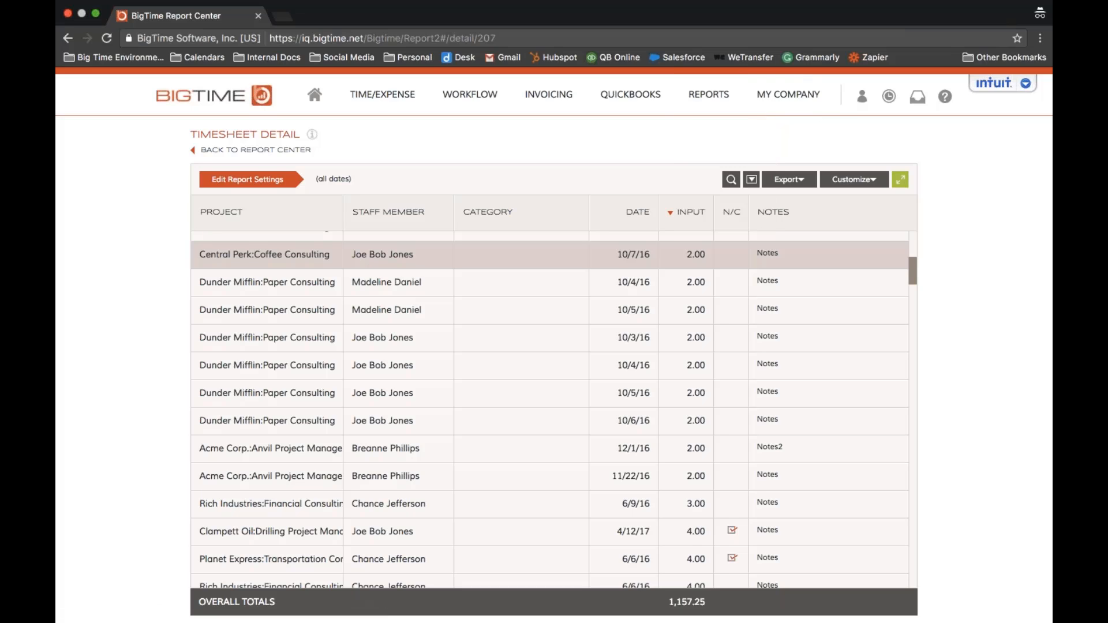
Step: Widen the N/C, Date, Input and Project columns in the expanded report view, and return to the normal view
left_click(902, 180)
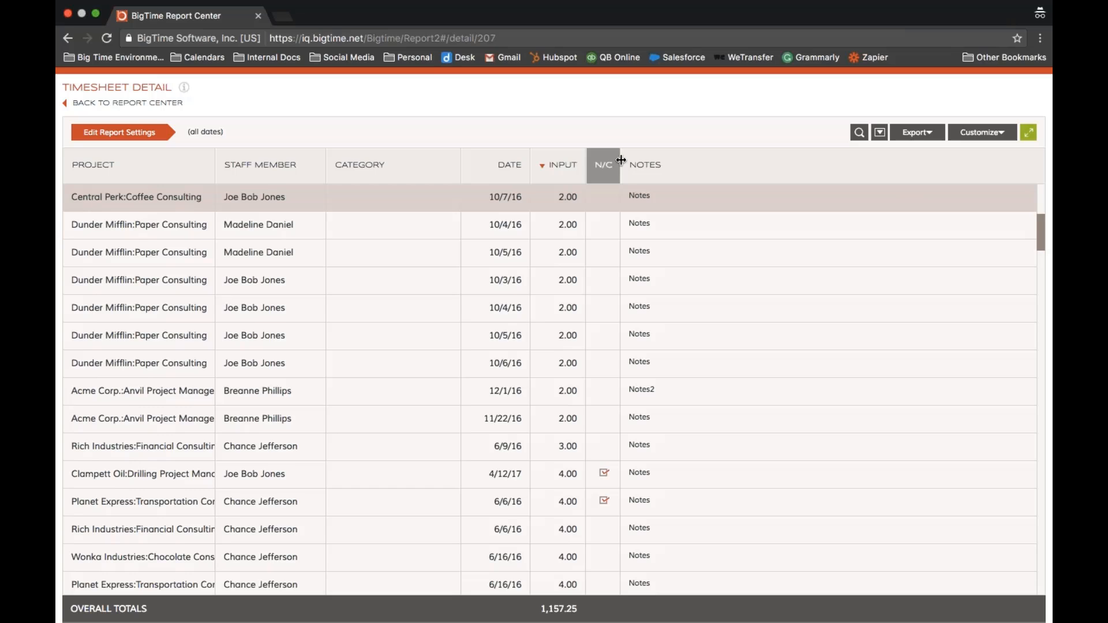
left_click_drag(620, 161, 672, 155)
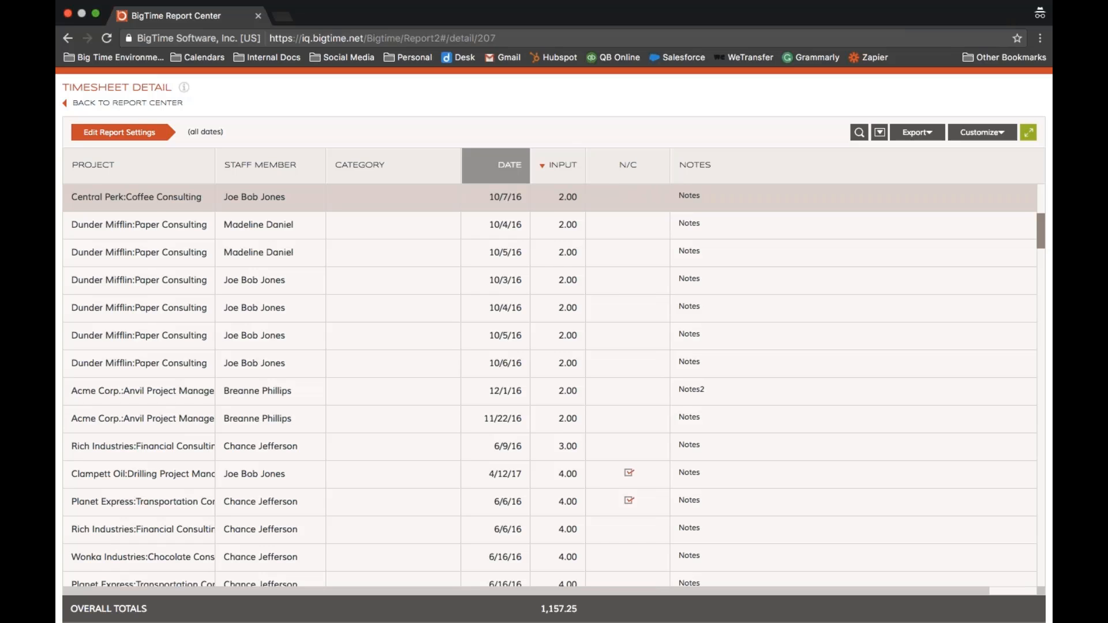
left_click_drag(530, 163, 664, 164)
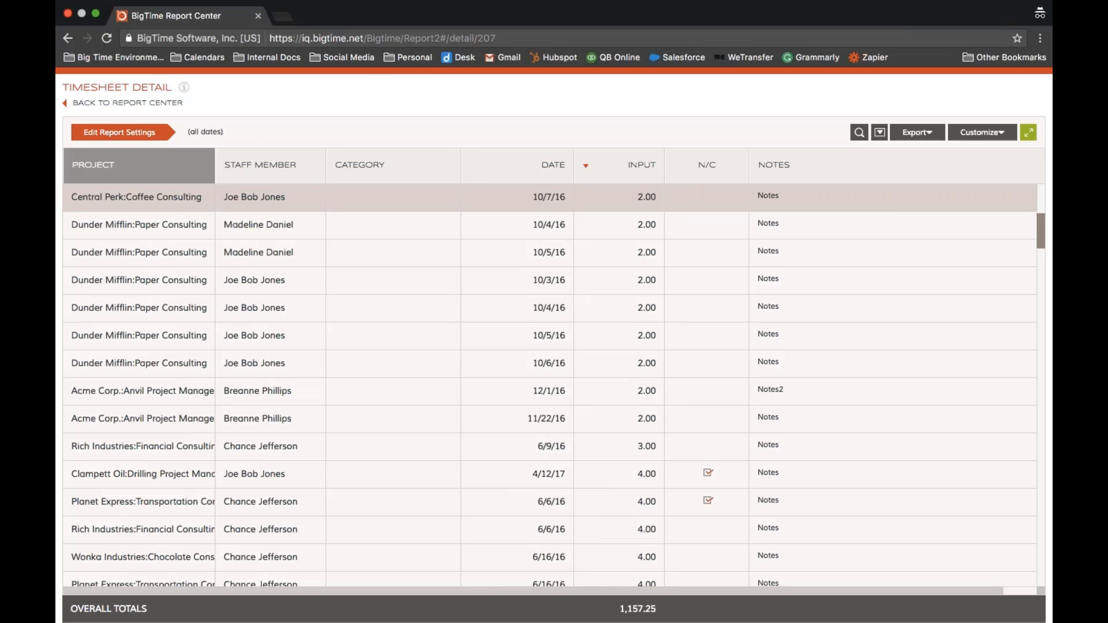
left_click_drag(215, 165, 301, 165)
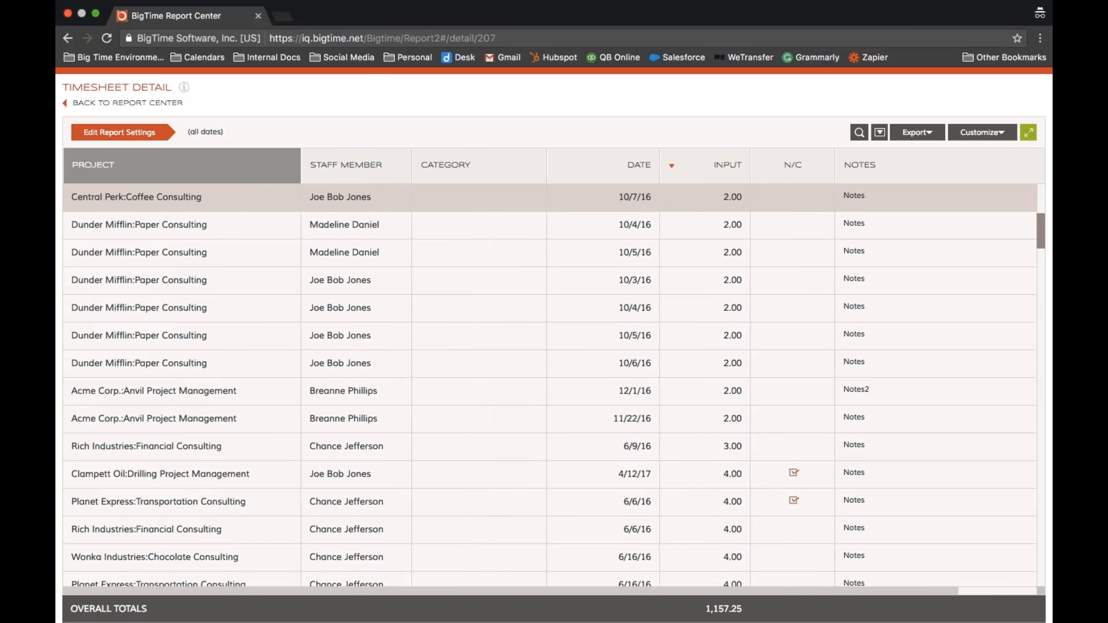
scroll(243, 320, "down", 9)
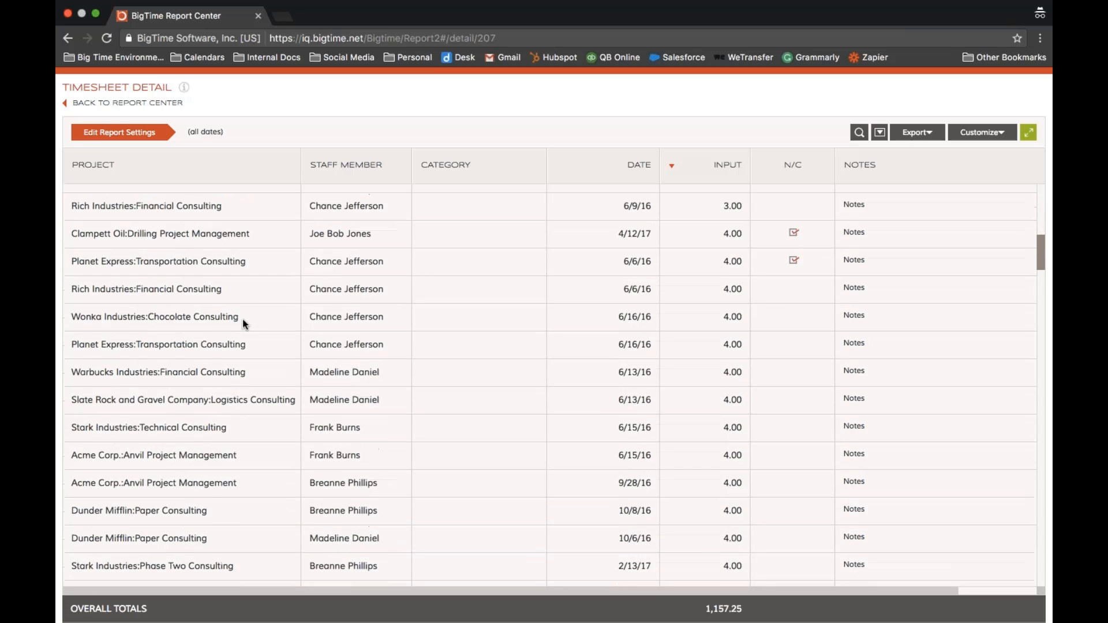
scroll(243, 320, "down", 10)
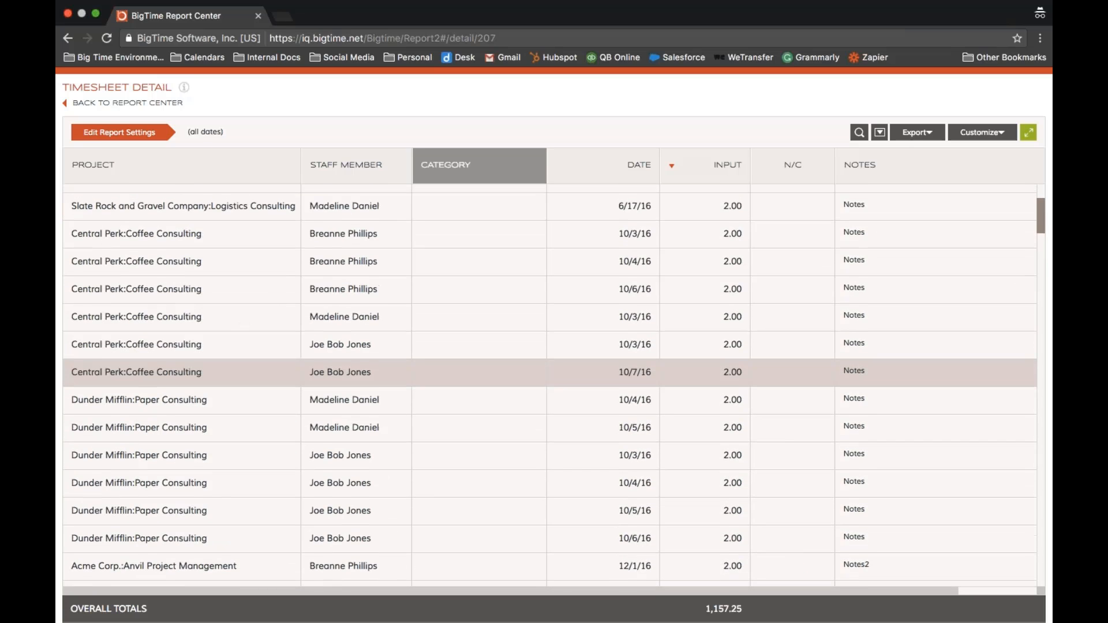
left_click(1028, 132)
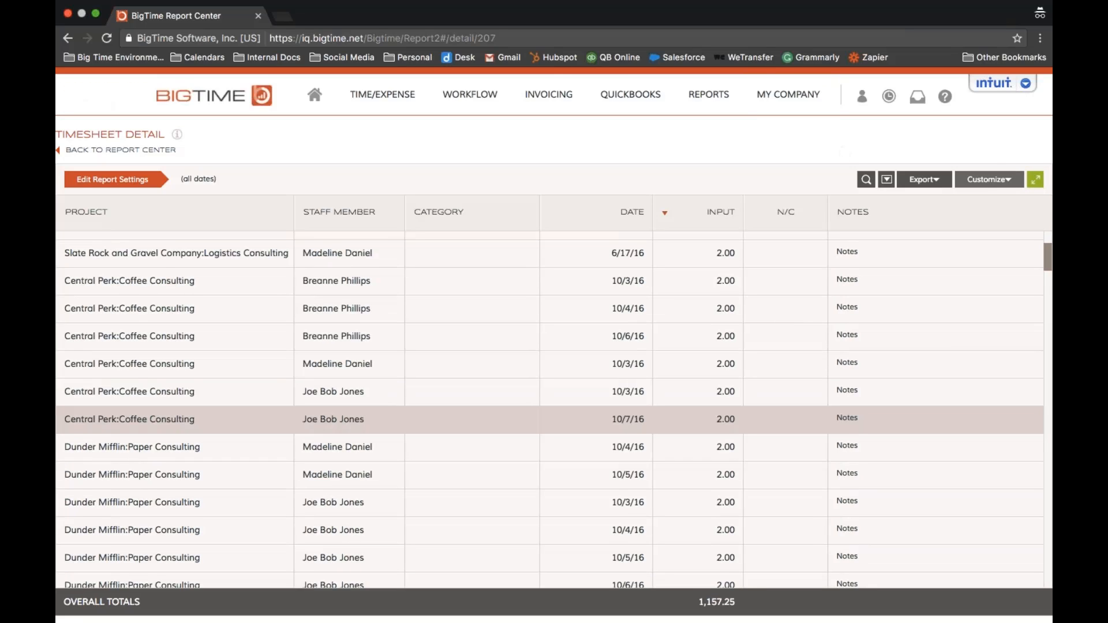
Step: Start customizing the report and, in its report settings, keep Everything (no security restrictions) as what the report viewer sees
left_click(994, 183)
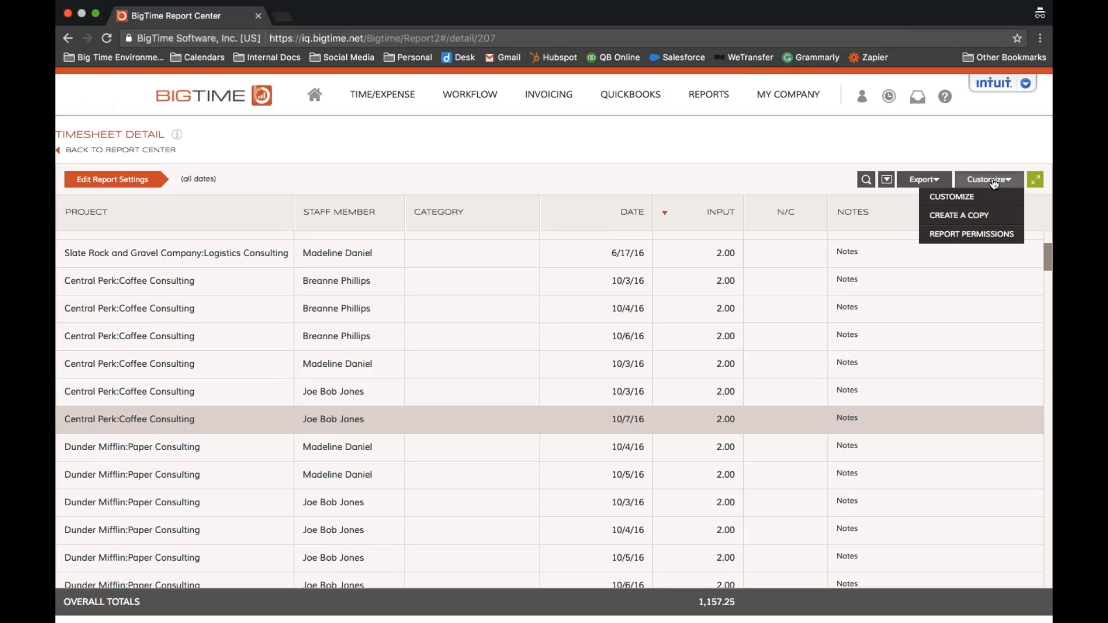
left_click(964, 198)
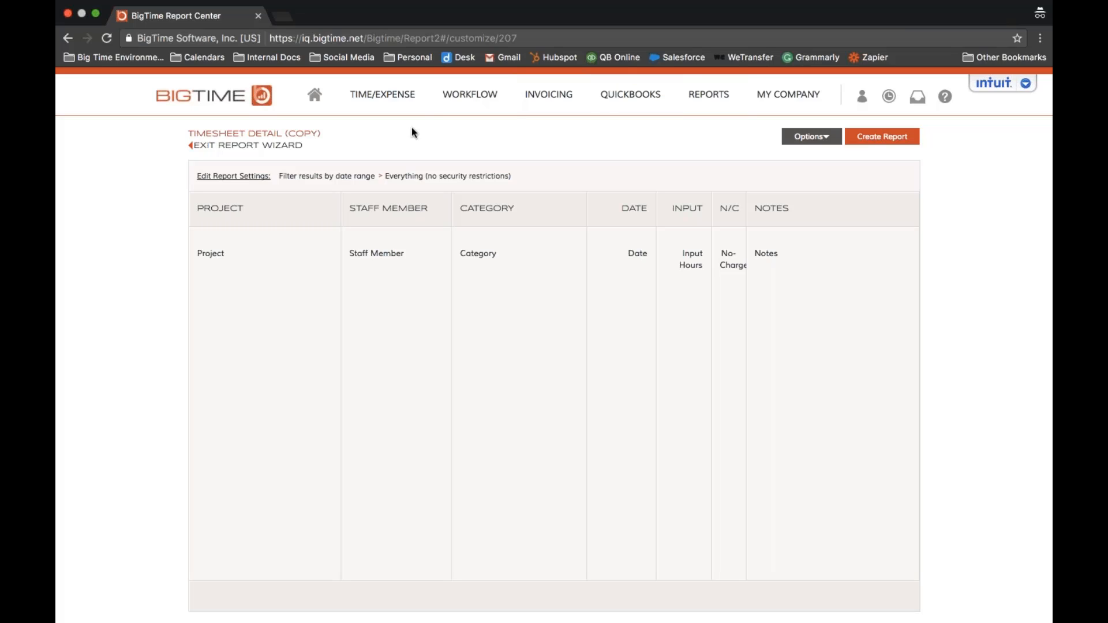
left_click(253, 173)
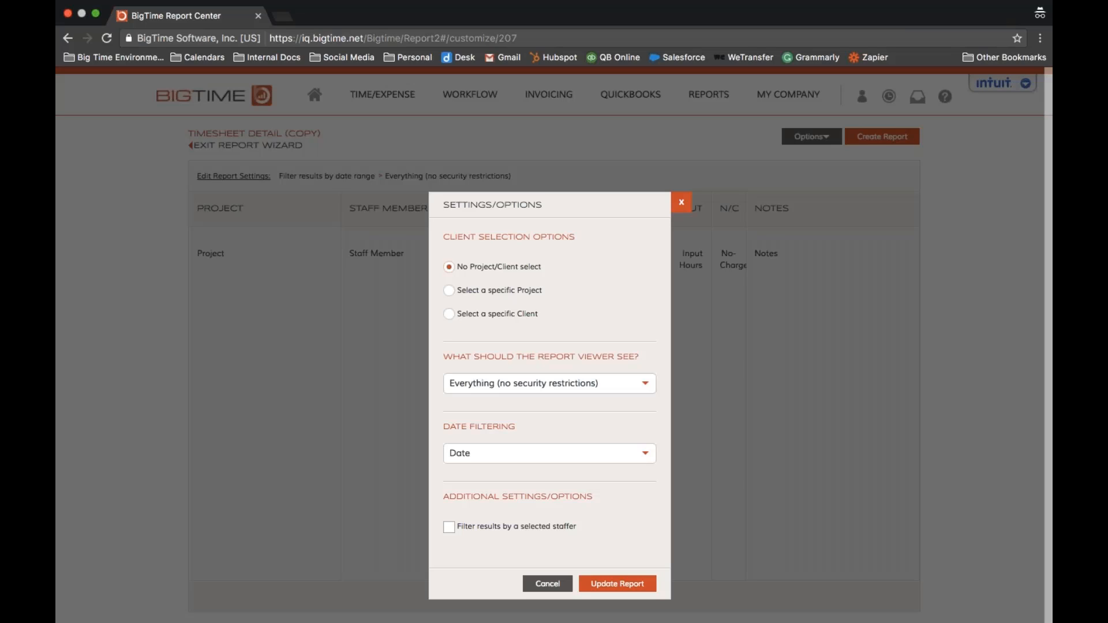
left_click(478, 313)
left_click(650, 390)
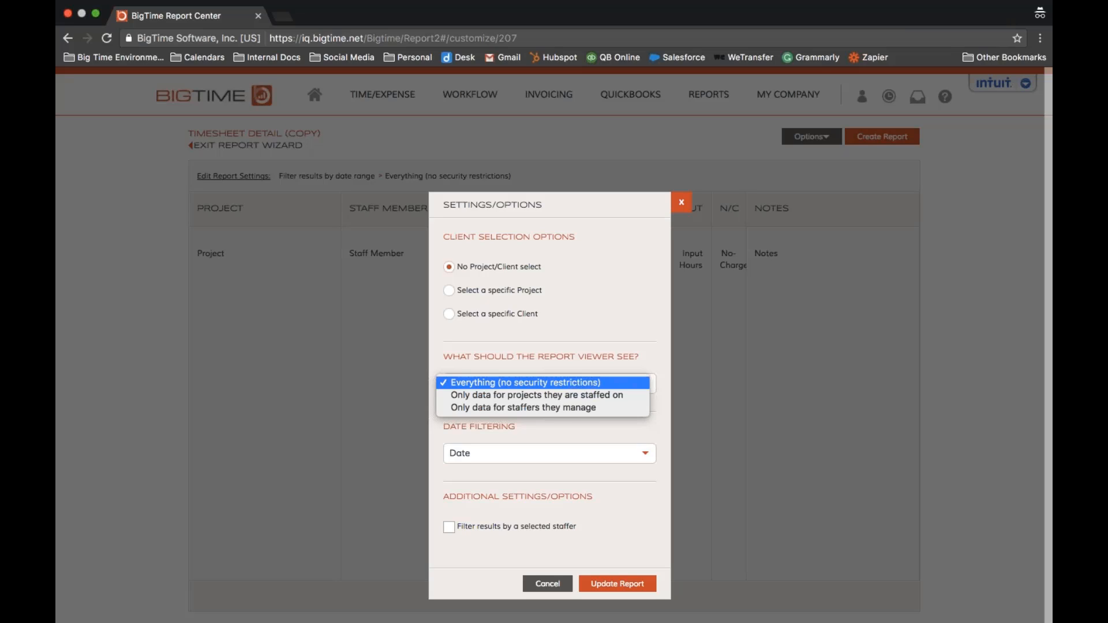
left_click(641, 383)
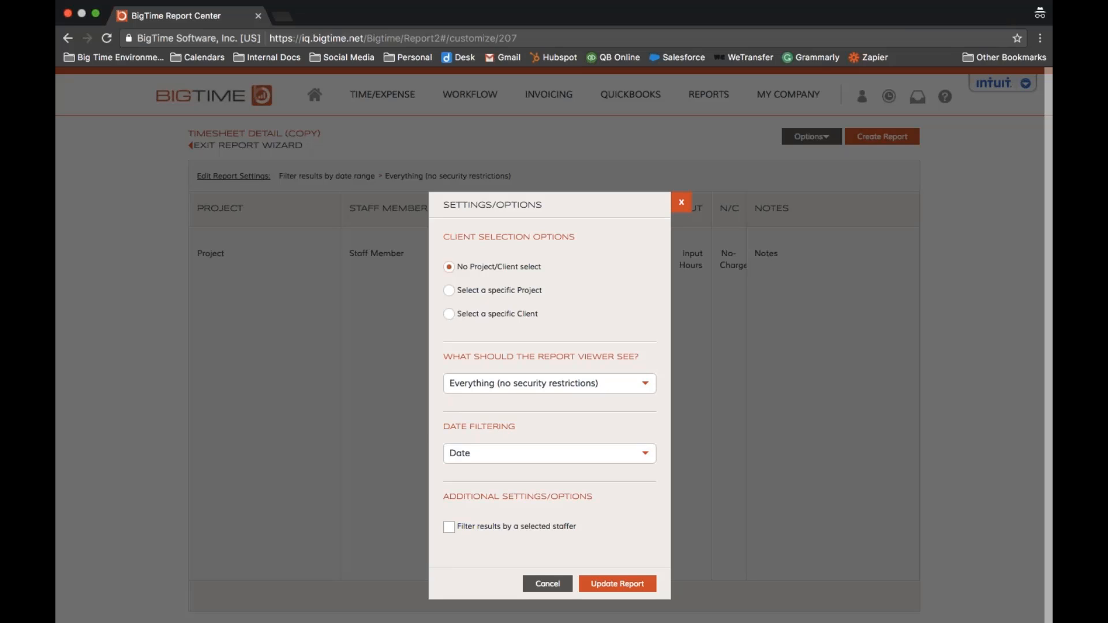
left_click(644, 453)
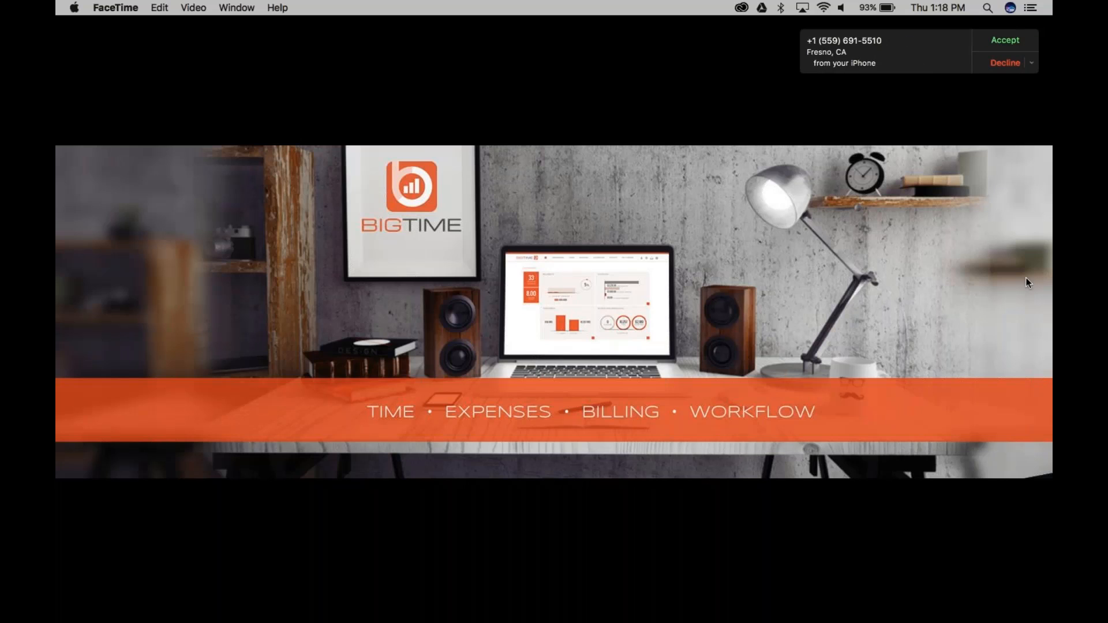
Step: Decline the incoming call and switch back to Chrome
left_click(1007, 63)
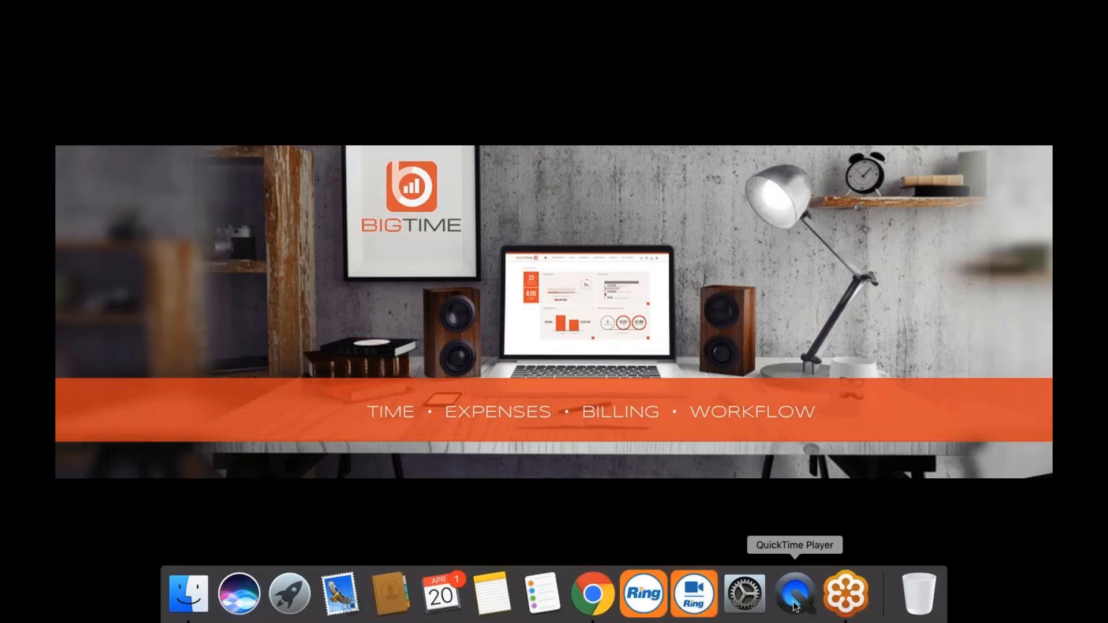
mouse_move(693, 621)
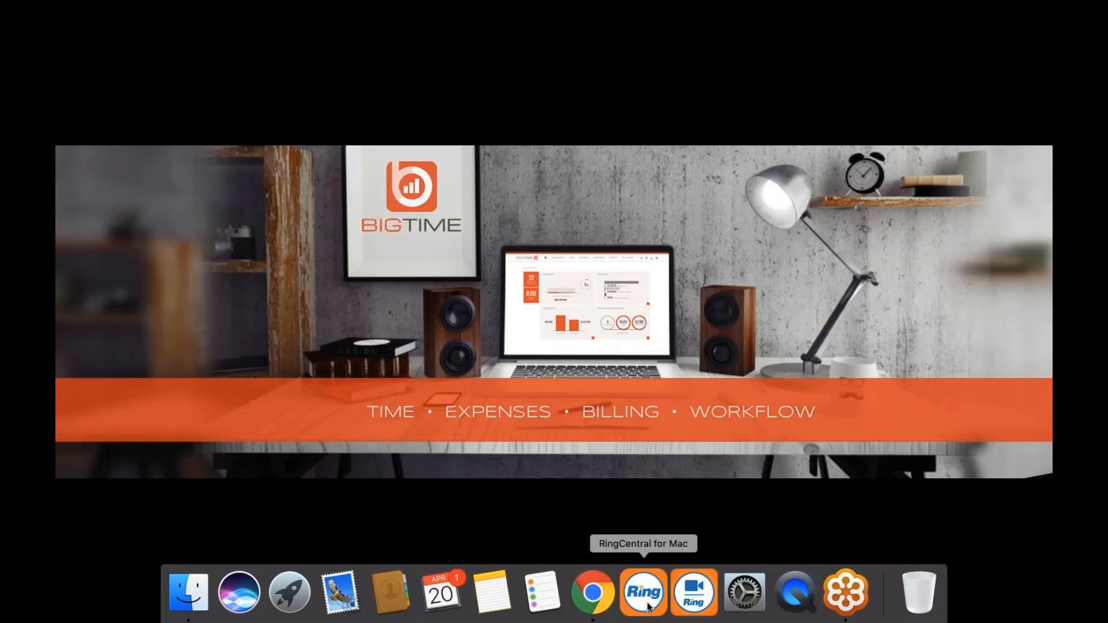
left_click(594, 594)
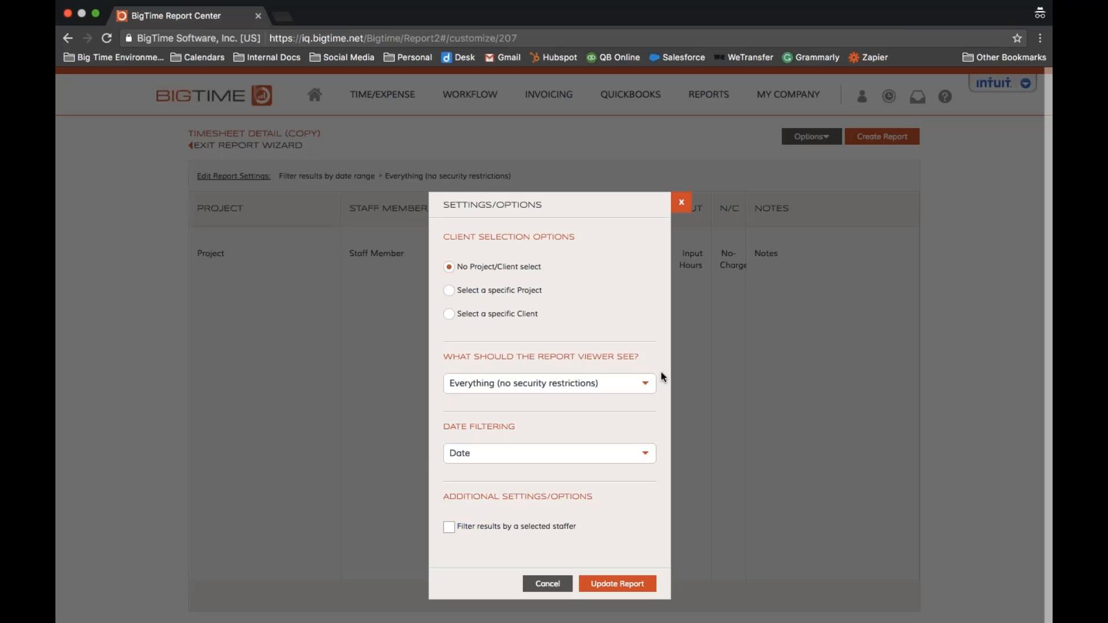
Step: Keep Date as the date filter, update the report settings and check their summary above the columns
left_click(641, 453)
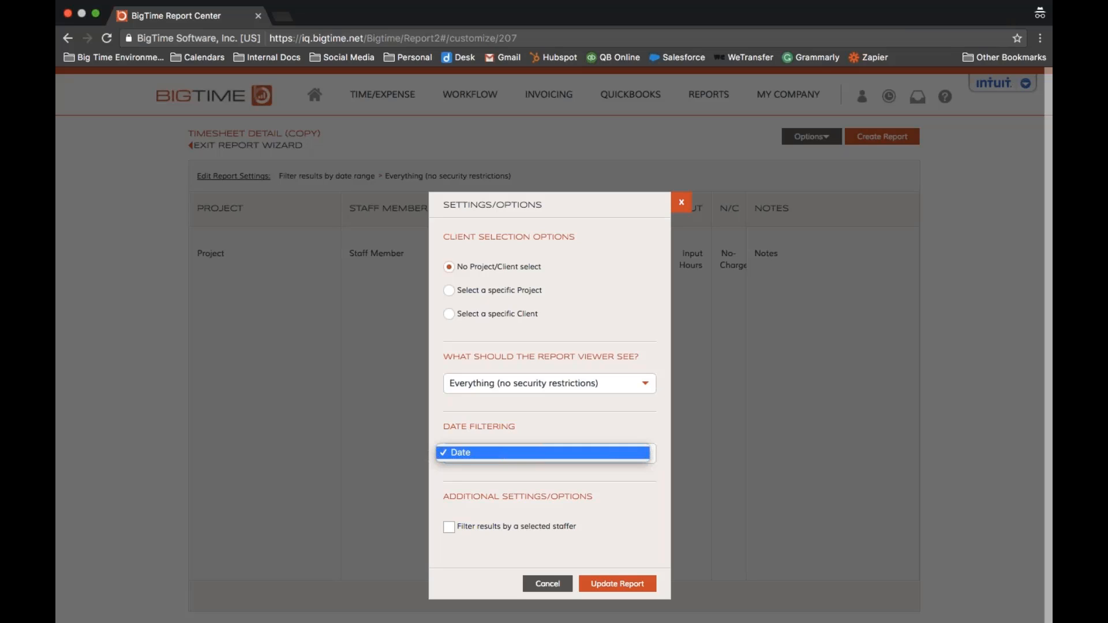
left_click(619, 513)
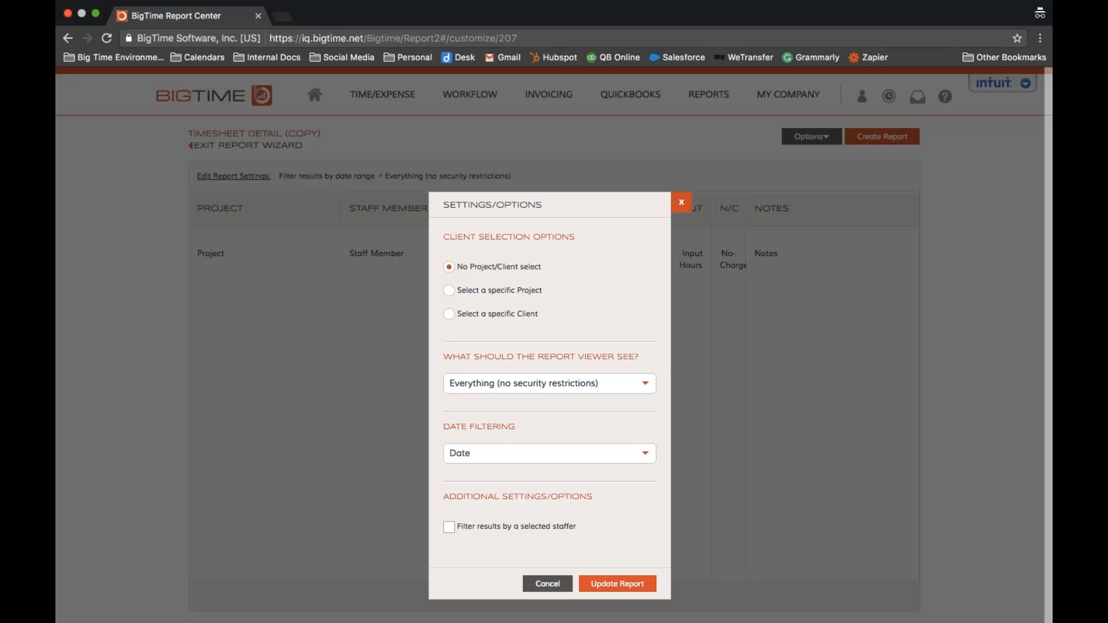
left_click(623, 591)
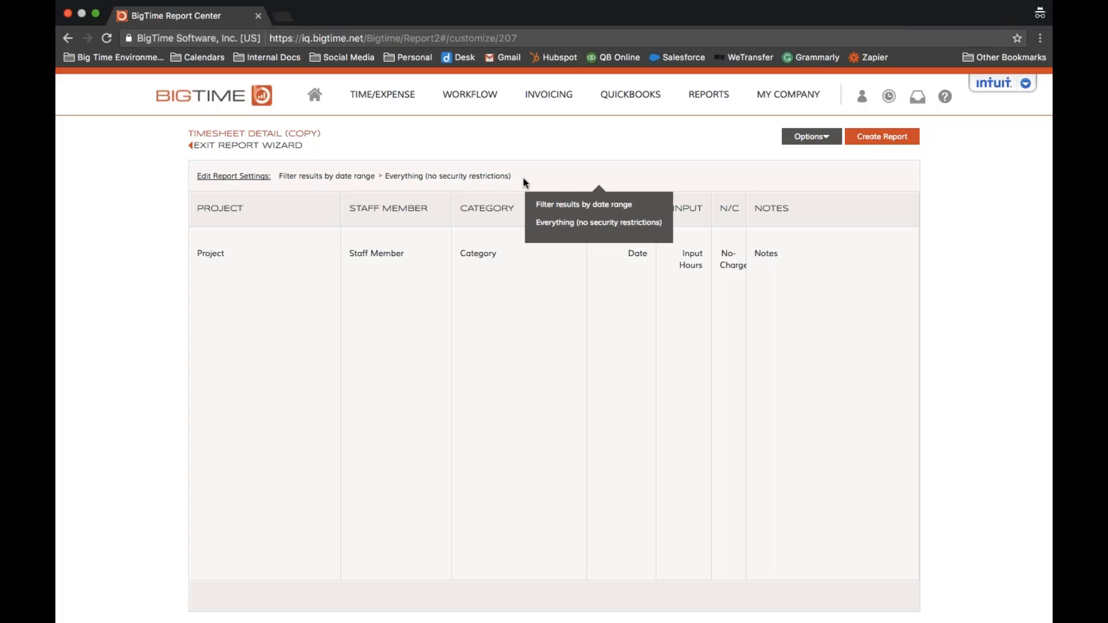
left_click_drag(522, 177, 275, 175)
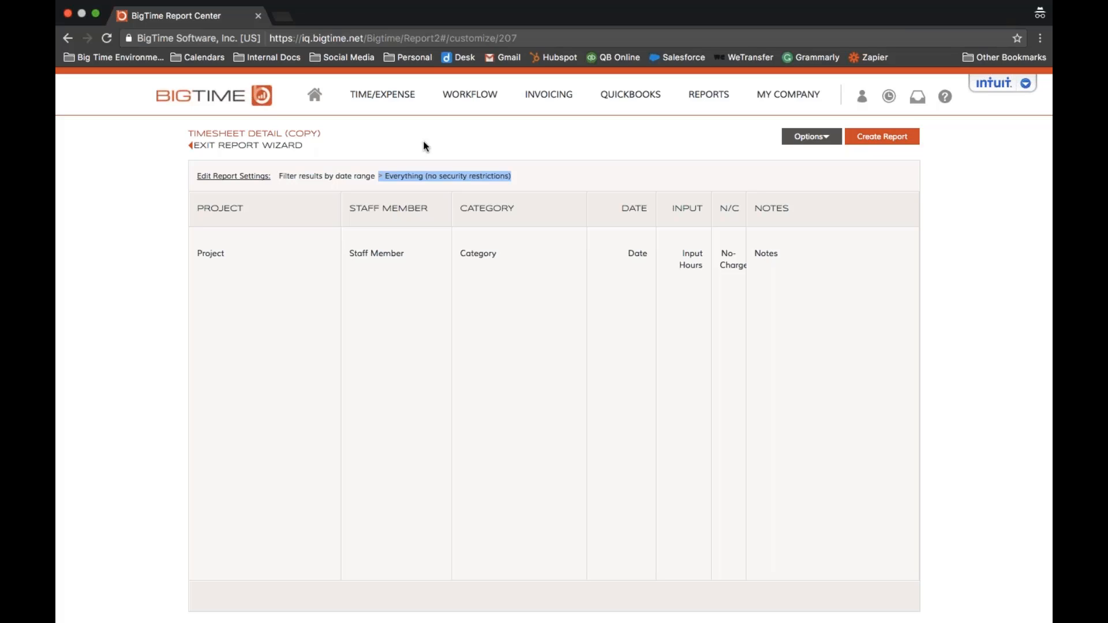
left_click(581, 169)
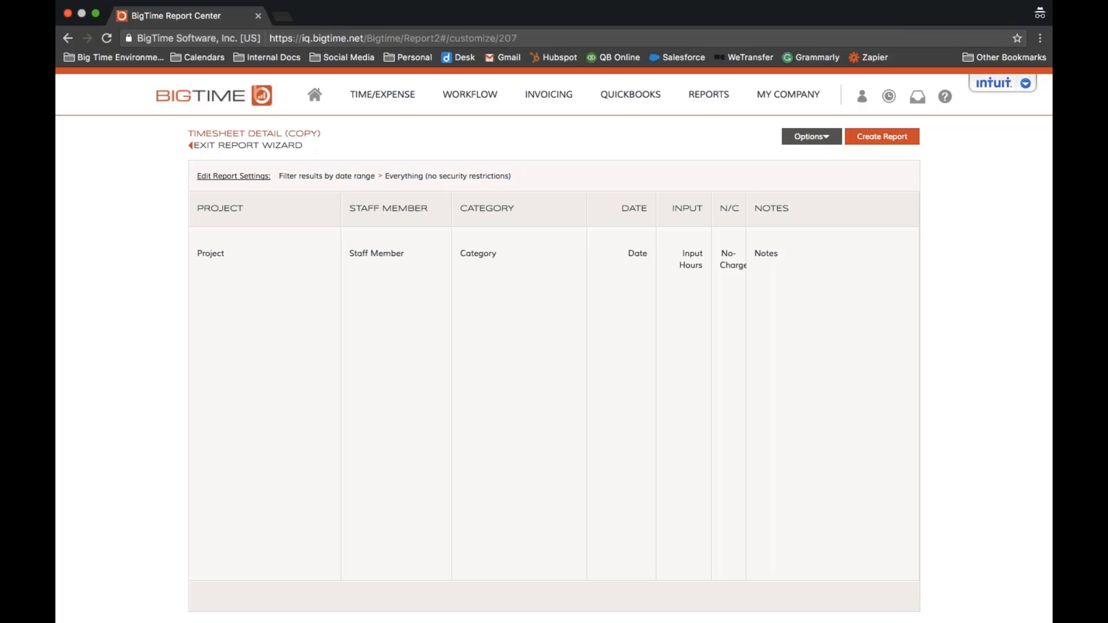
Step: Review the fields available for the Input column and change its column heading to Input Hours
left_click(683, 346)
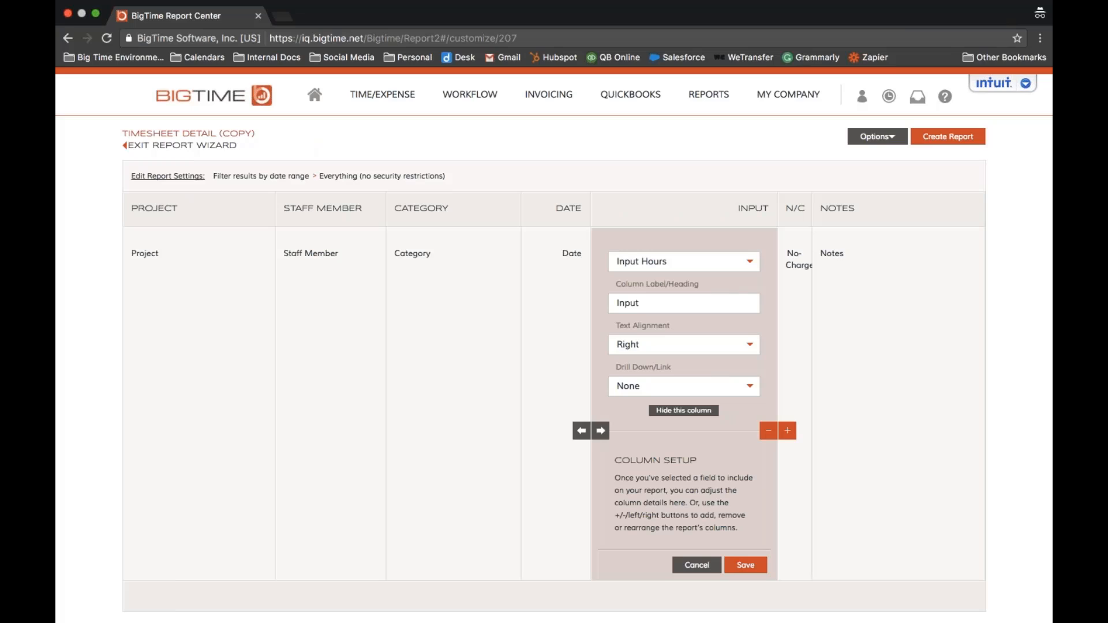
left_click(750, 262)
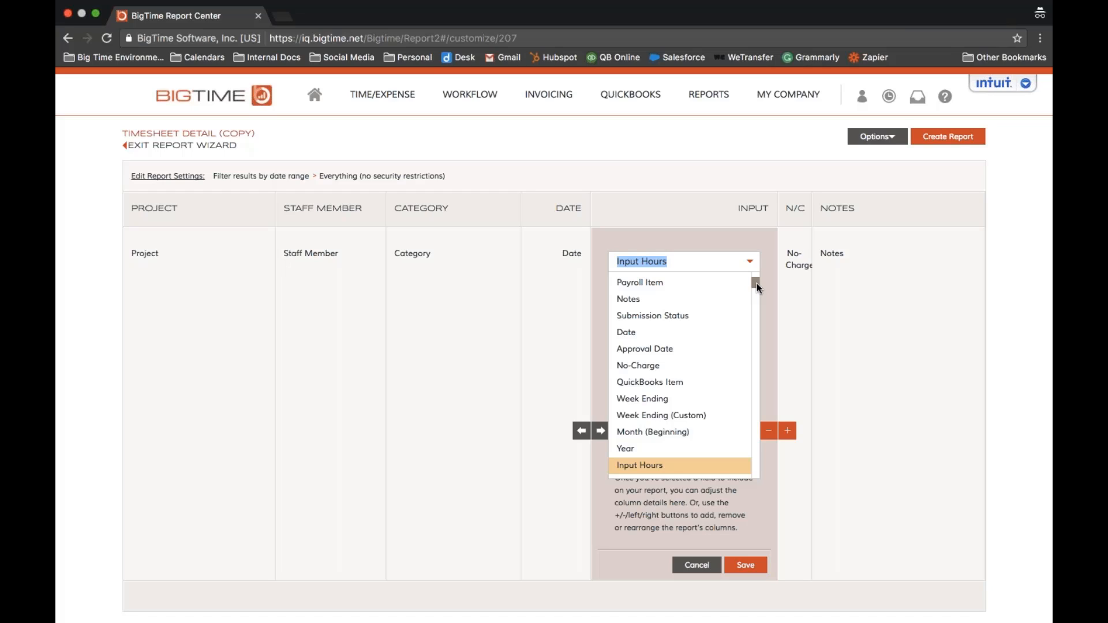
left_click(760, 232)
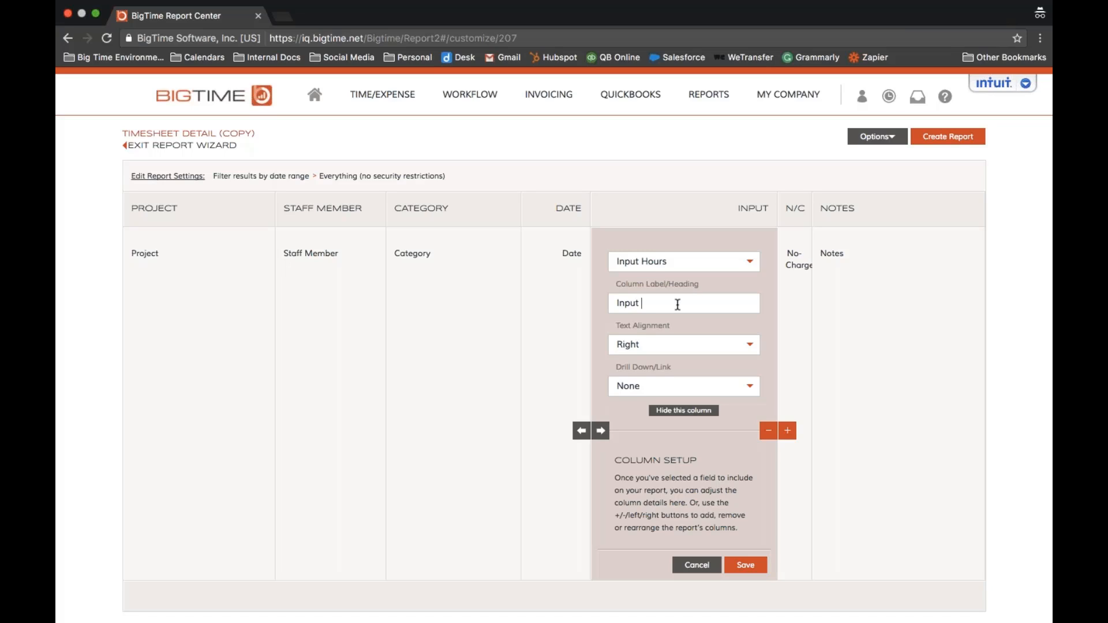
type("Hours")
Step: Keep the Input Hours column right-aligned and set its drill-down link to Open Timesheet To Details
left_click(681, 344)
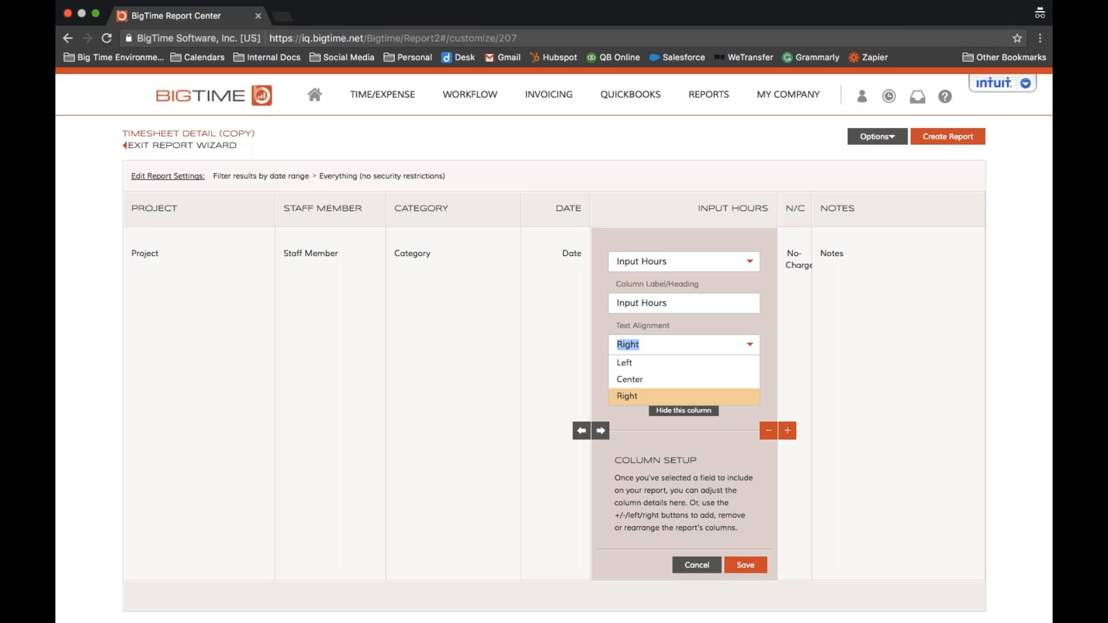
left_click(768, 321)
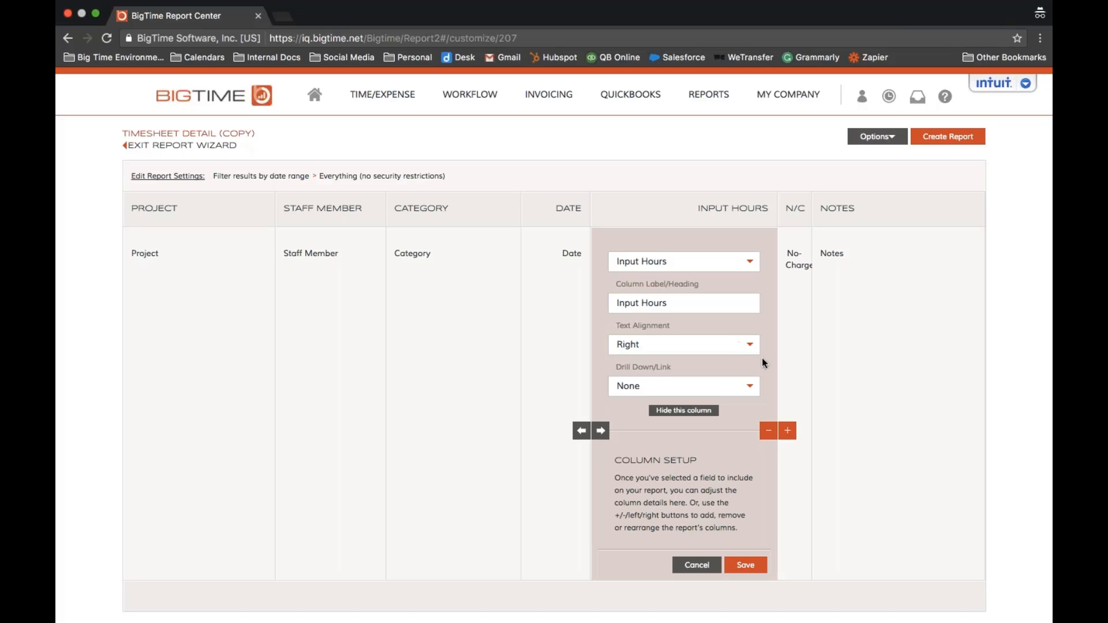
left_click(750, 387)
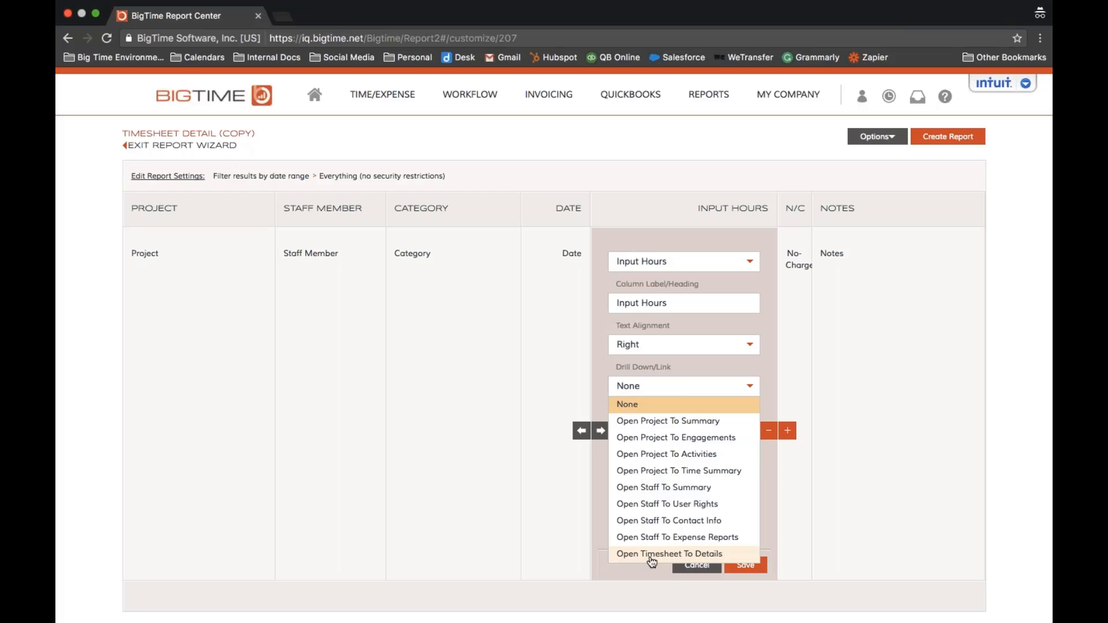
left_click(651, 555)
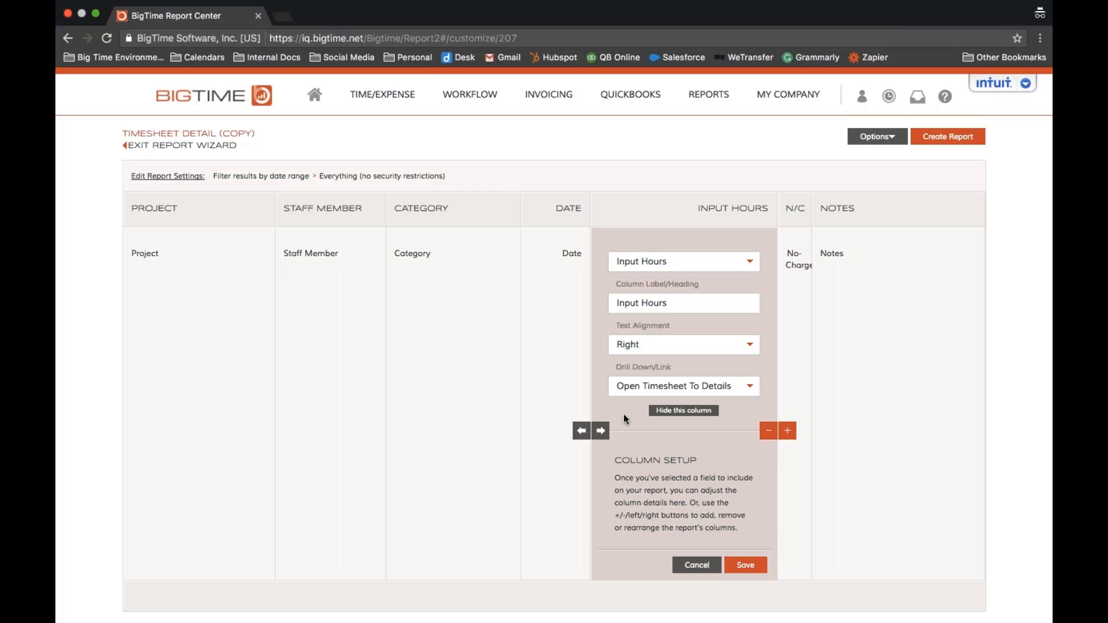
Step: Move the Input Hours column ahead of Category and back to its place after Date
left_click(581, 431)
left_click(513, 430)
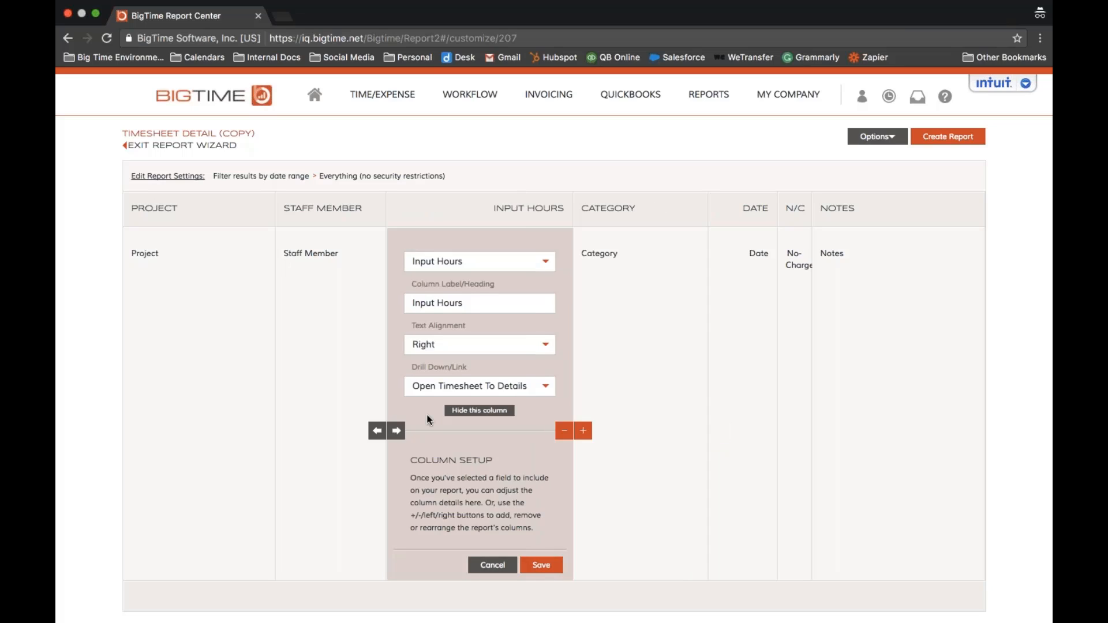
left_click(397, 431)
left_click(538, 433)
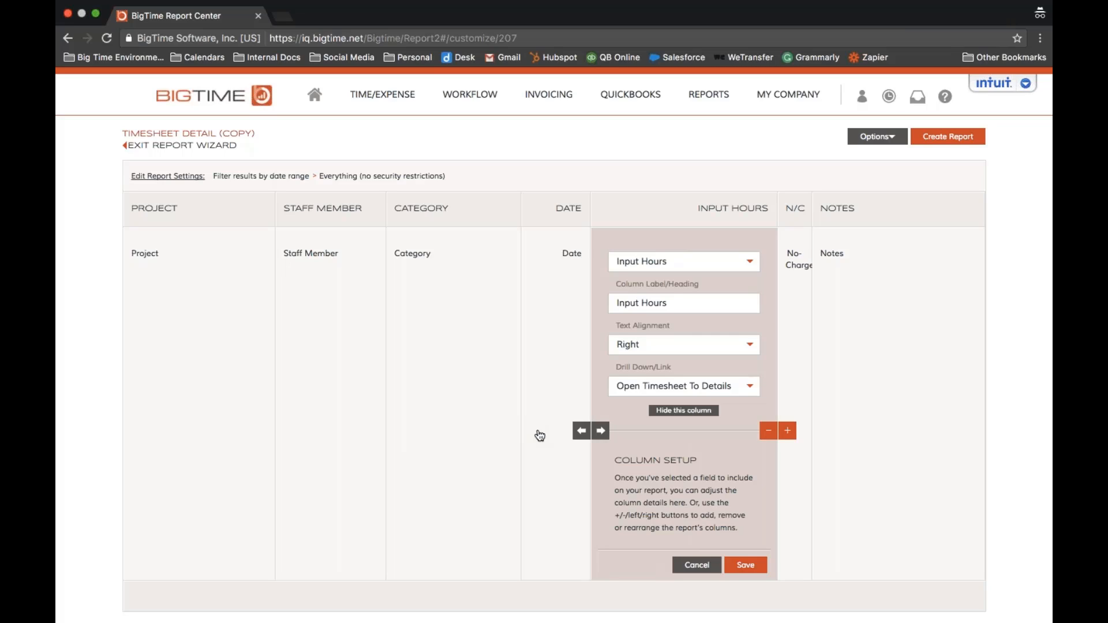
Step: Move the Input Hours column after N/C and remove the Category column from the report
left_click(579, 436)
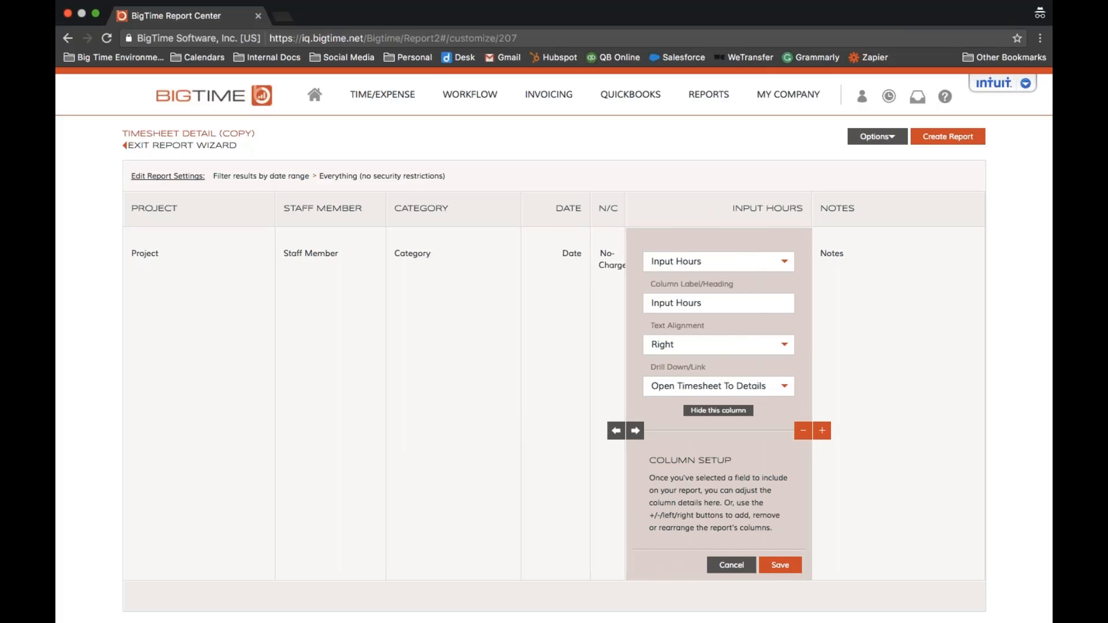
left_click(618, 431)
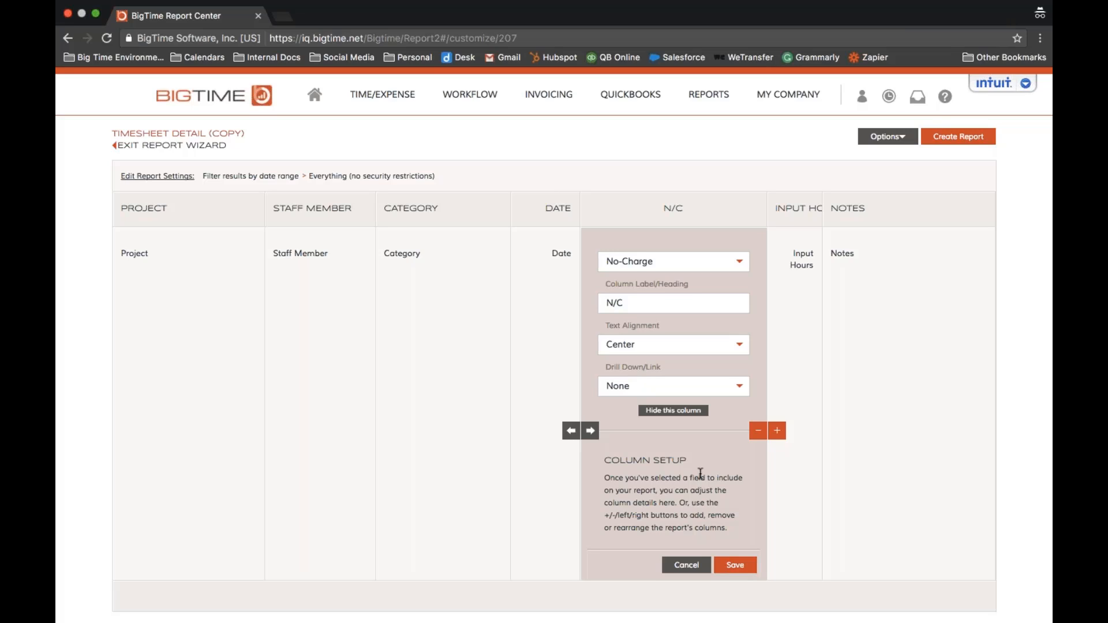
left_click(460, 341)
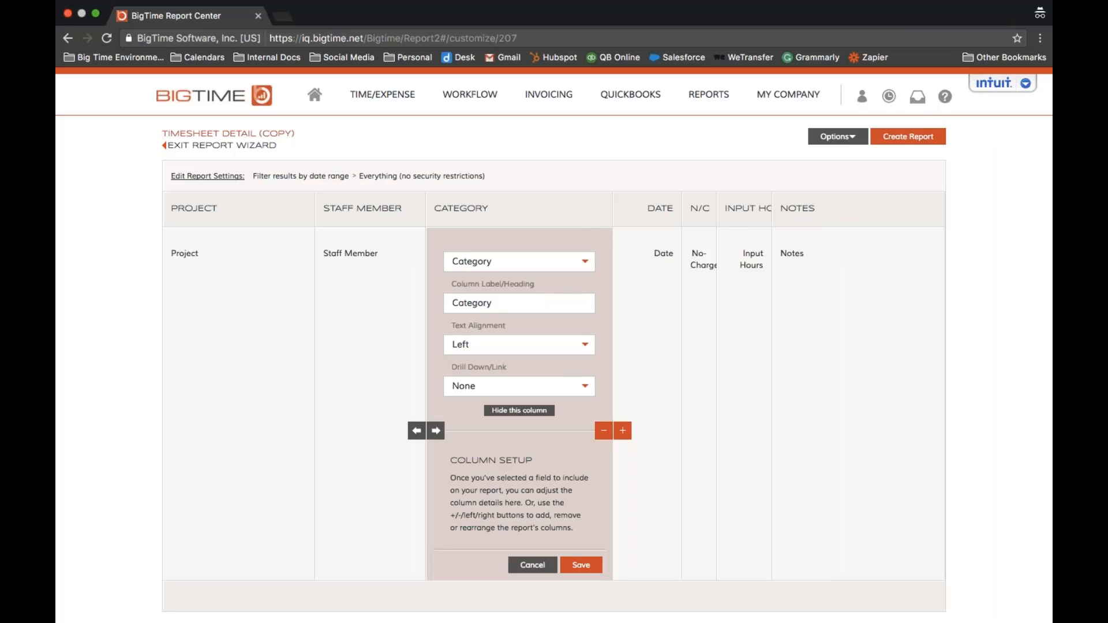
left_click(603, 432)
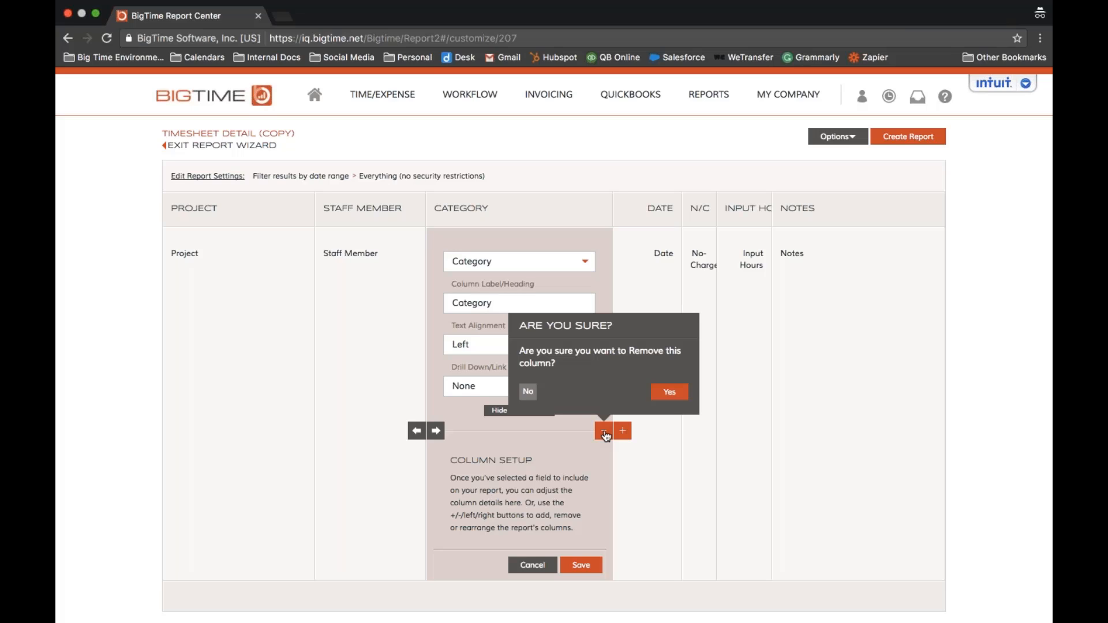
left_click(683, 395)
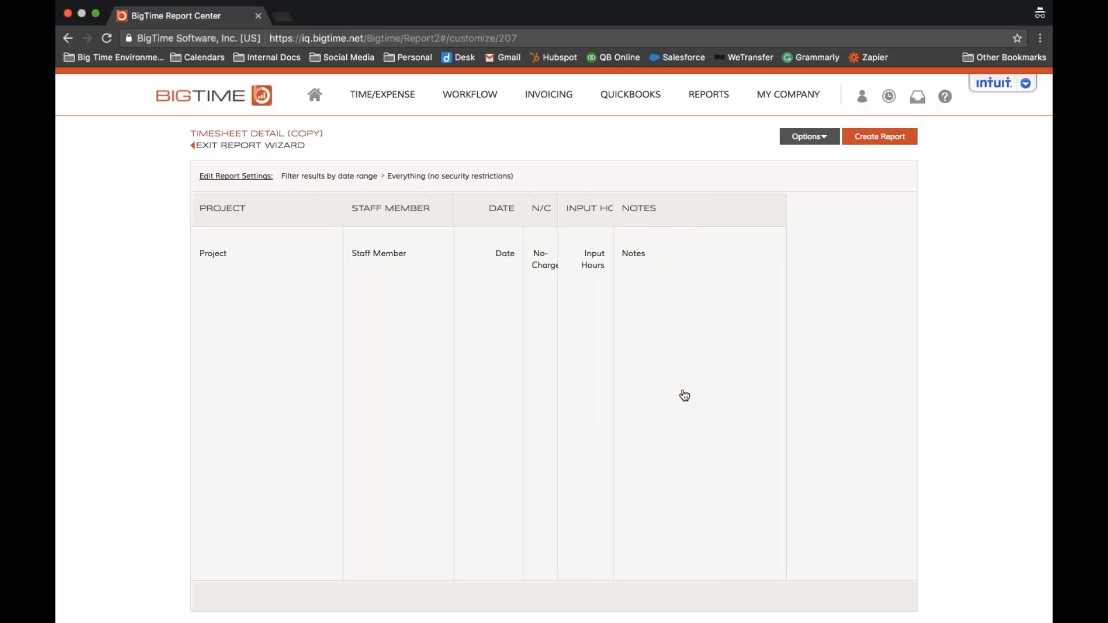
Step: Open the selection of columns to add after Notes and browse the available field groups down to Billing/Contract Settings
left_click(710, 353)
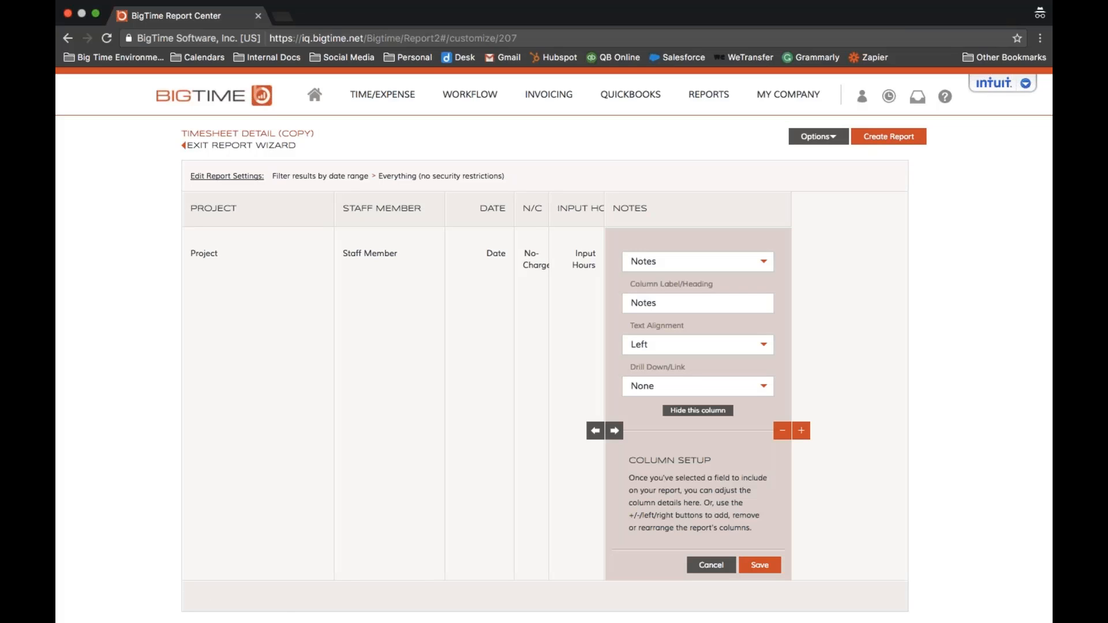
left_click(698, 345)
left_click(801, 430)
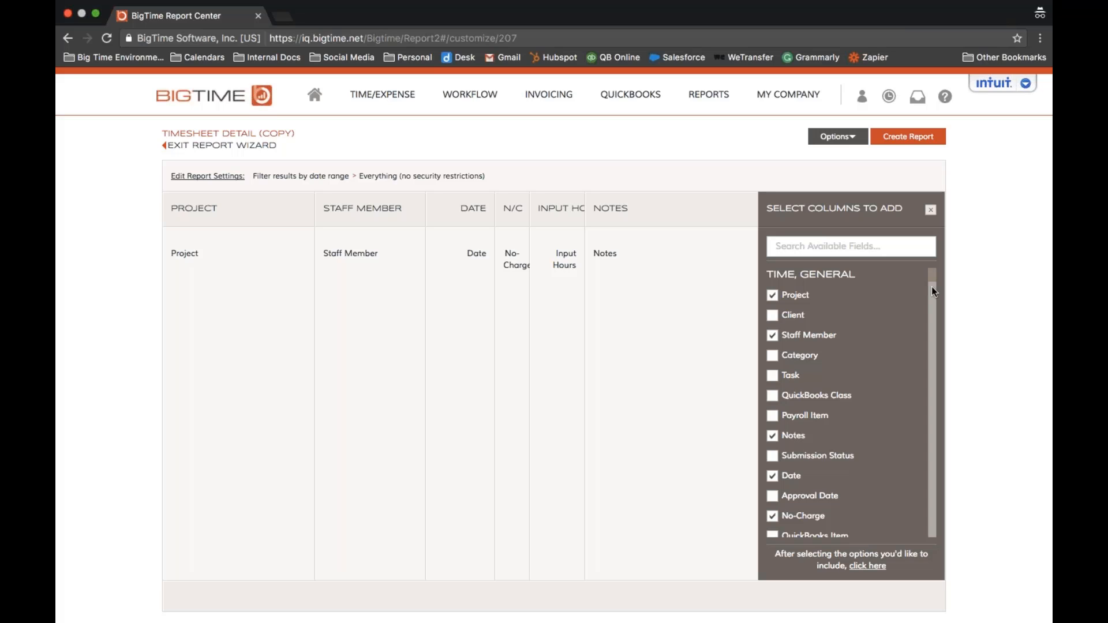
scroll(933, 283, "down", 15)
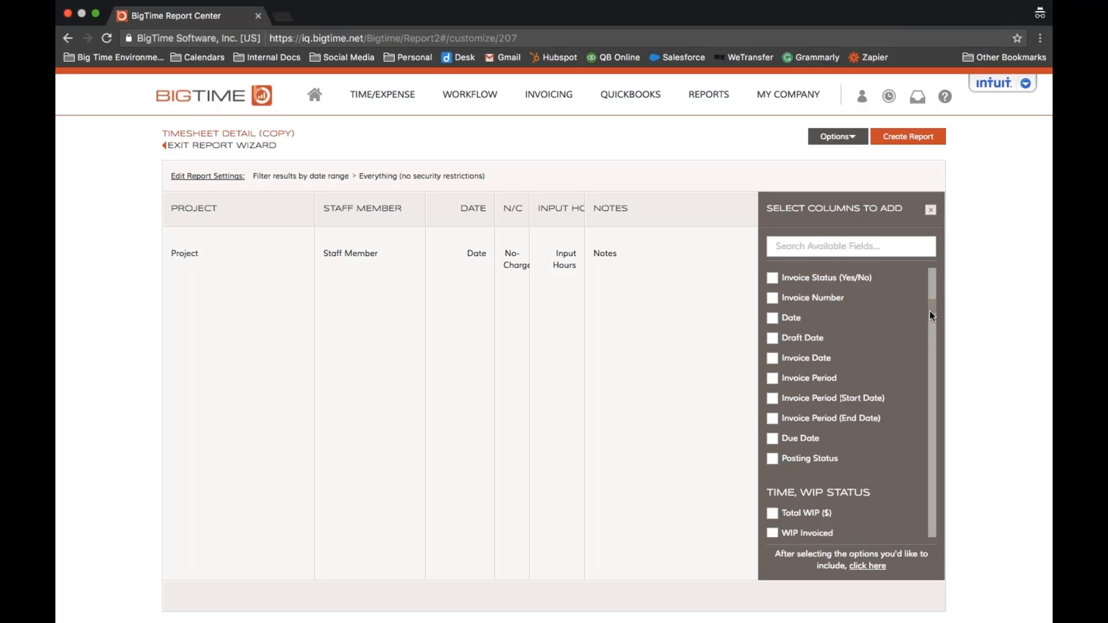
left_click_drag(931, 322, 931, 382)
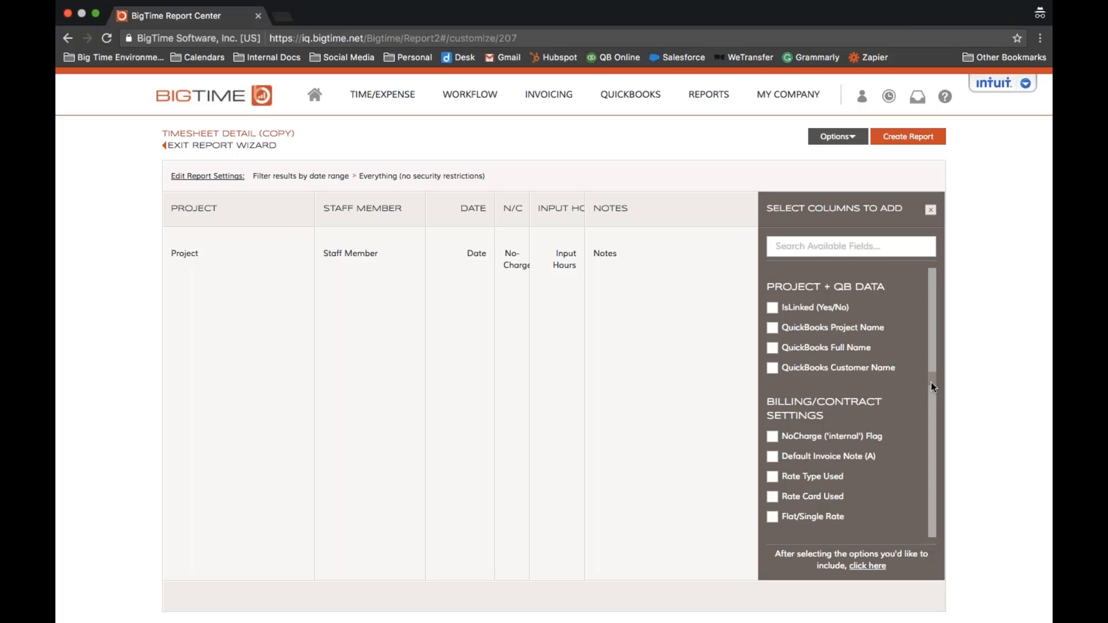
left_click_drag(829, 417, 763, 407)
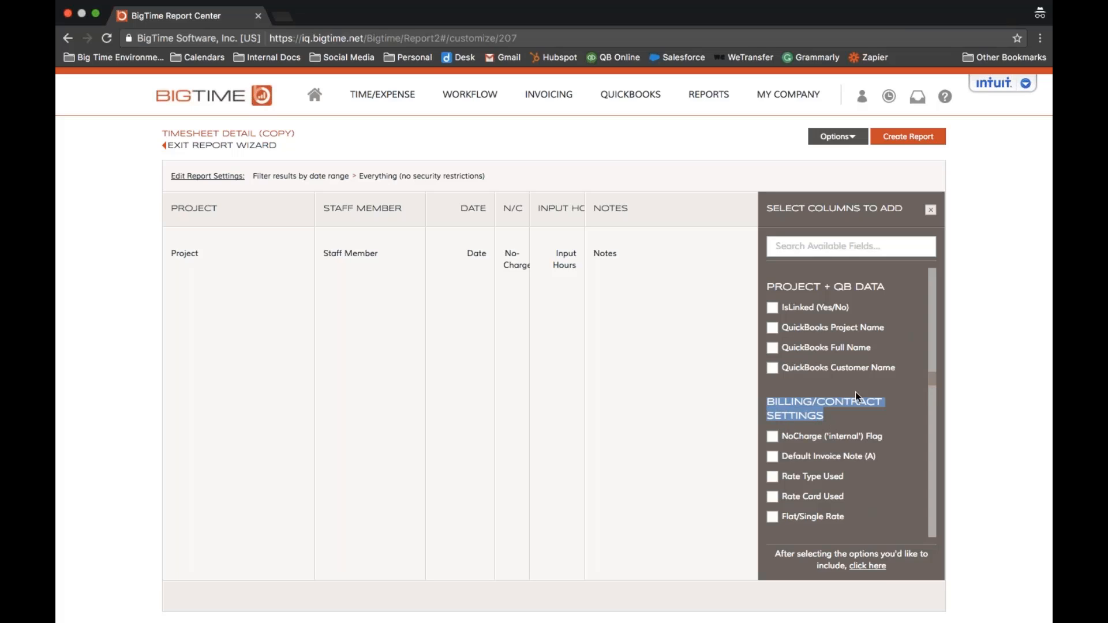
left_click_drag(931, 379, 932, 271)
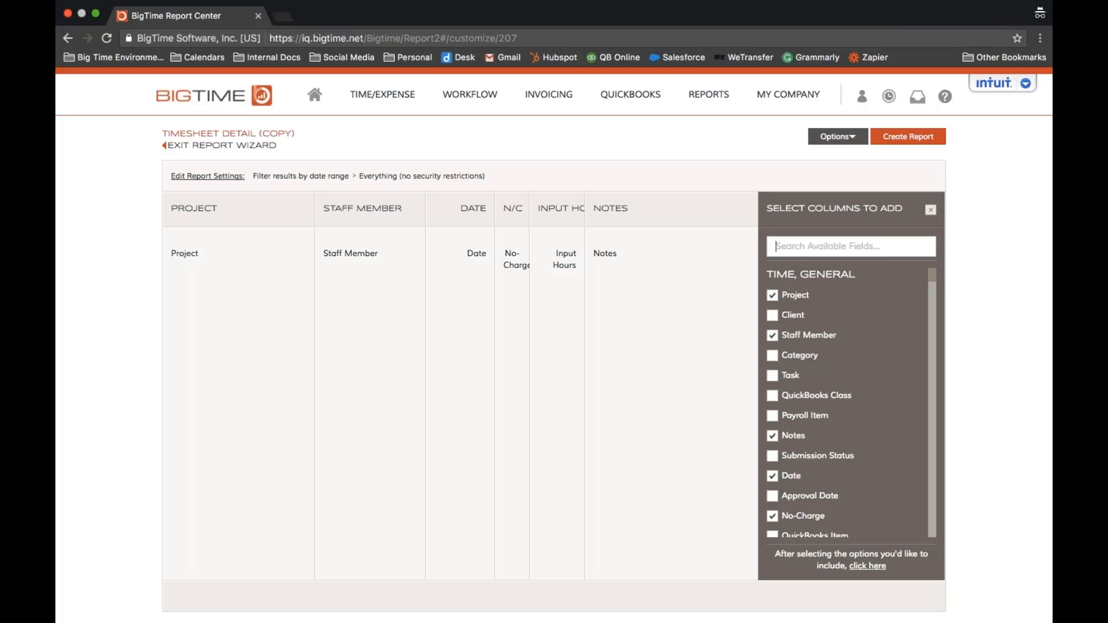
Step: Search the available fields for "Billa" and add the Billable Hours and Billing Rate columns after Notes
type("Billa")
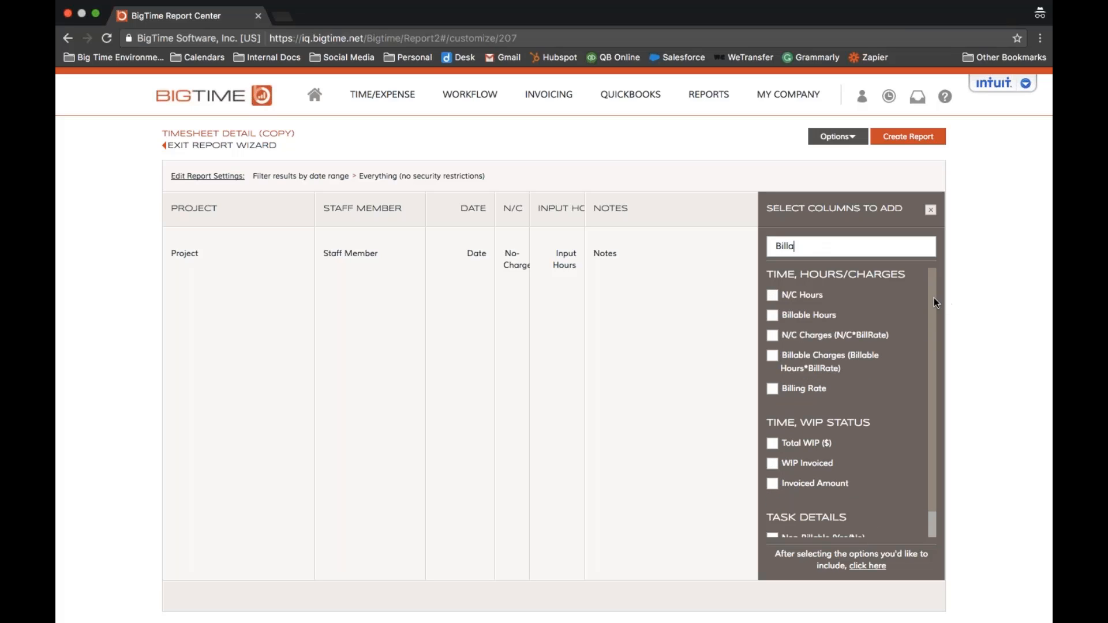
scroll(934, 300, "down", 2)
scroll(932, 306, "up", 2)
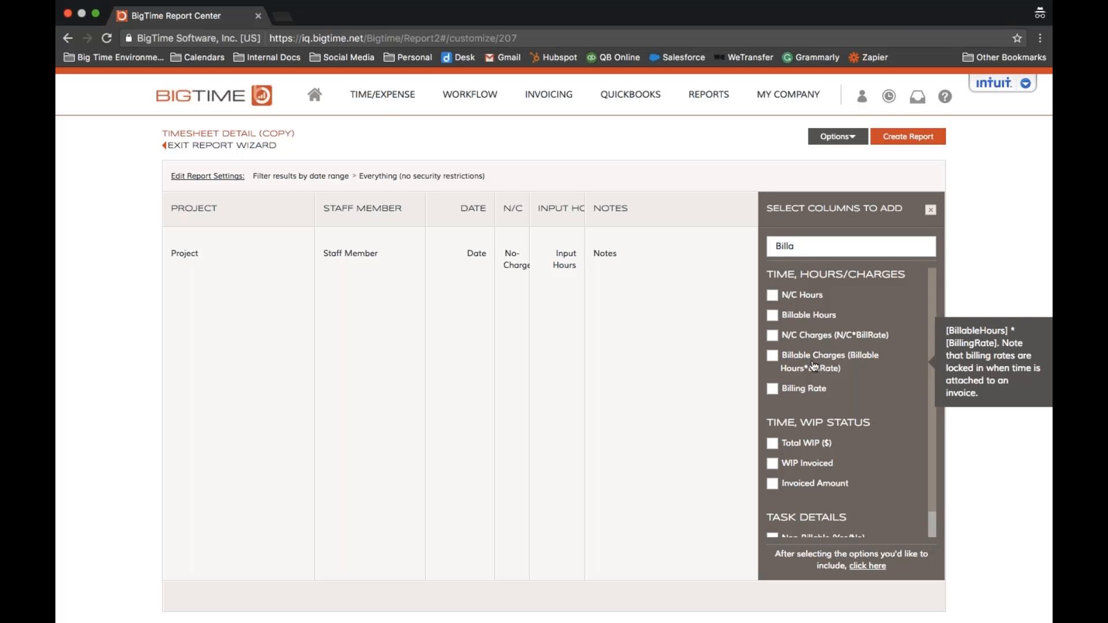
left_click(773, 315)
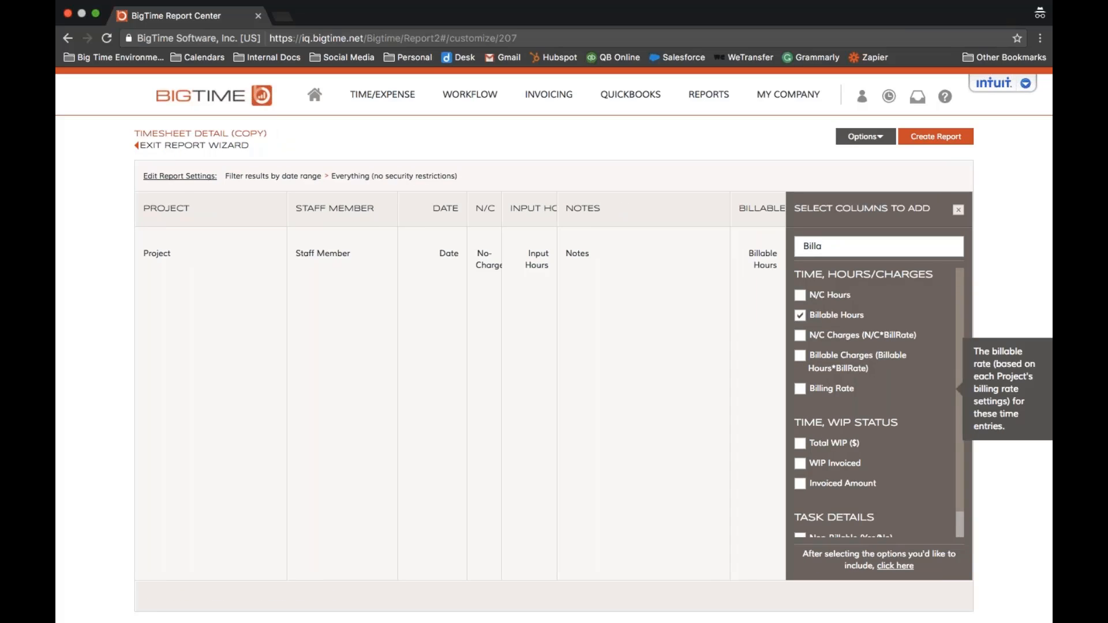
left_click(800, 388)
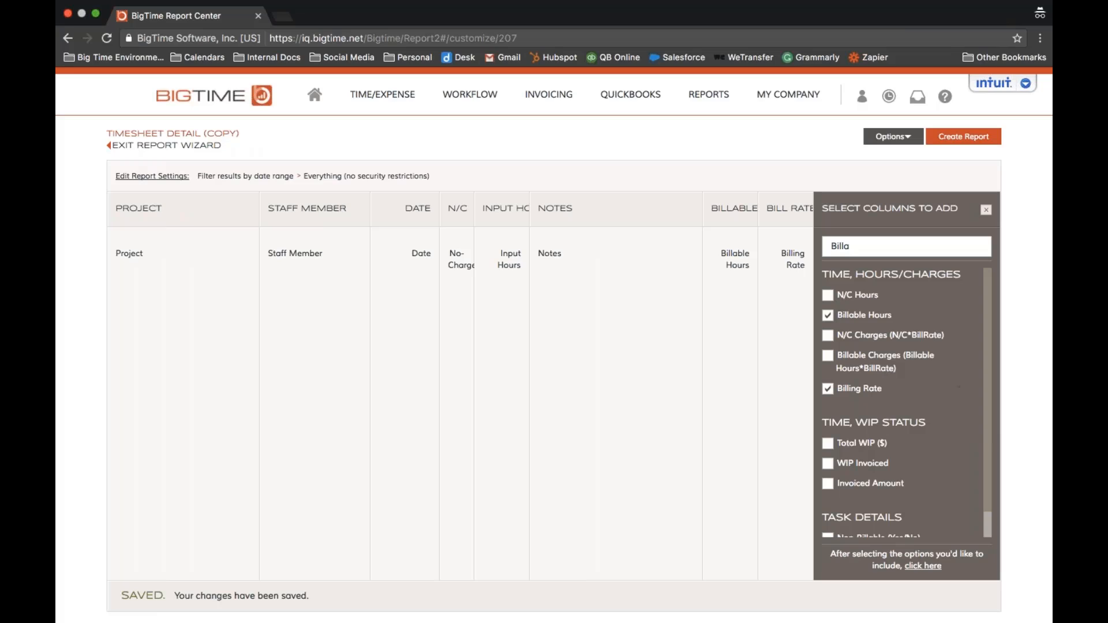
Step: Search the available fields for "Invoic", add the Invoice Status (Yes/No) column and close the column selection
key("BackSpace")
key("BackSpace")
key("BackSpace")
key("BackSpace")
key("BackSpace")
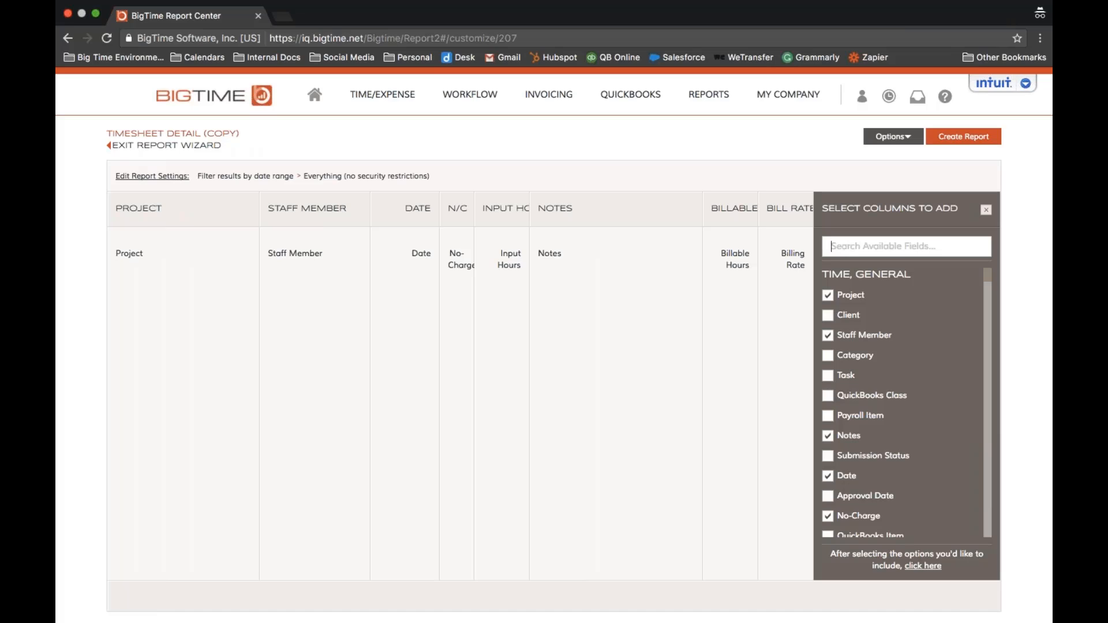
type("Invoi")
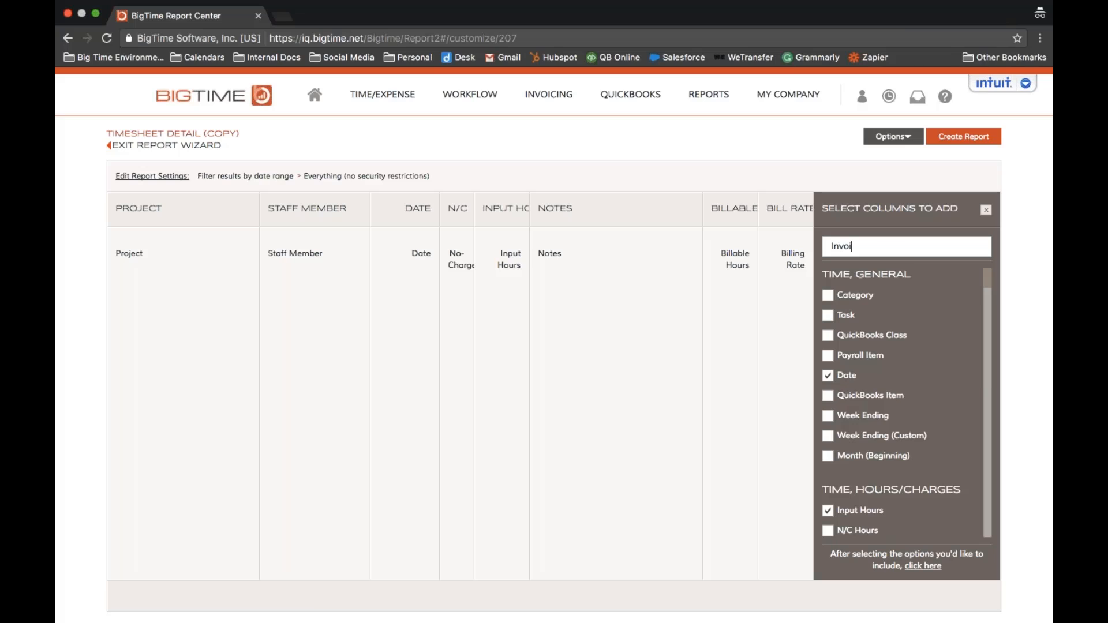
type("c")
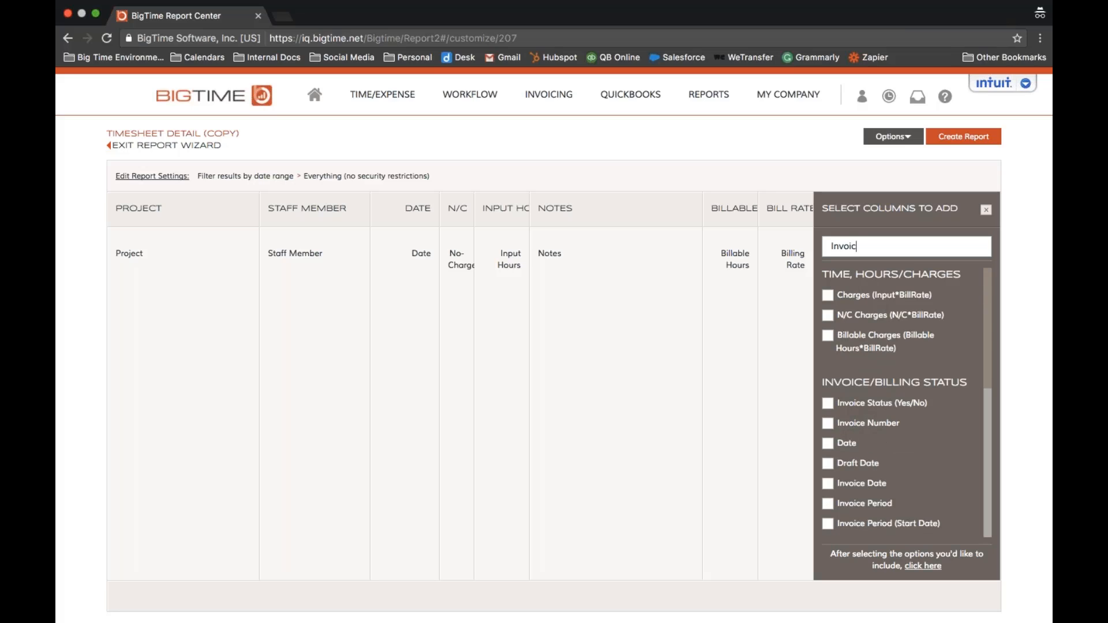
mouse_move(986, 316)
left_mouse_down()
mouse_move(988, 411)
mouse_move(989, 312)
left_mouse_up()
mouse_move(855, 408)
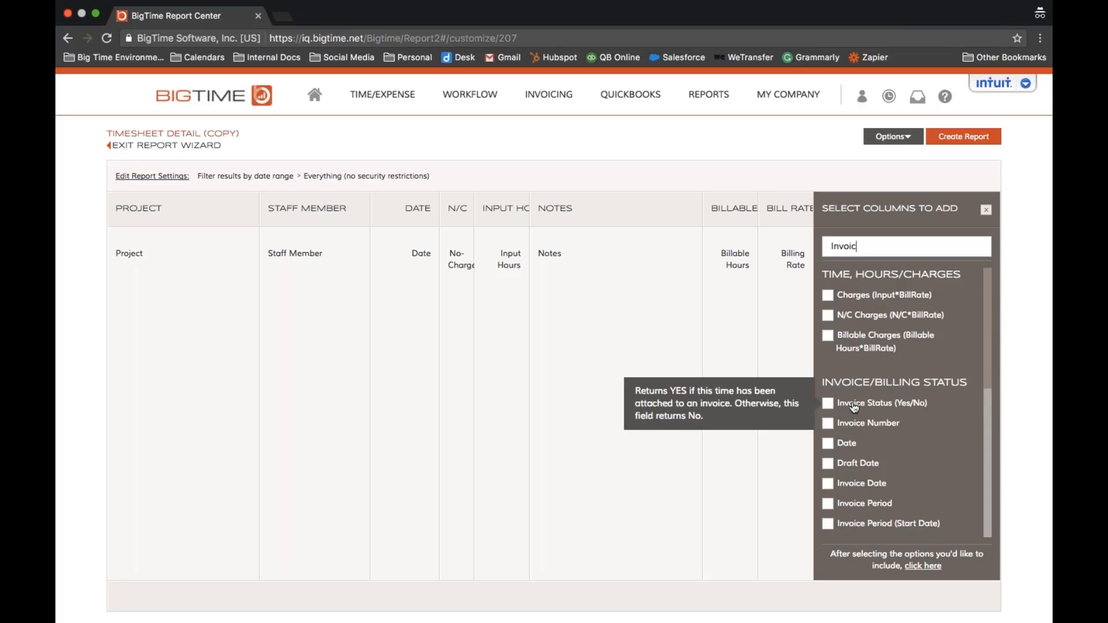
left_click(841, 407)
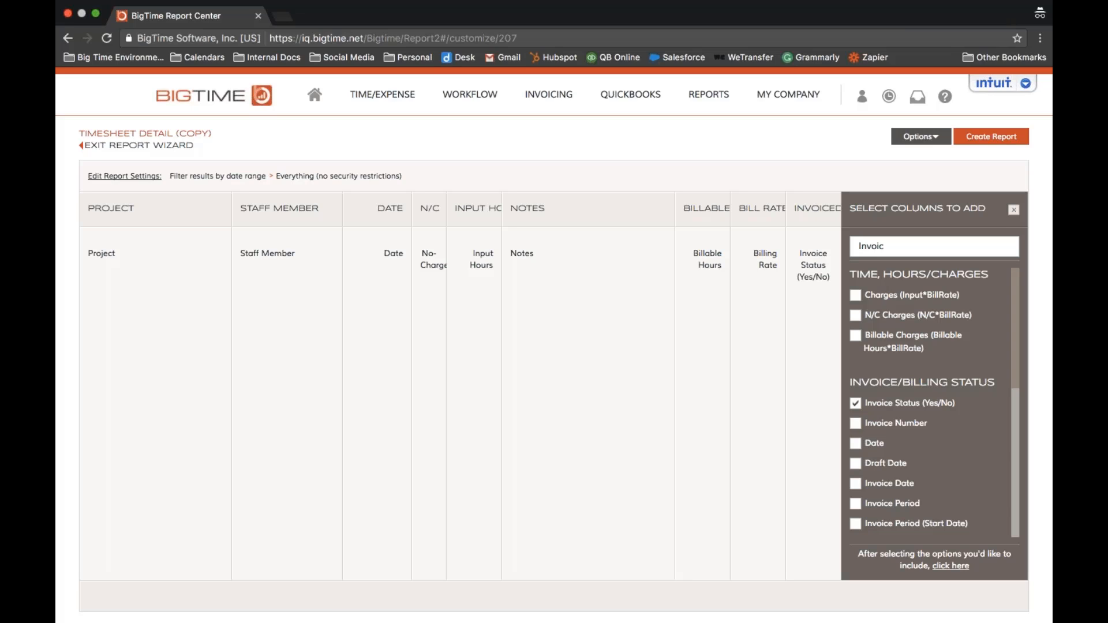
left_click(1014, 210)
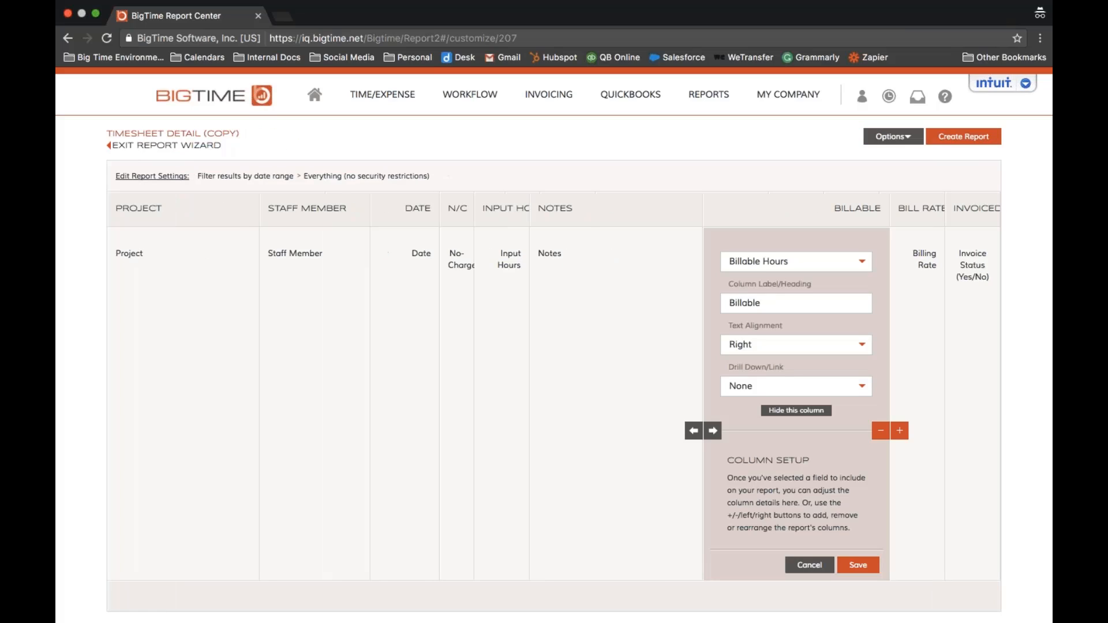
Step: Move the Billable, Bill Rate and Invoiced columns ahead of Notes, and place N/C after Input Hours
left_click(693, 431)
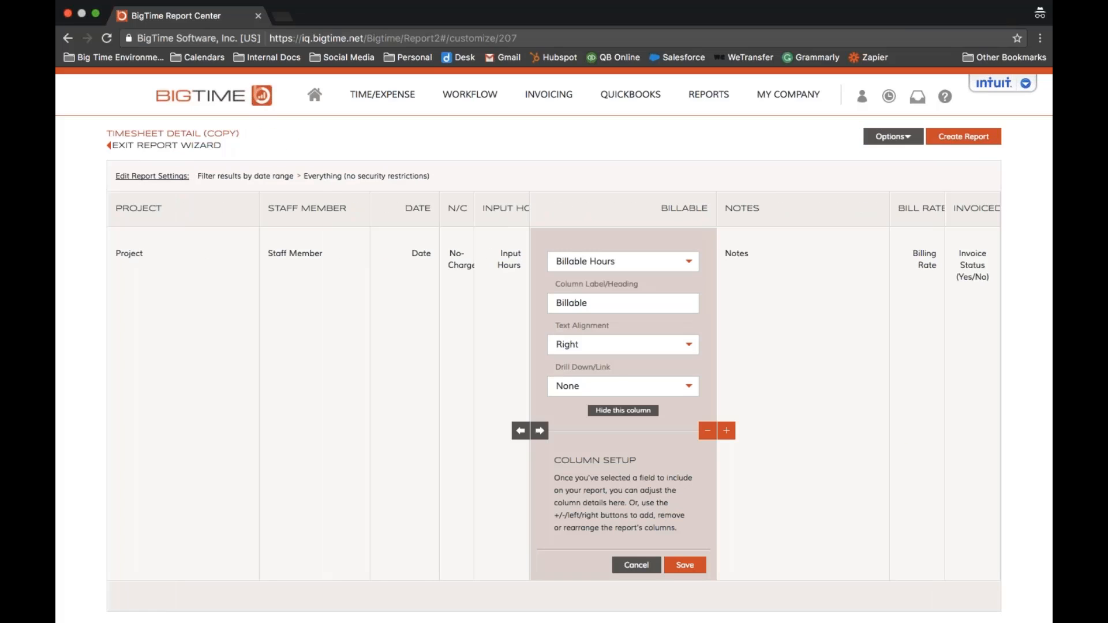
left_click(917, 265)
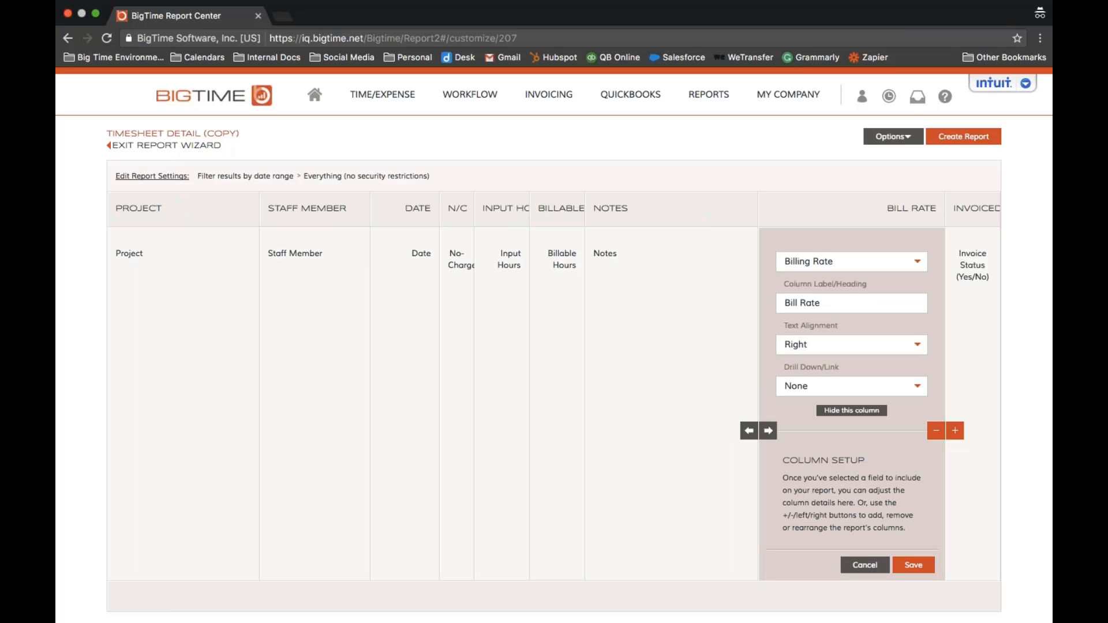
left_click(748, 431)
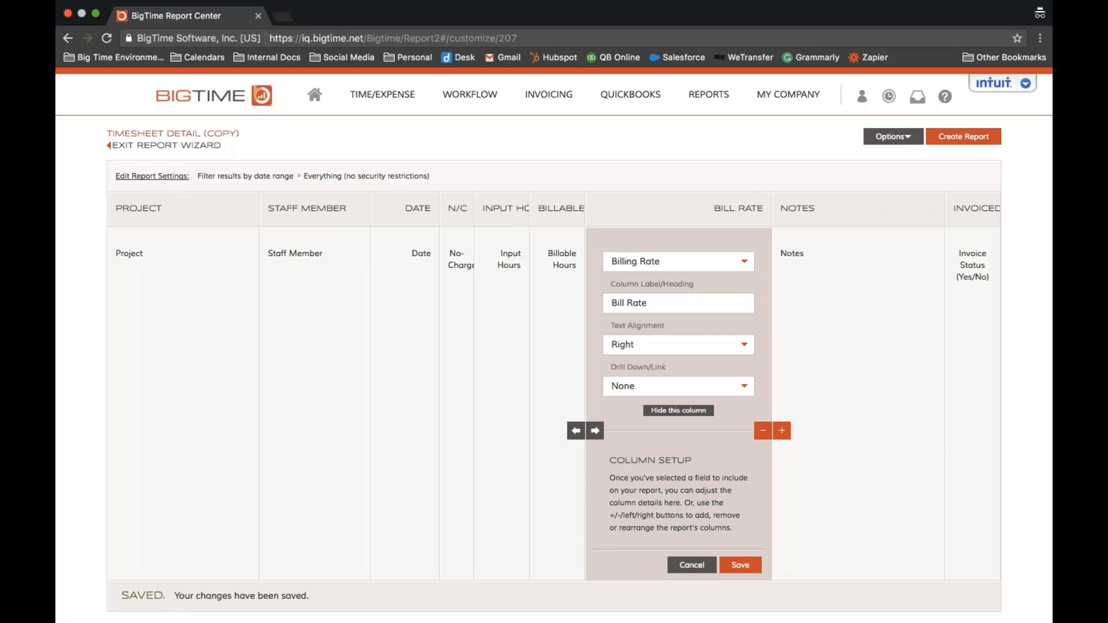
left_click(975, 386)
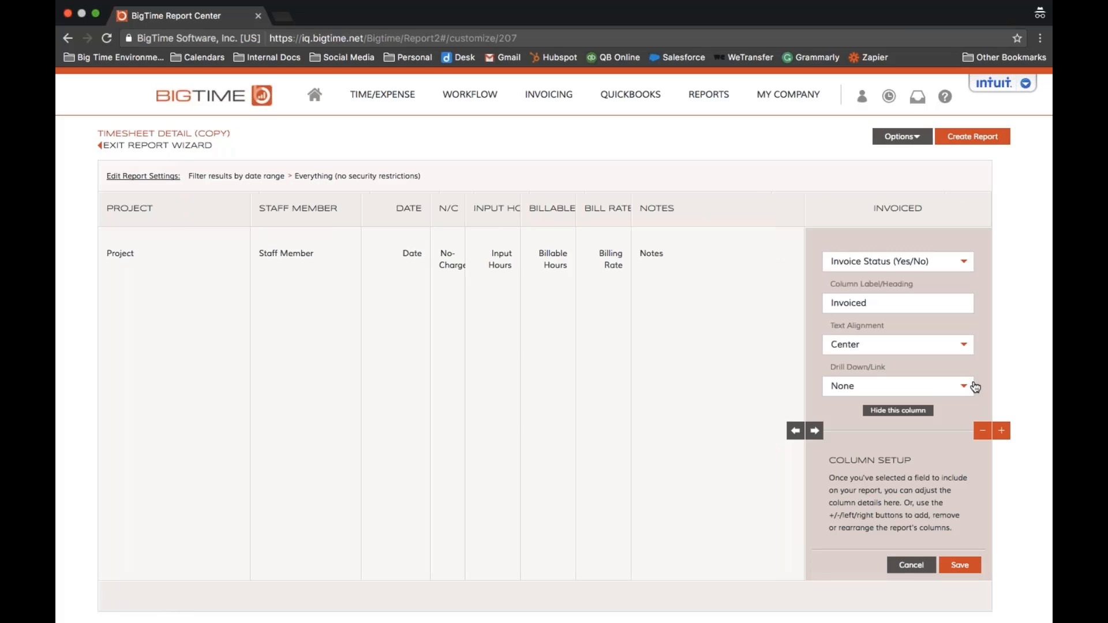
left_click(795, 431)
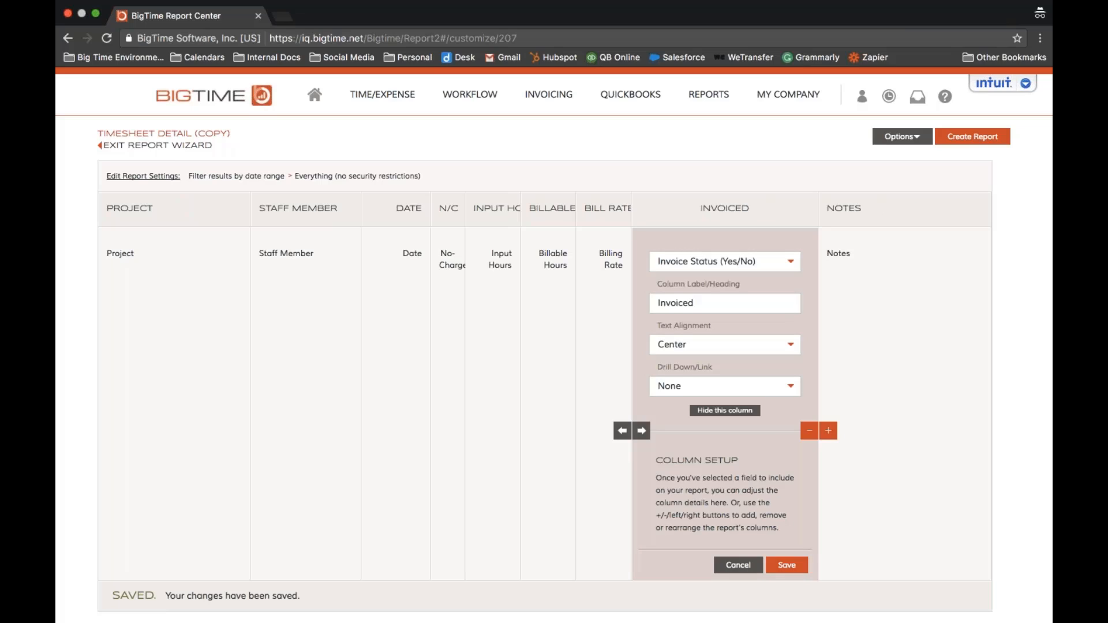
left_click(448, 347)
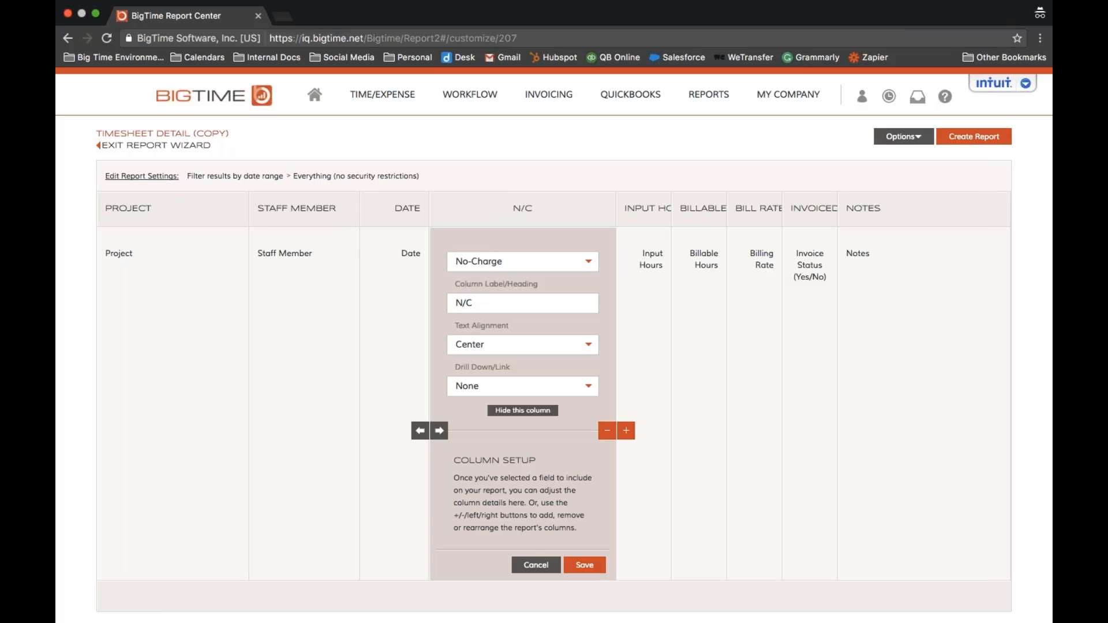
left_click(439, 431)
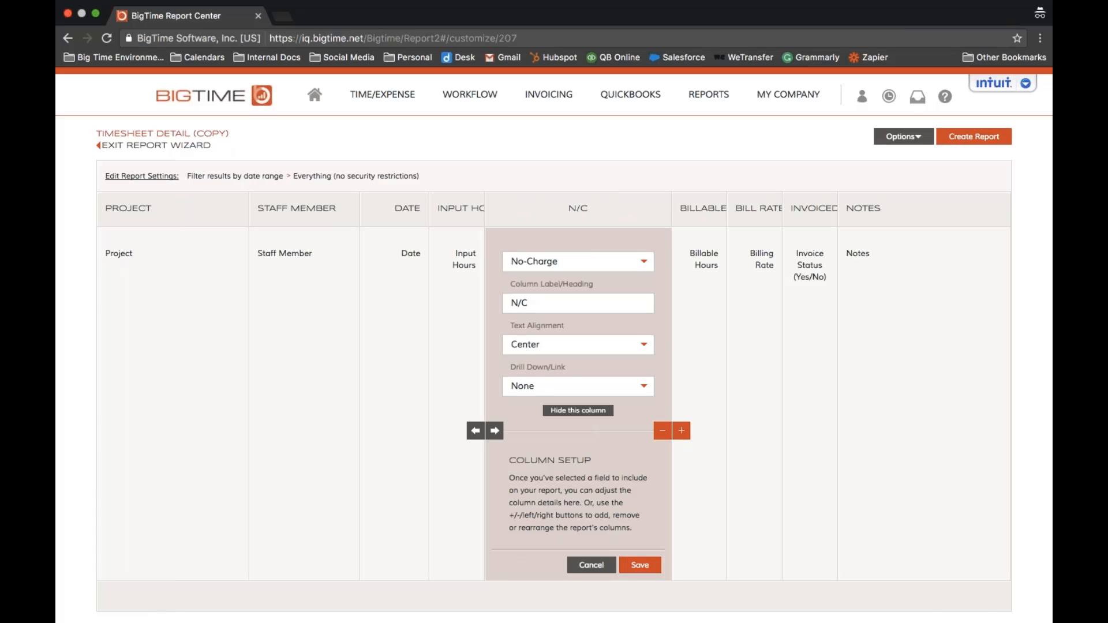
Step: Search the available fields for "task" and add the general Task column between Project and Staff Member
left_click(173, 323)
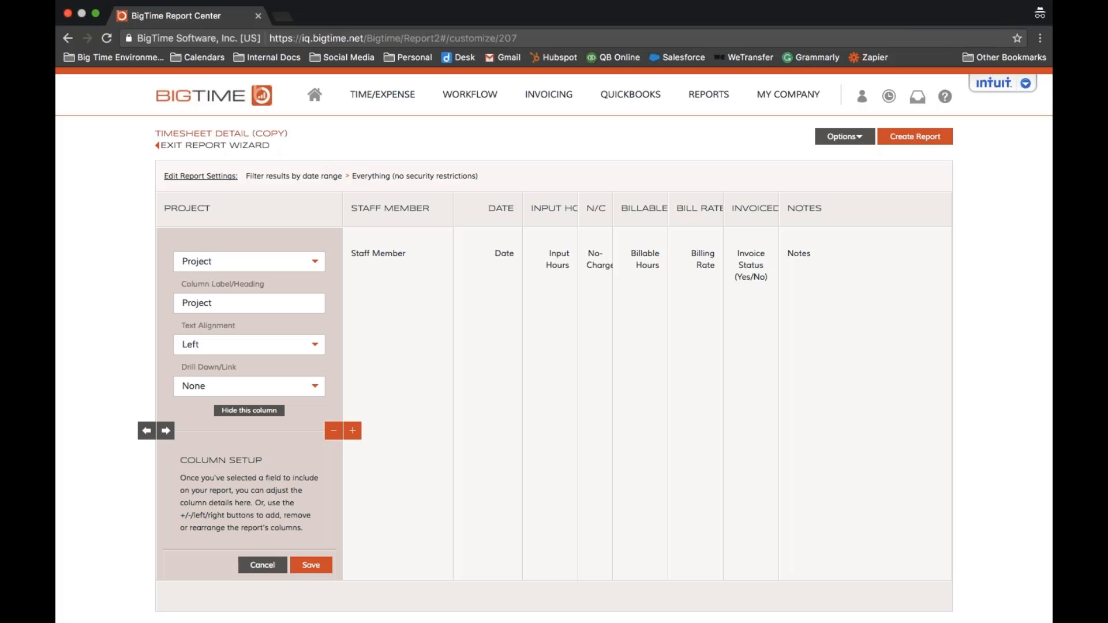
left_click(352, 431)
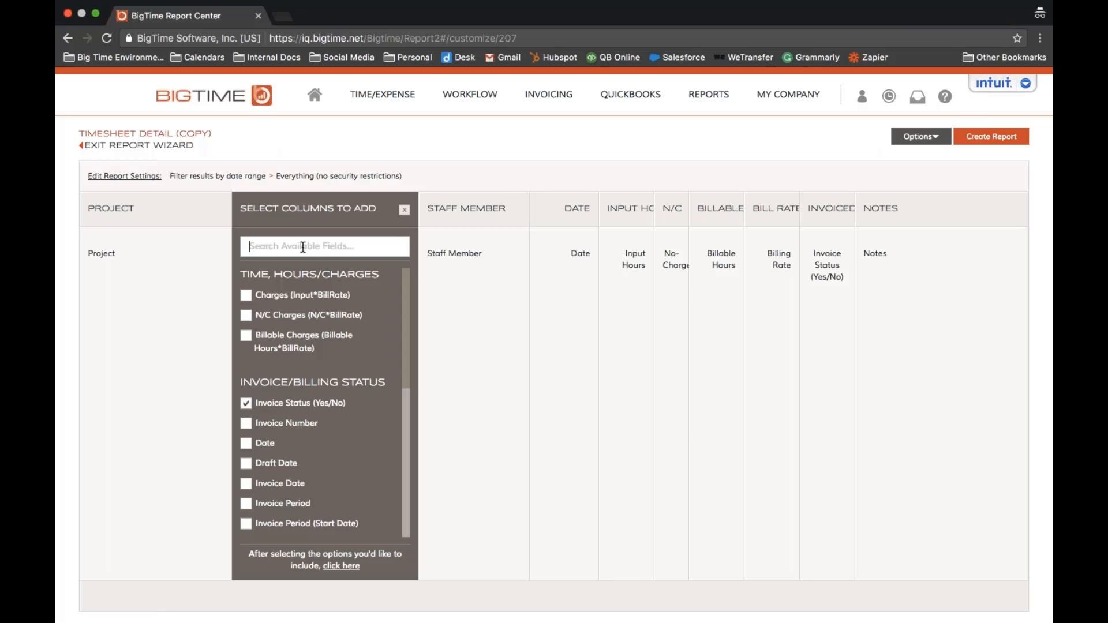
type("task")
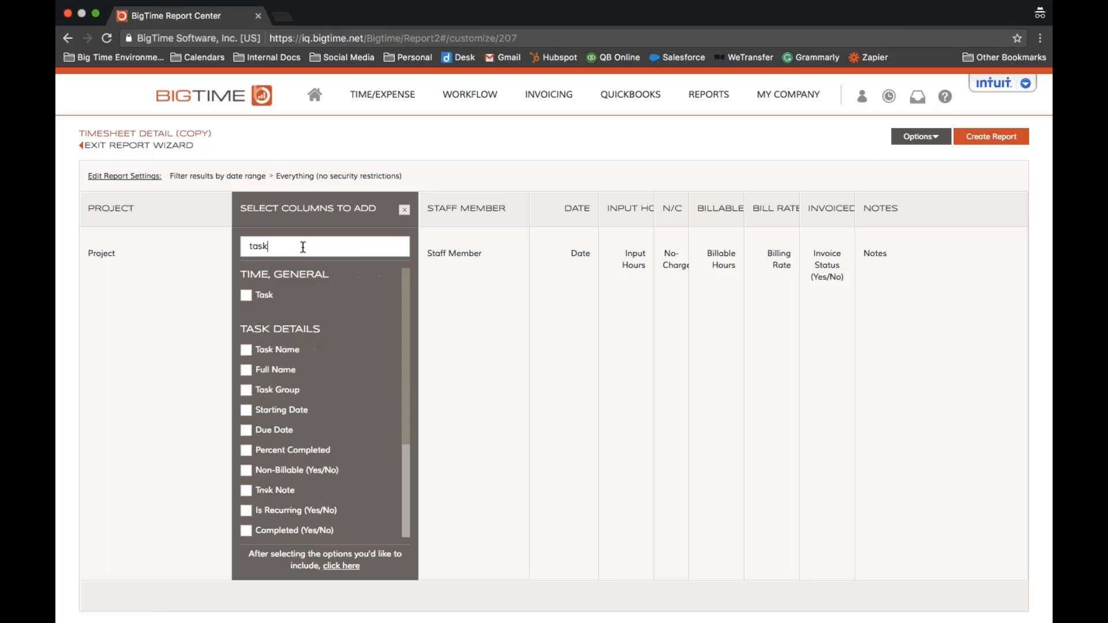
left_click(249, 296)
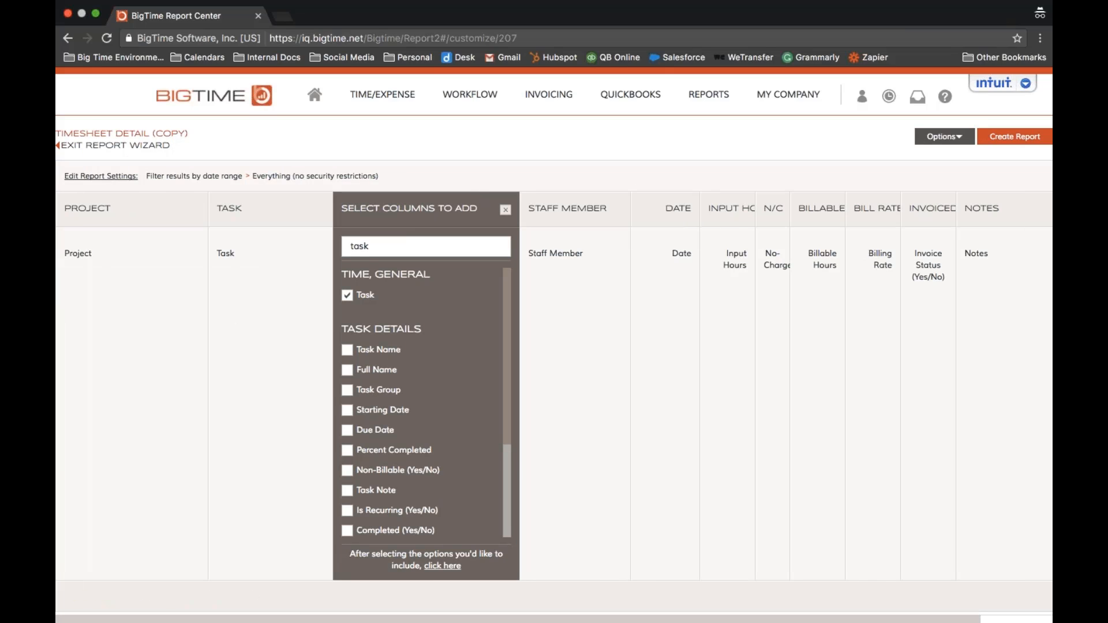
left_click(505, 210)
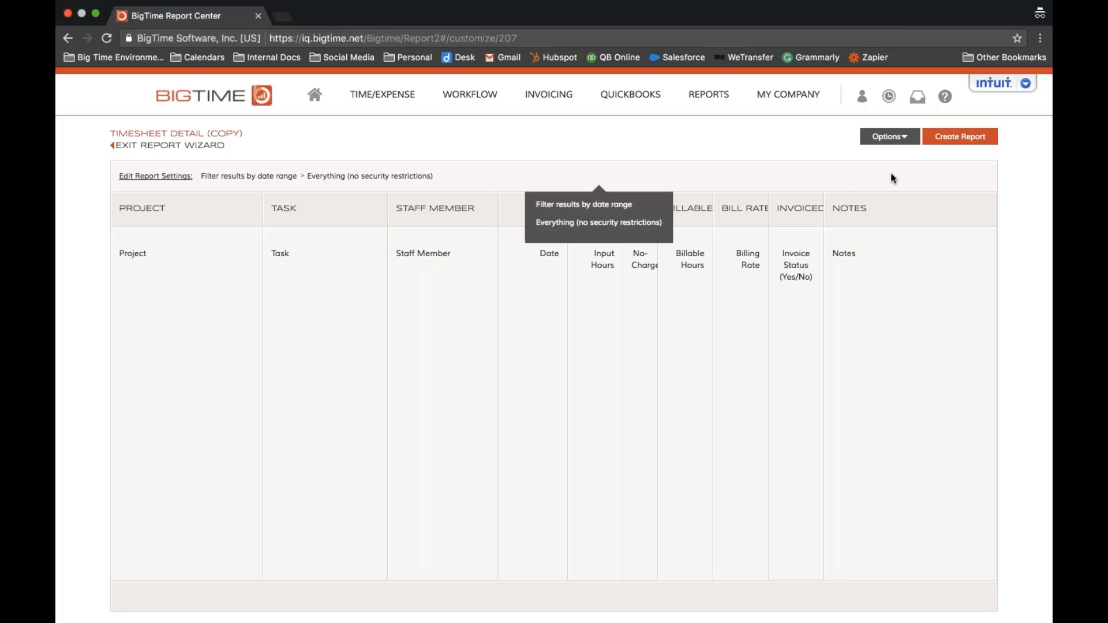
Step: Customize the report grouping to use Project as the first level with a group/subtotal
left_click(908, 141)
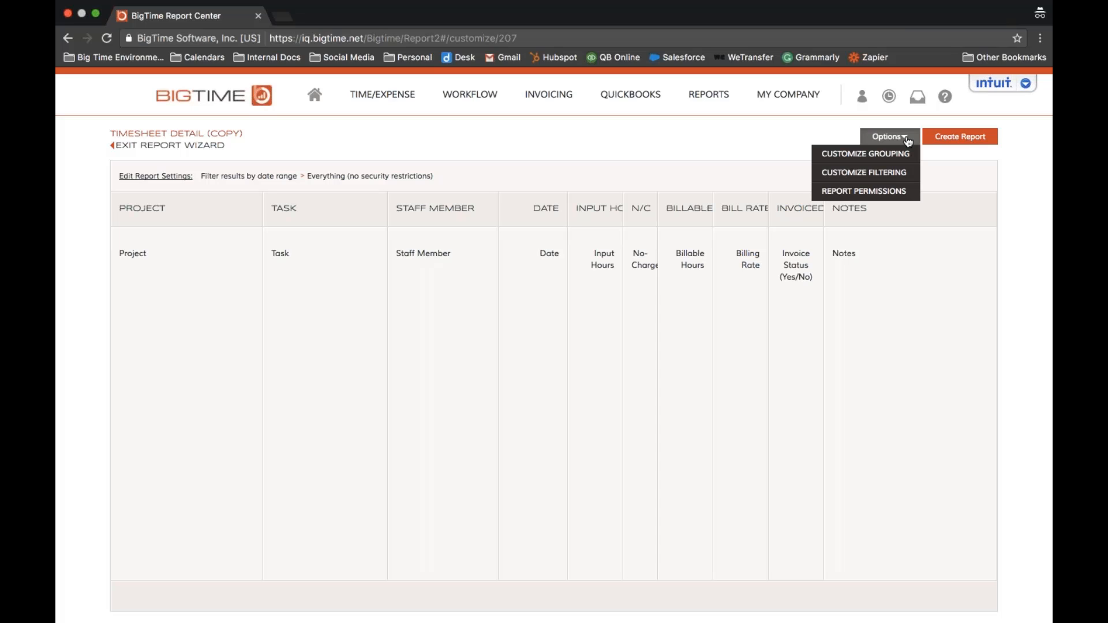
left_click(900, 153)
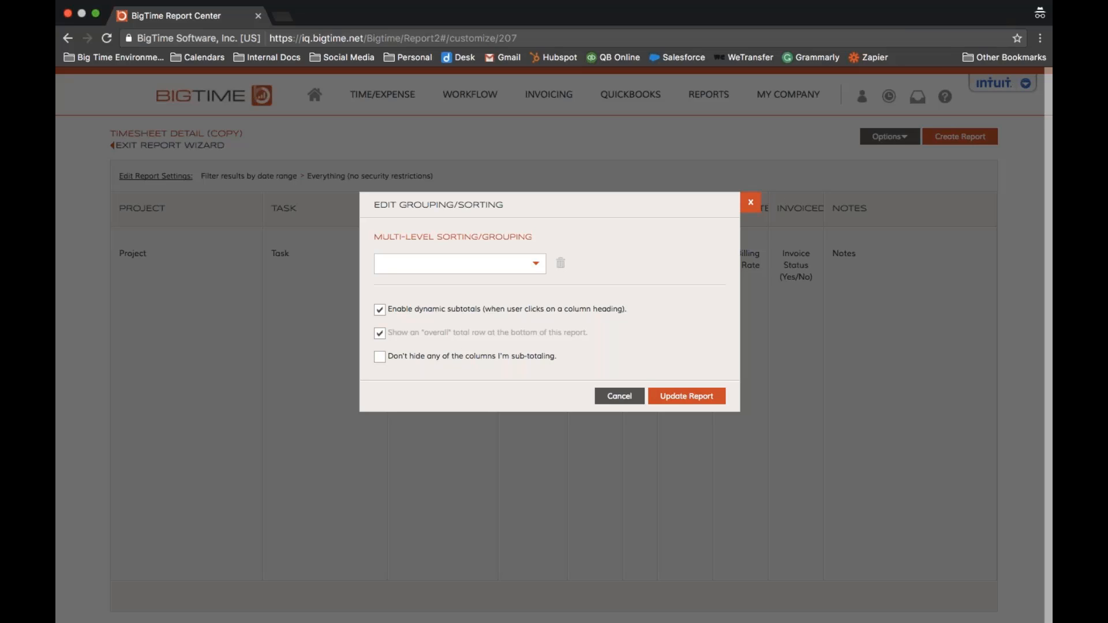
left_click(536, 265)
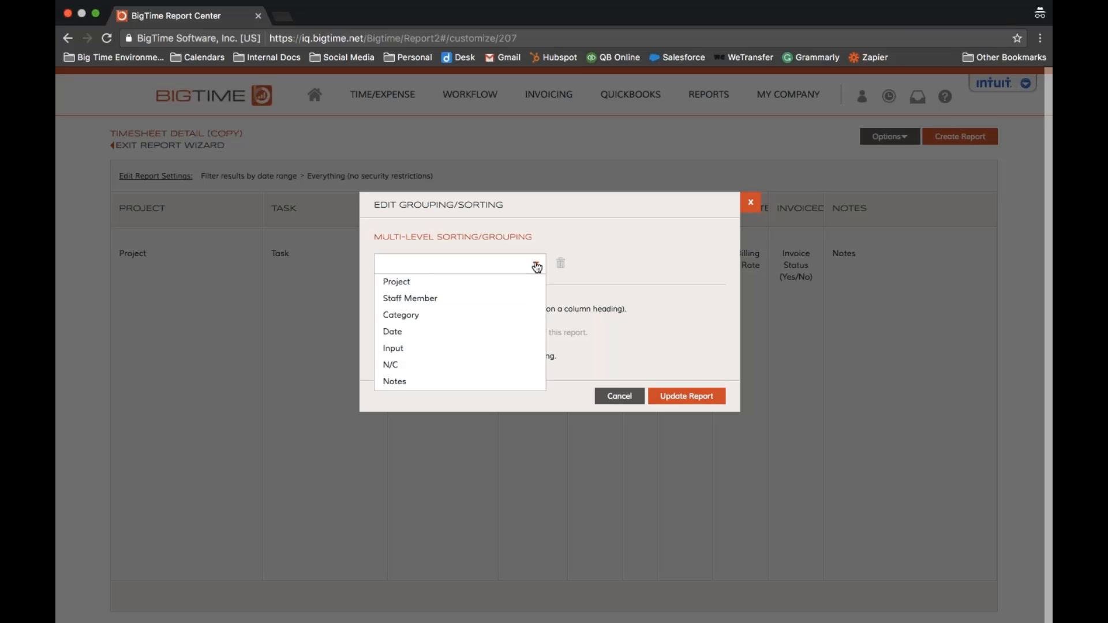
left_click(453, 282)
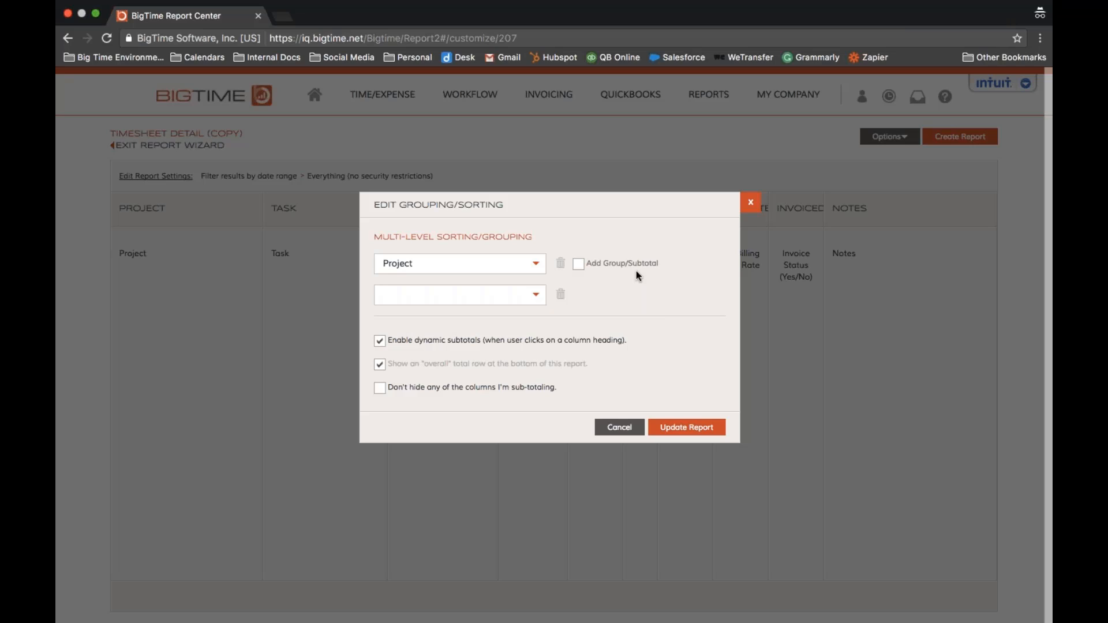
left_click(579, 265)
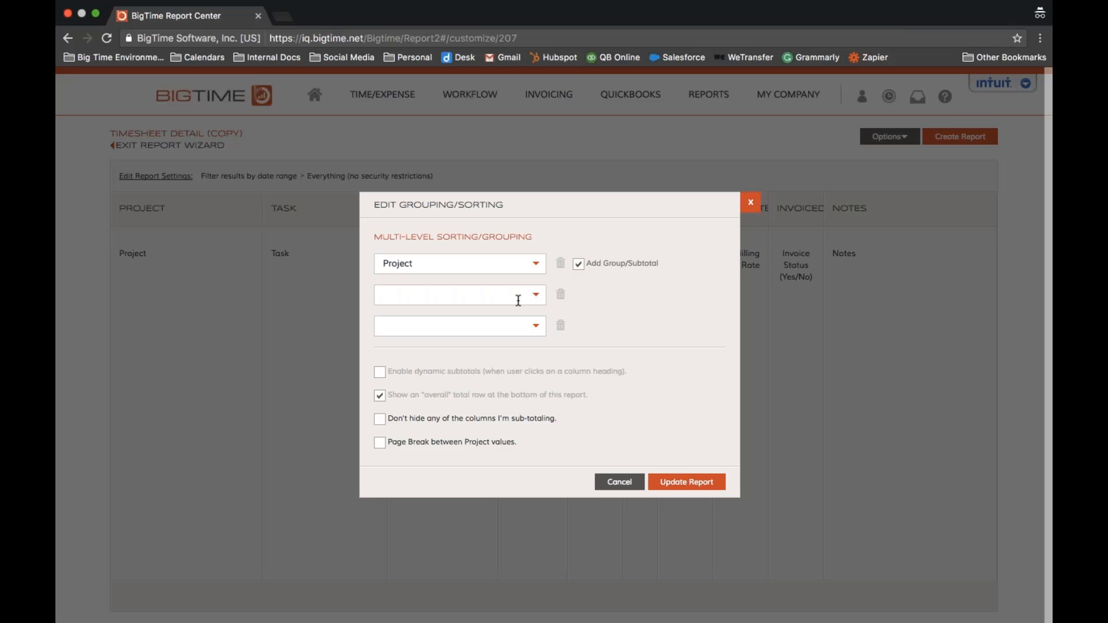
Step: Add Staff Member as the second sorting level, choose not to hide sub-totaled columns and update the report
left_click(537, 302)
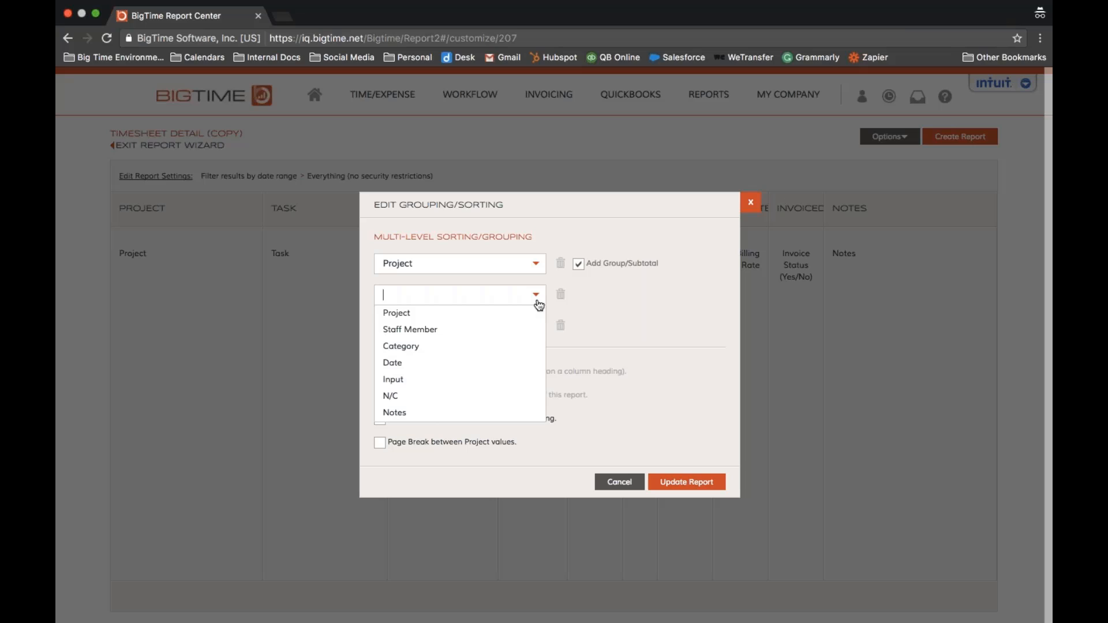
left_click(441, 329)
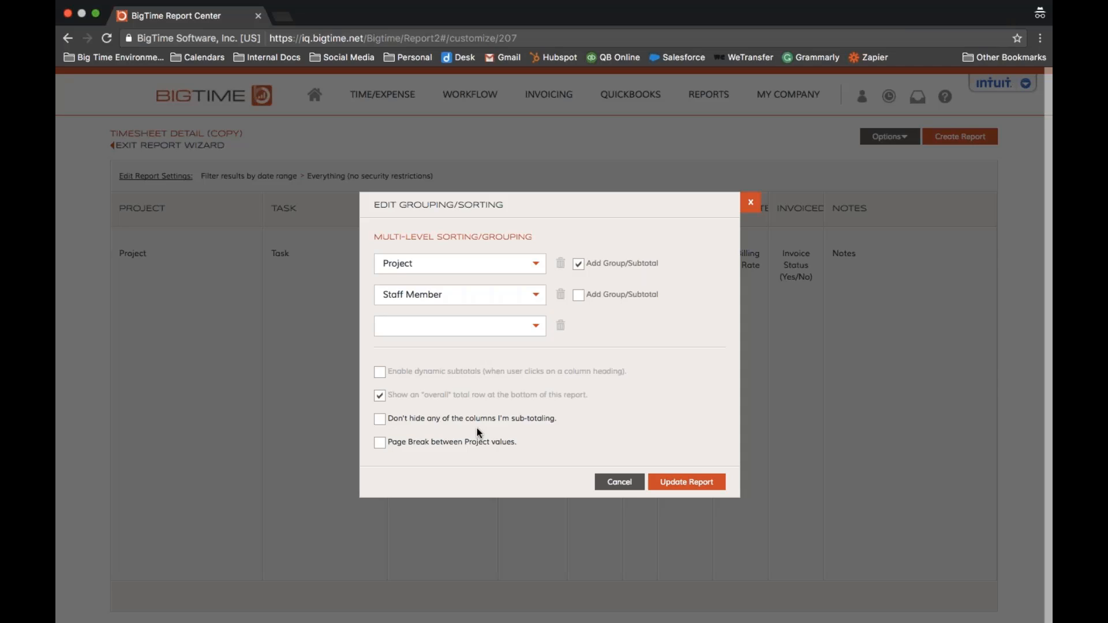
left_click(380, 420)
left_click(703, 483)
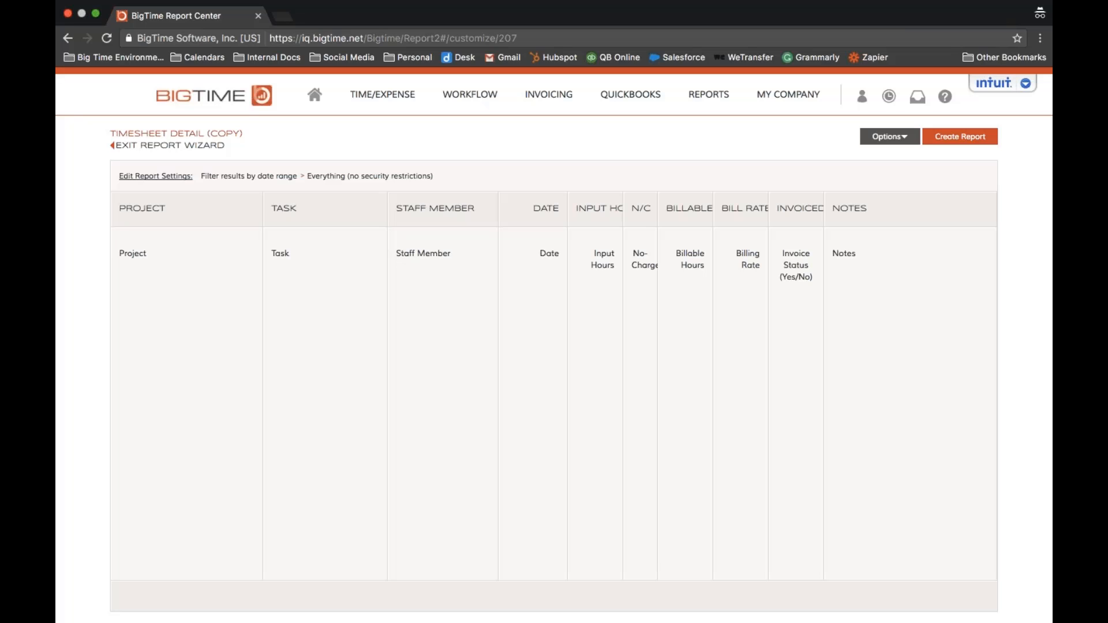
Step: Try a custom report filter on Project with the Contains comparison, and delete that filter row
left_click(908, 137)
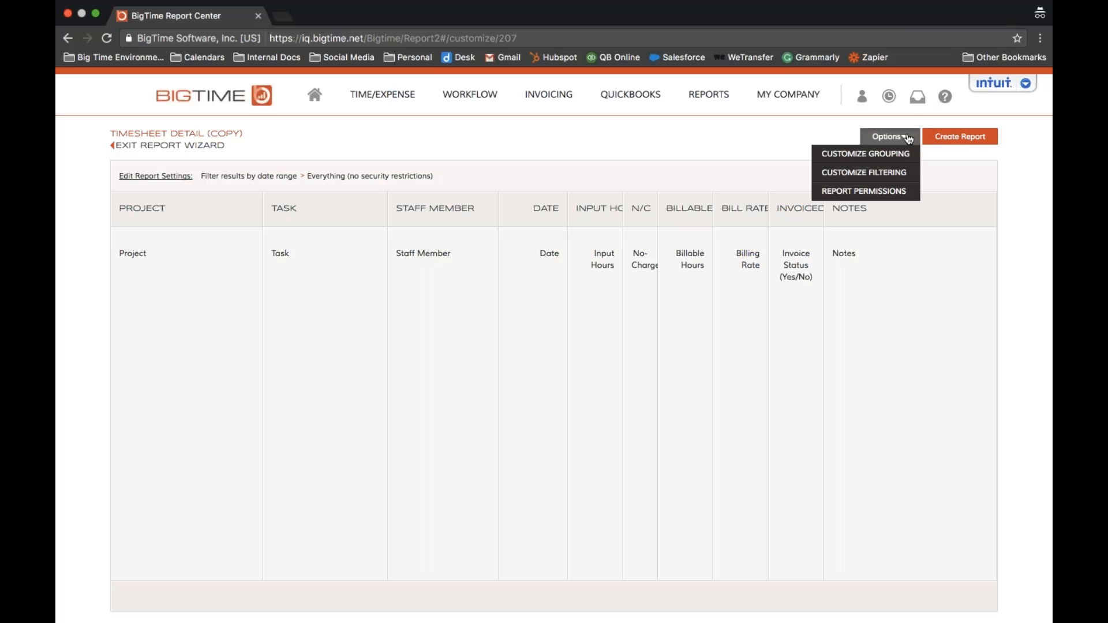
left_click(909, 174)
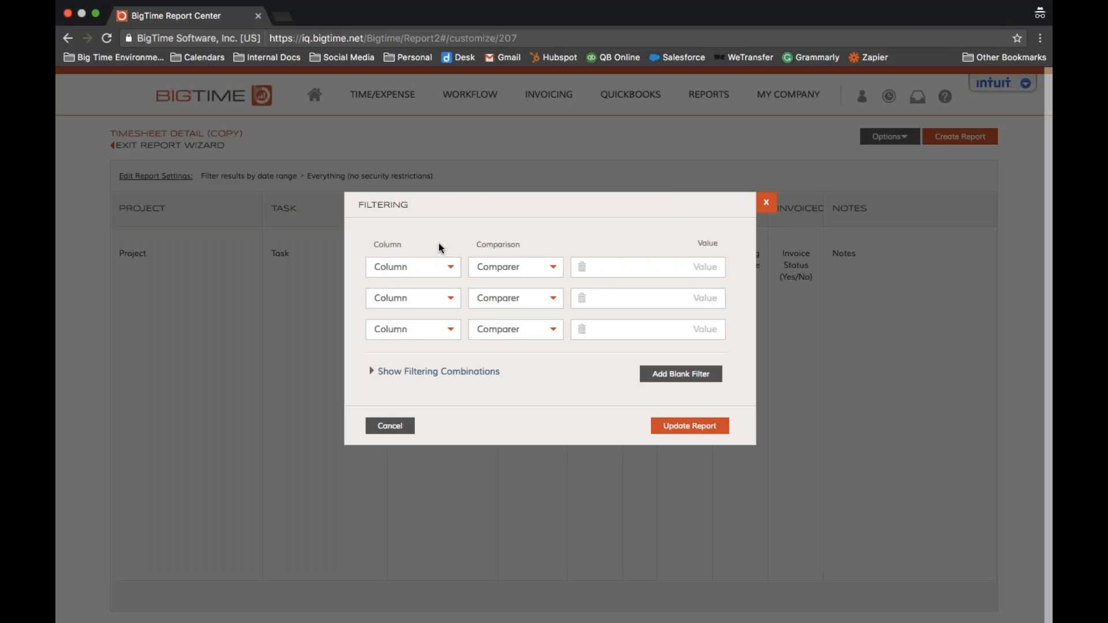
left_click(450, 268)
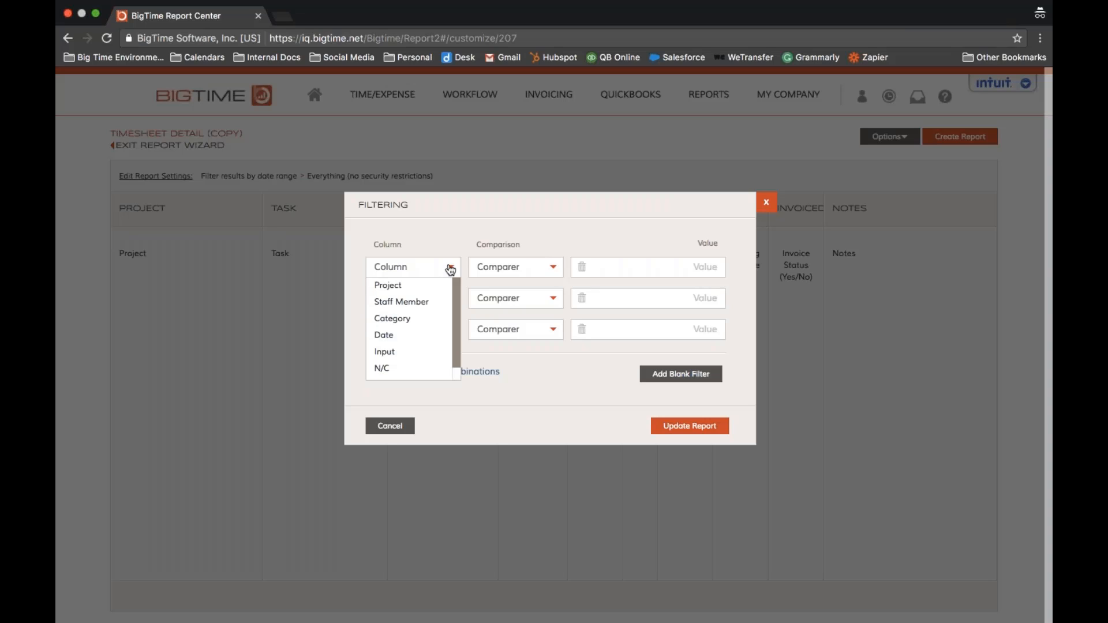
left_click(417, 286)
left_click(551, 268)
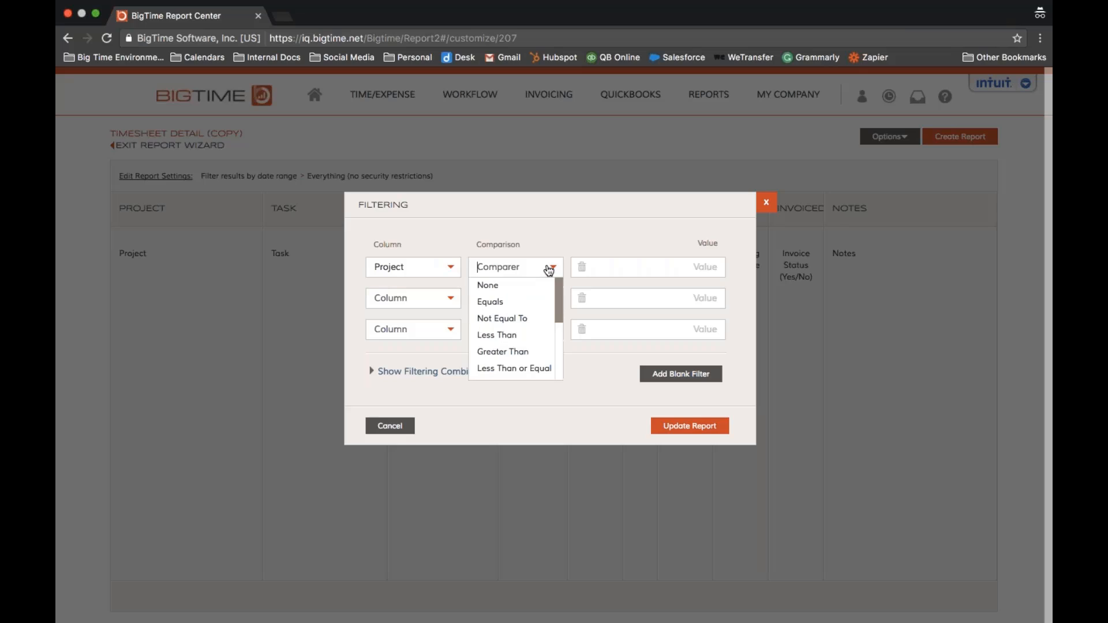
scroll(531, 345, "down", 3)
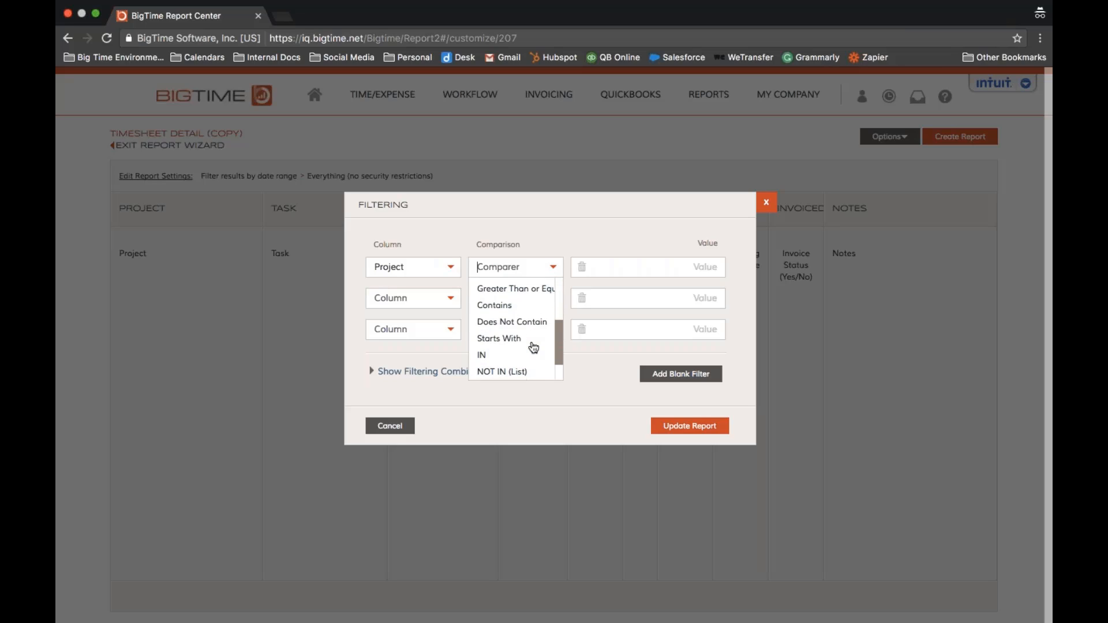
left_click(518, 291)
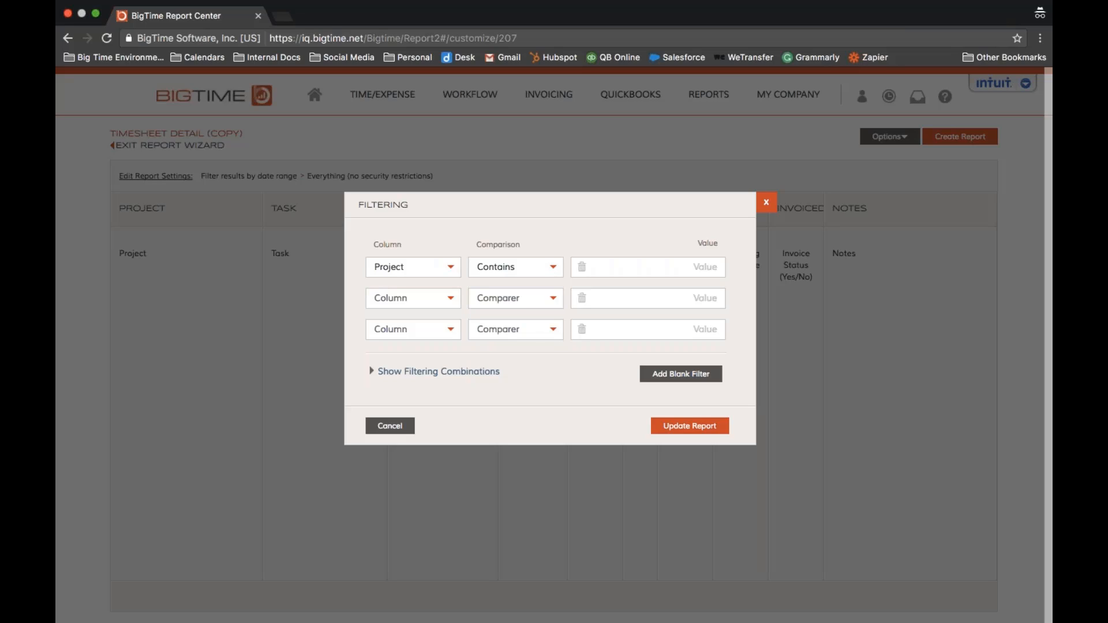
left_click(661, 272)
type("S")
left_click(584, 267)
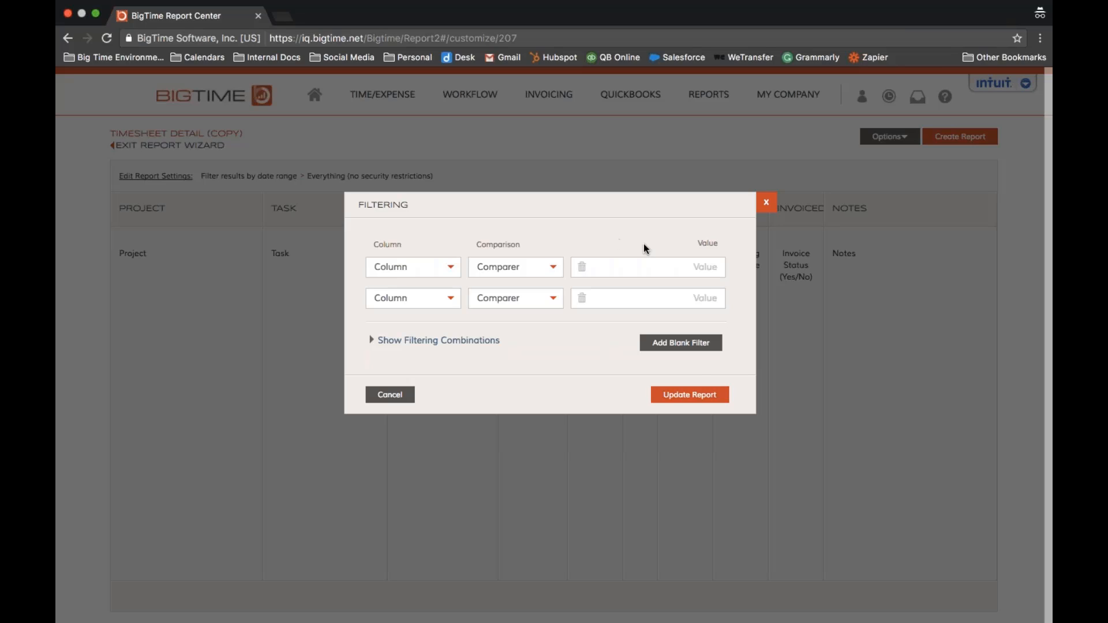
Step: Try two additional blank filters and the filtering combination "1 Or 2 Or 3", and cancel the filtering
left_click(681, 343)
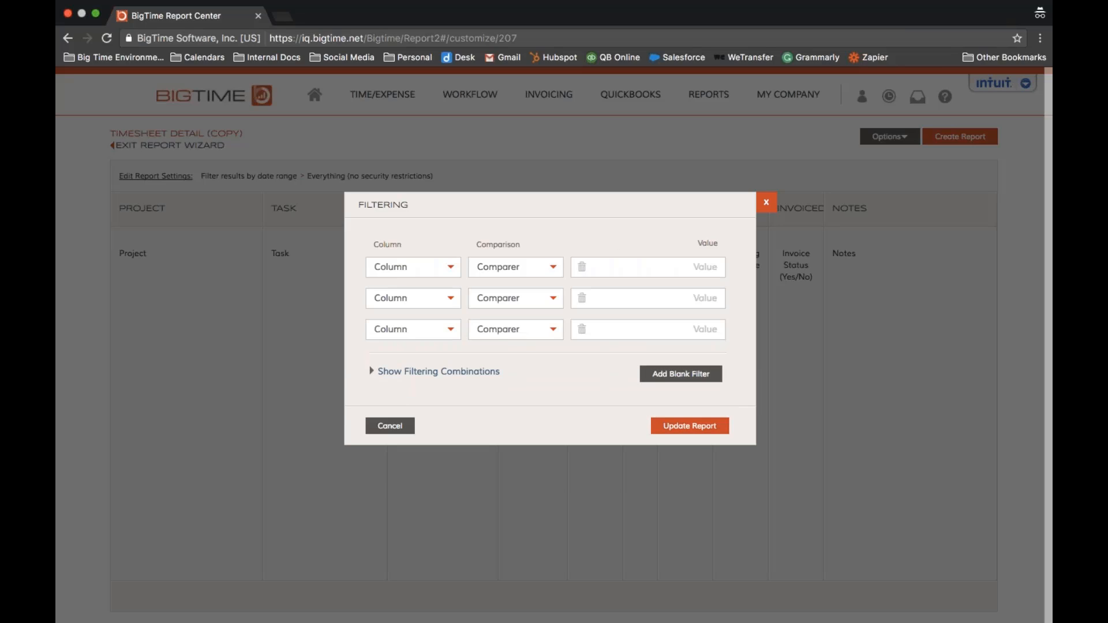
left_click(681, 374)
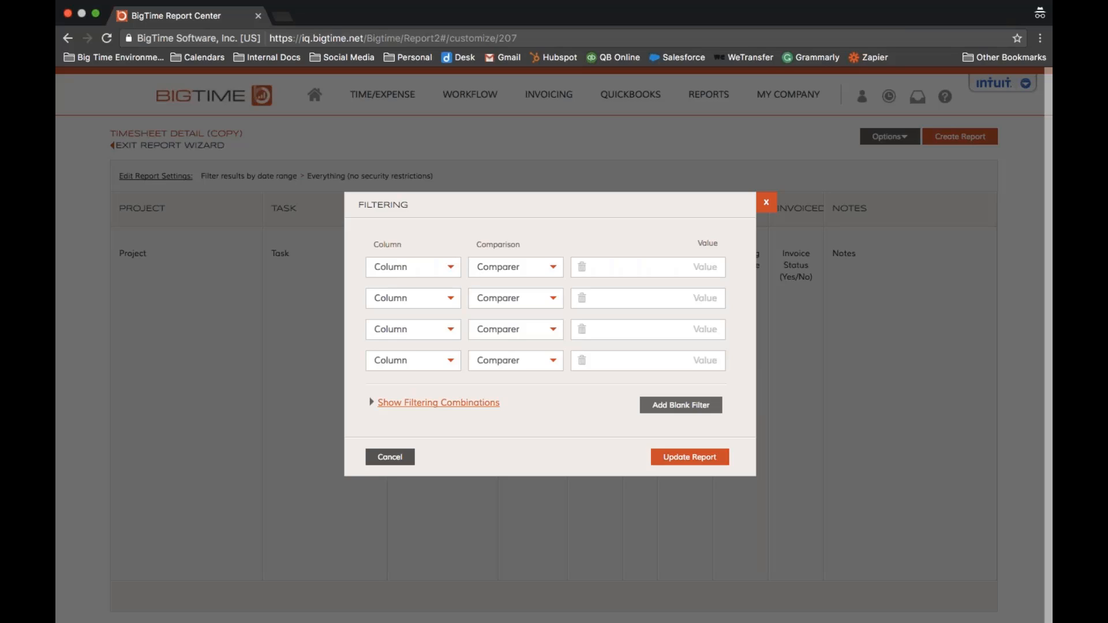
left_click(454, 403)
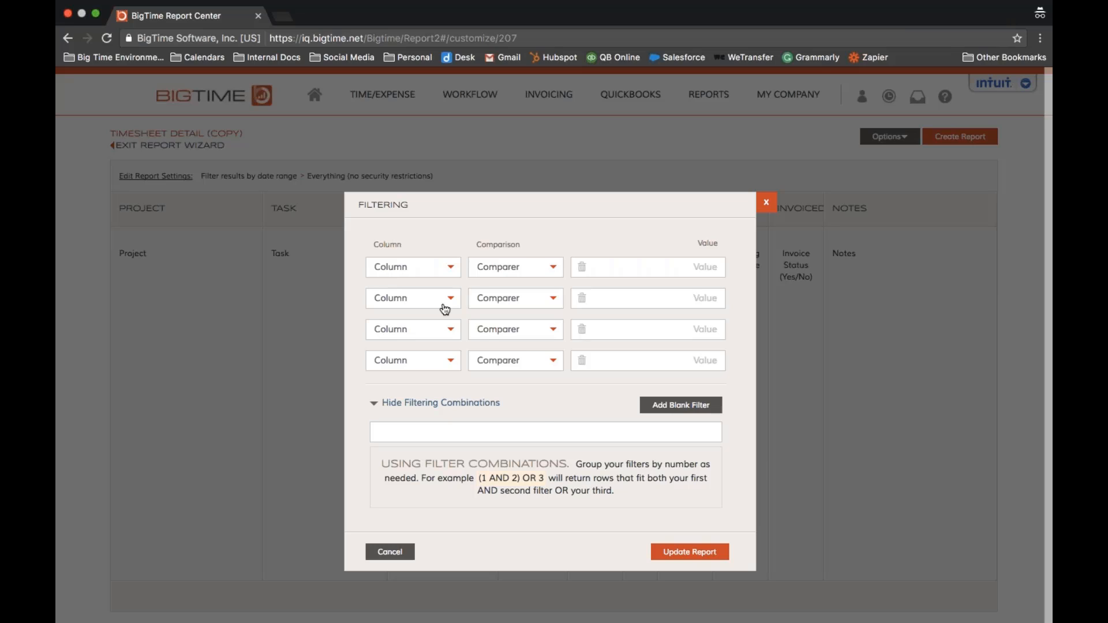
left_click(505, 427)
type("1 Or 2 Or3")
left_click(420, 432)
left_click_drag(433, 430, 378, 420)
key("BackSpace")
left_click(390, 552)
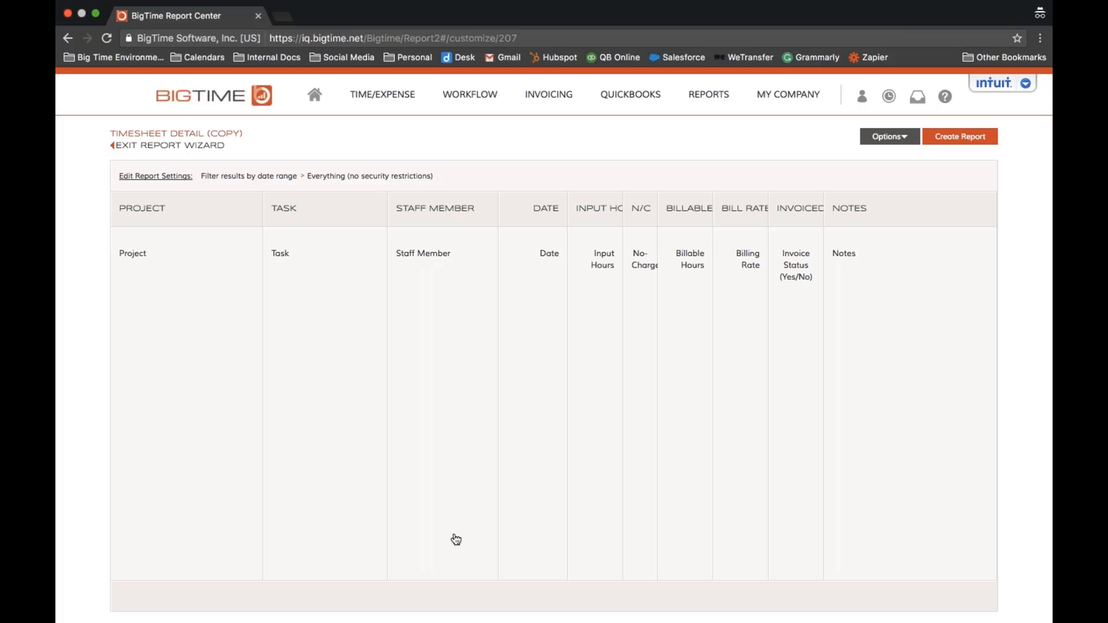
Step: Remove the Everyone group from the report permissions
left_click(904, 141)
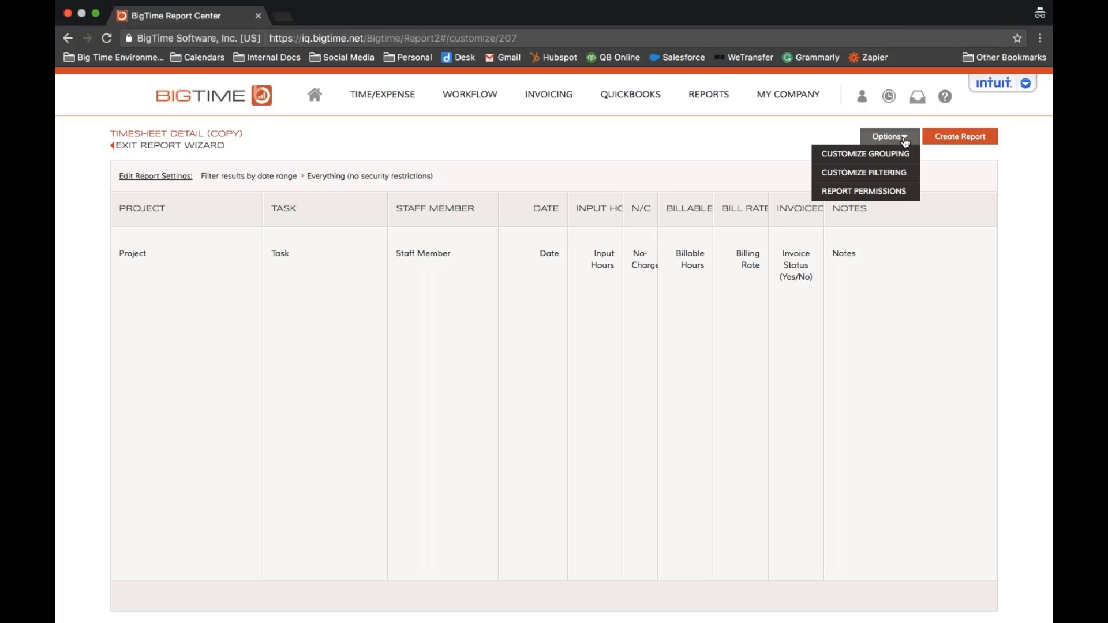
left_click(895, 193)
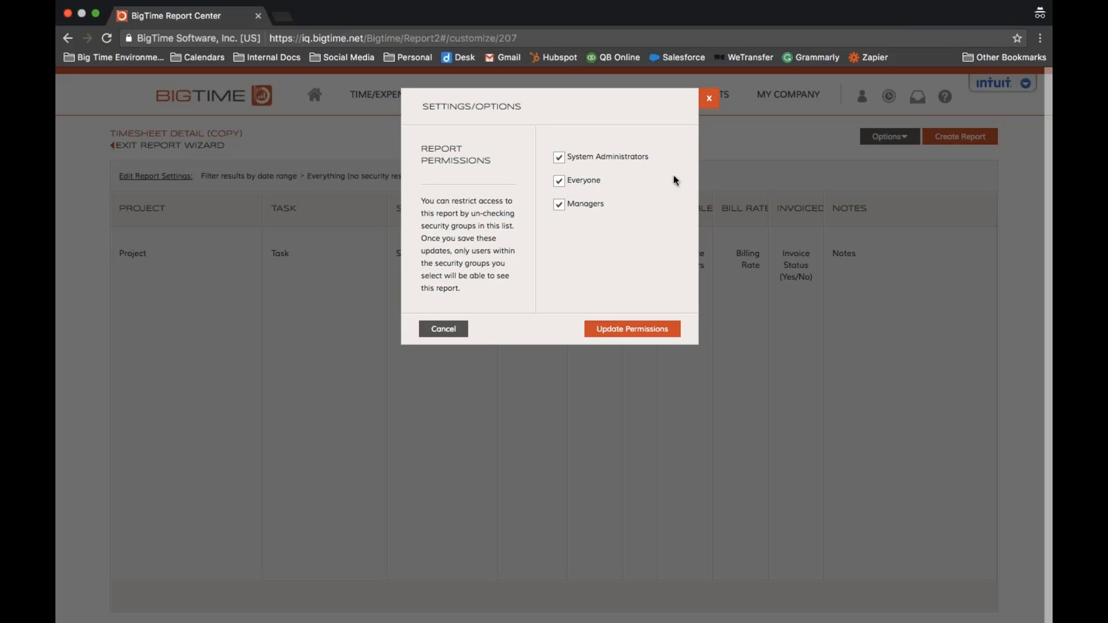
left_click(561, 182)
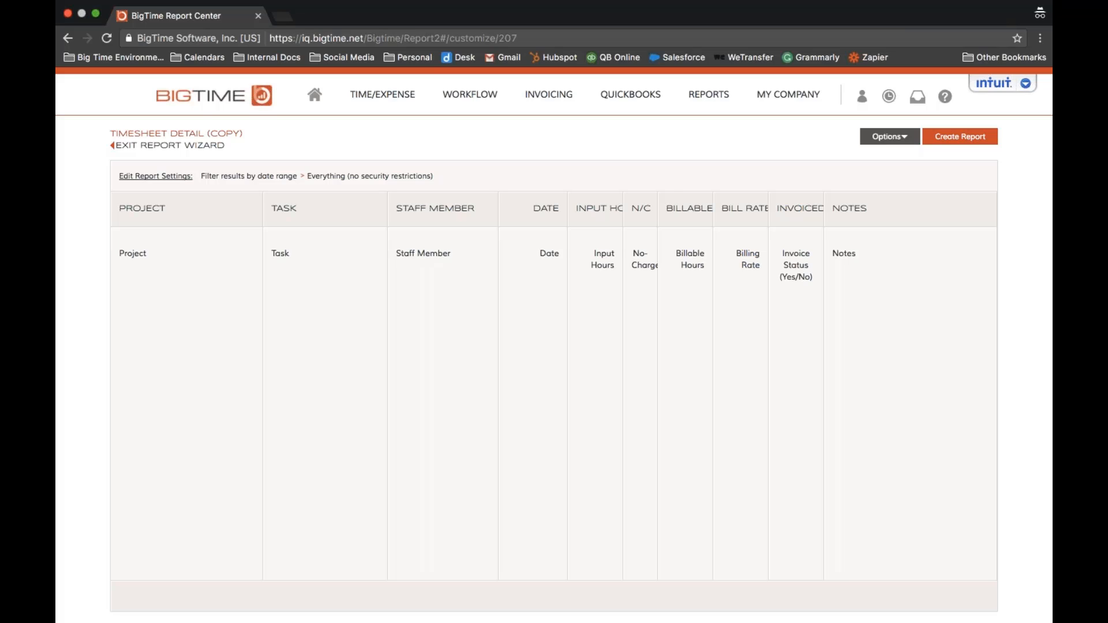
Step: Start creating the report, title it "BT - Timesheet Detail" and set it to publish to Staff Reports
left_click(955, 139)
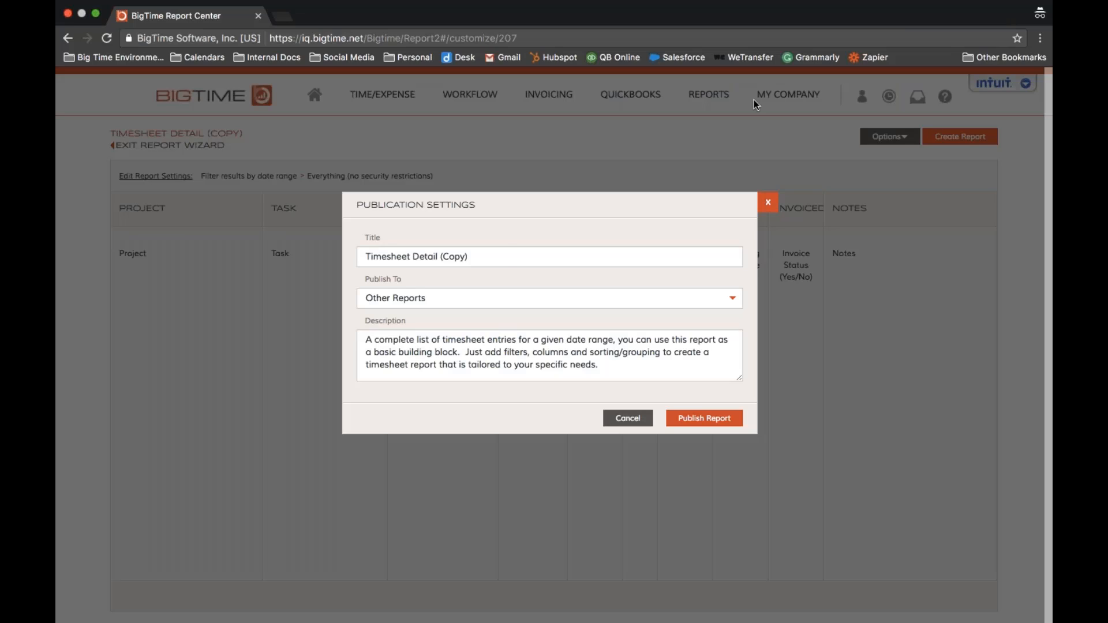
left_click(505, 254)
left_click_drag(505, 254, 441, 257)
key("BackSpace")
type("BT -")
left_click(733, 300)
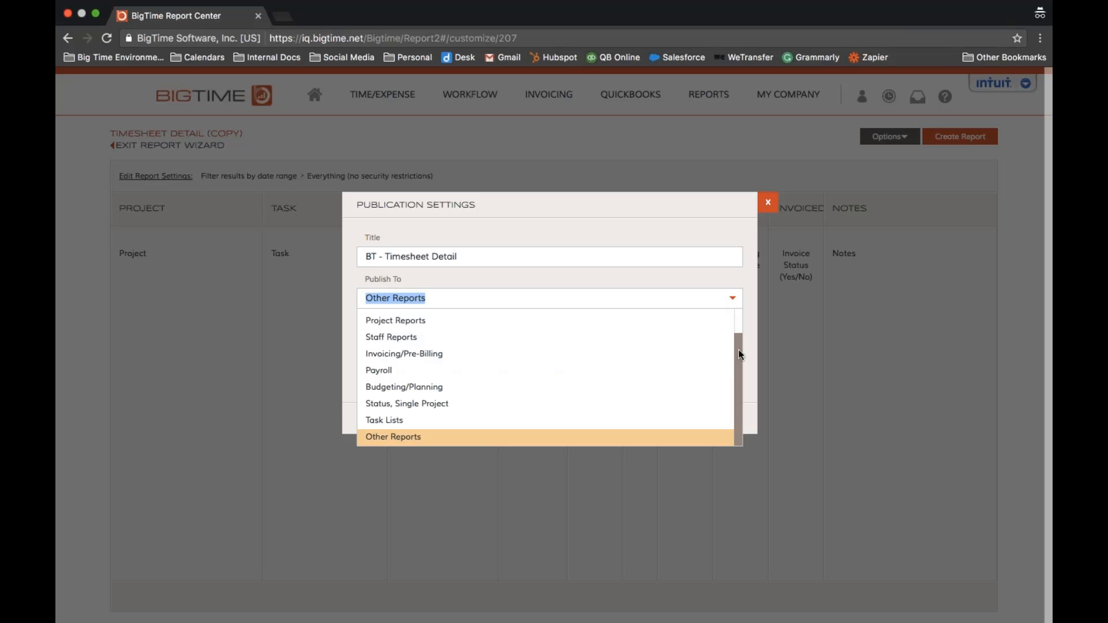
left_click_drag(740, 357, 743, 334)
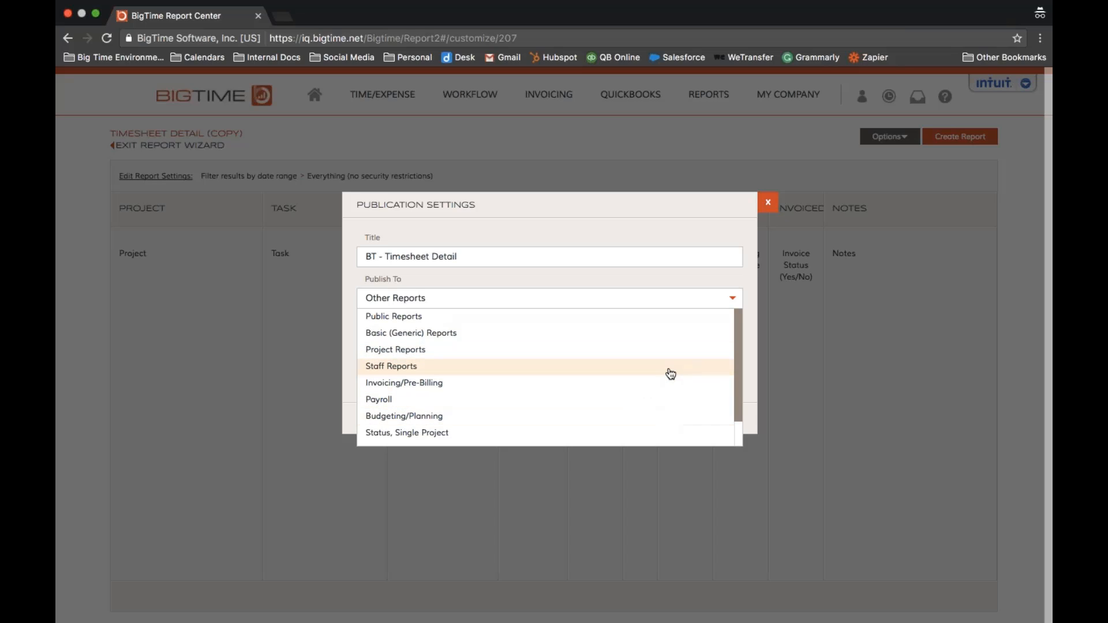
left_click(669, 369)
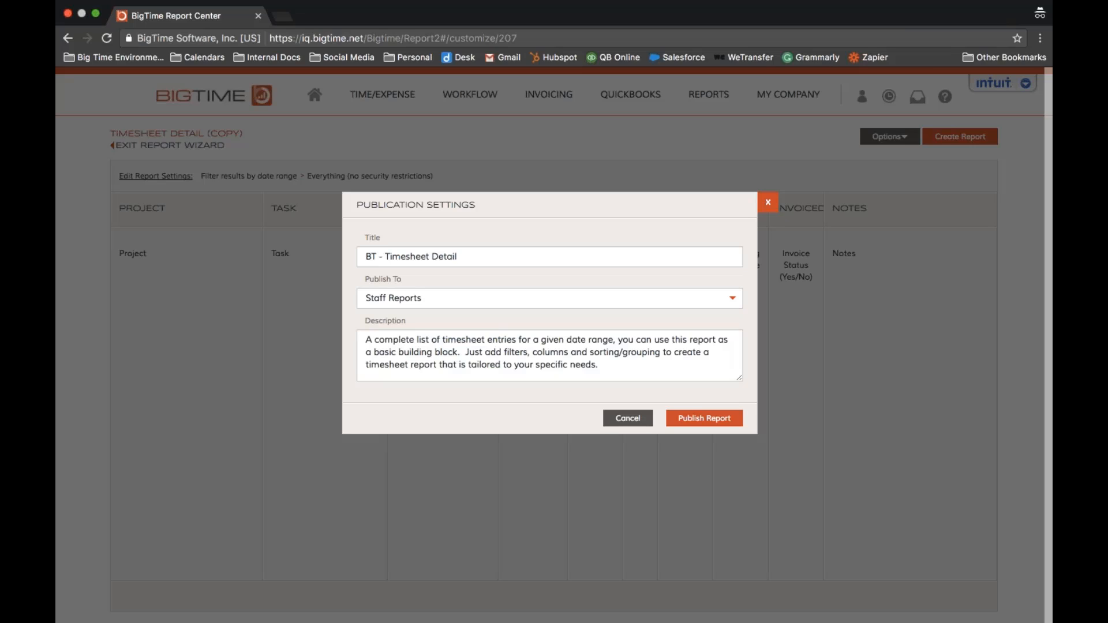
Step: Replace the description with "Run every Wednesday and will show timestamps with drill down link." and publish the report
left_click_drag(612, 367, 365, 336)
key("BackSpace")
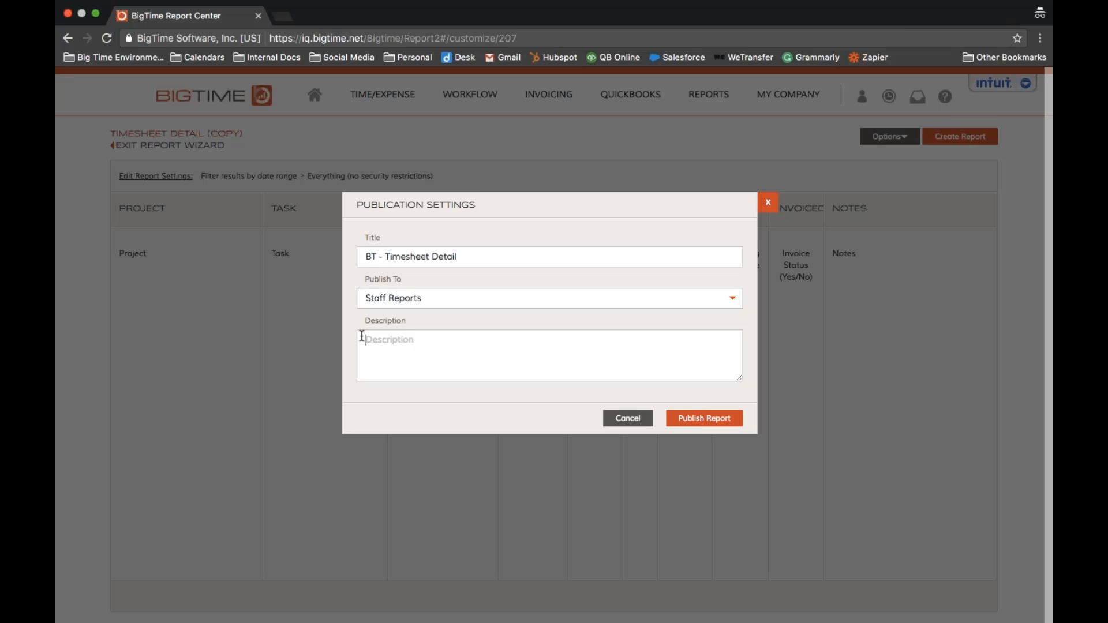
type("Run every Wednesday and wi")
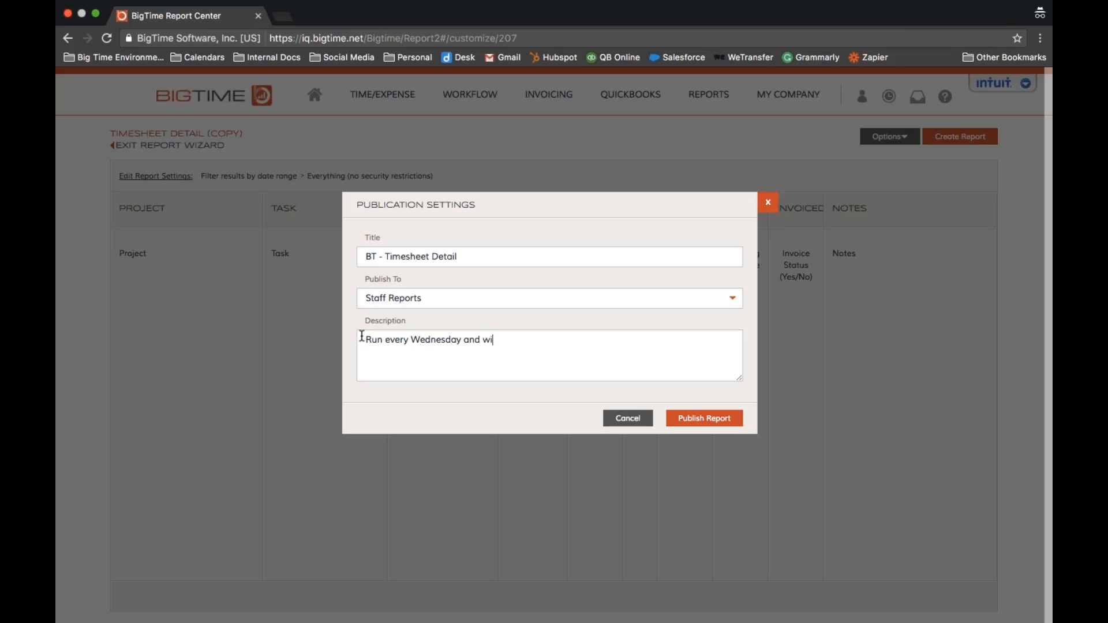
type("ll show timestamps with drilldown link")
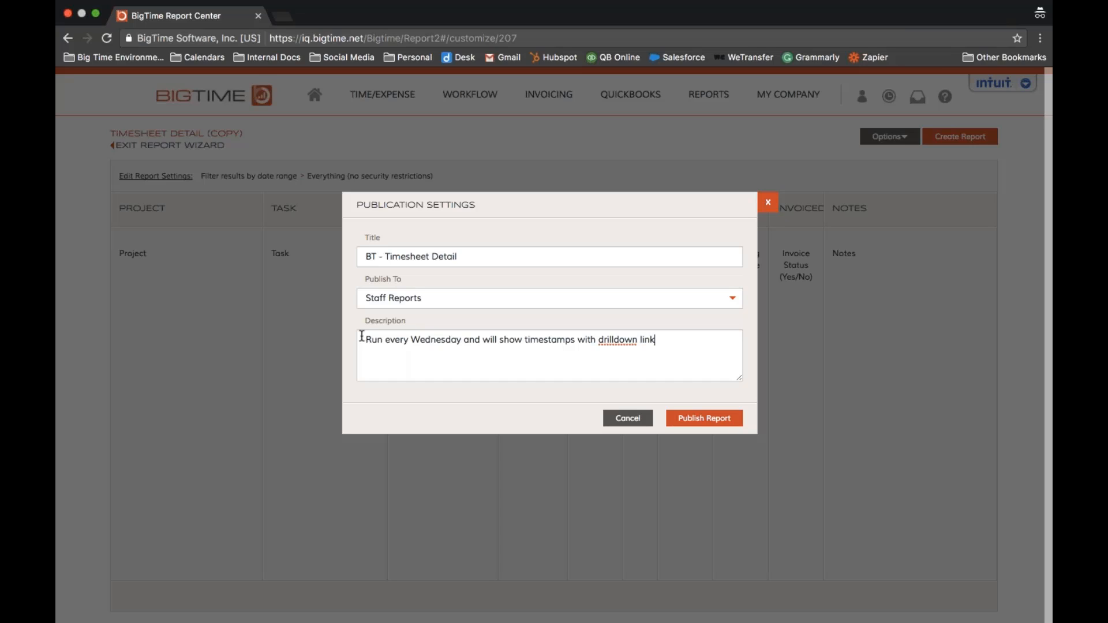
left_click(616, 339)
type("-")
key("BackSpace")
left_click(672, 354)
left_click(708, 419)
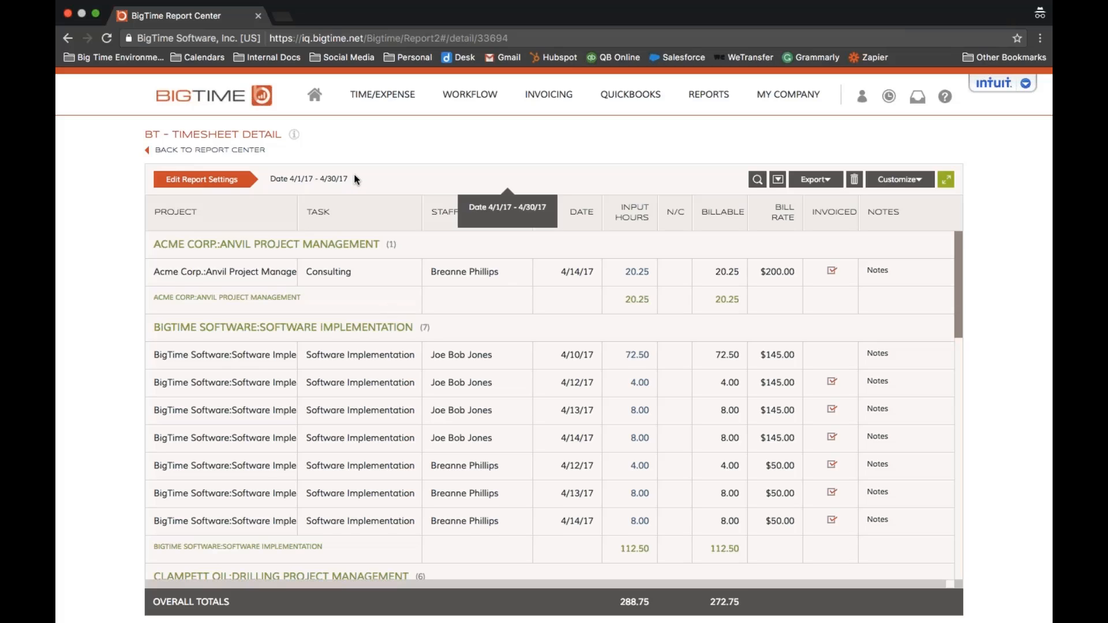
Step: Review the date range in the published report's settings and close them without running the report
left_click_drag(353, 178, 308, 175)
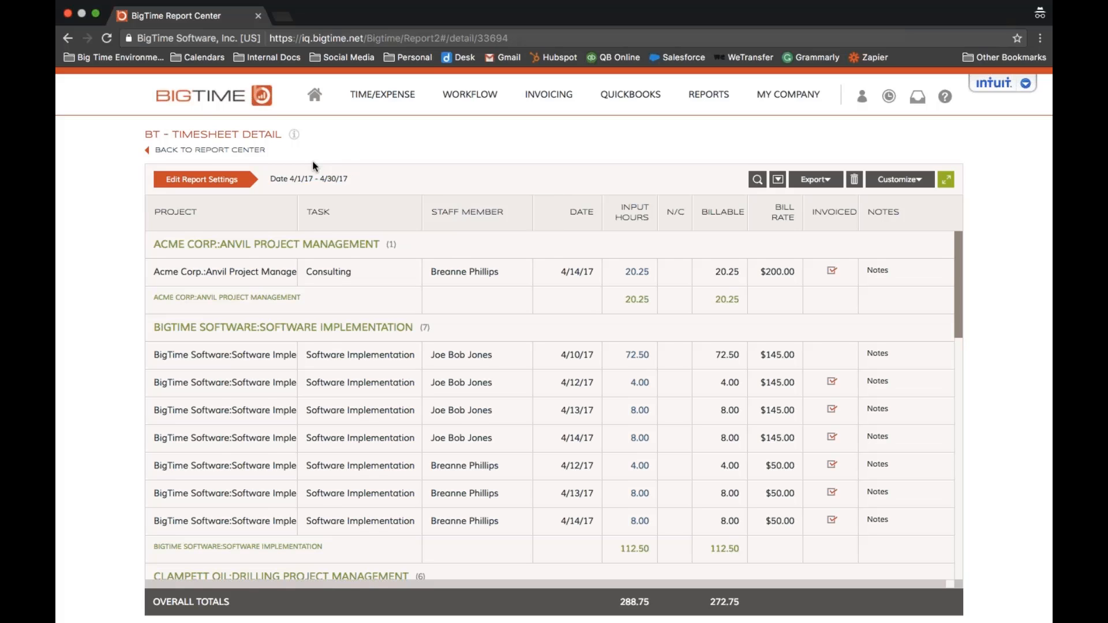
left_click(202, 180)
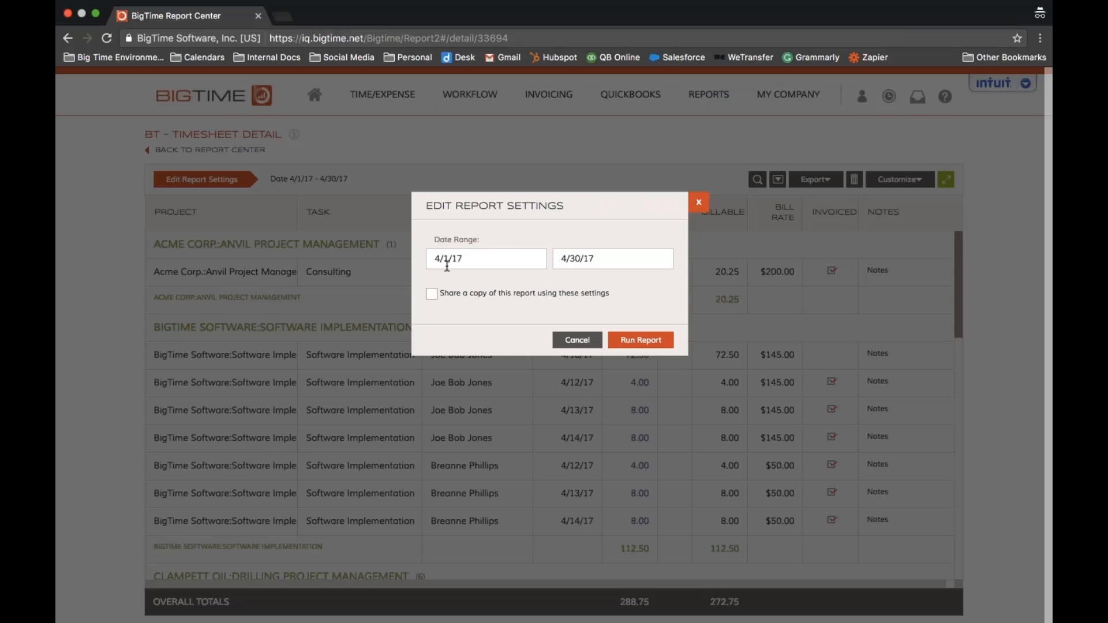
left_click(699, 202)
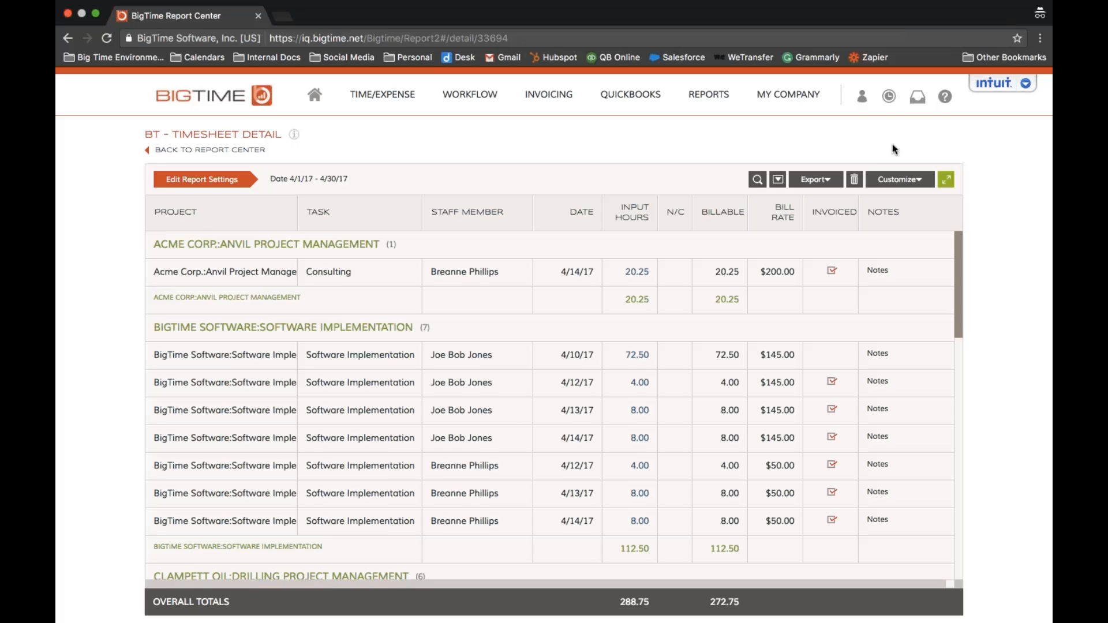
Step: Edit the report's publication title to "BigTime - Timesheet Detail", republish it and check its description
left_click(918, 178)
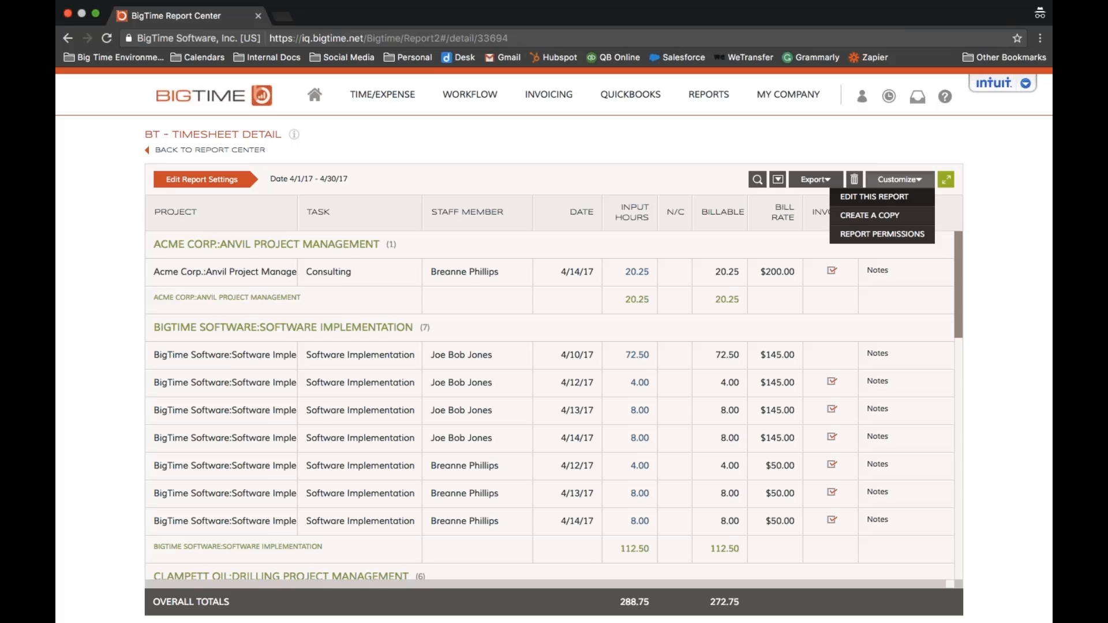
left_click(898, 196)
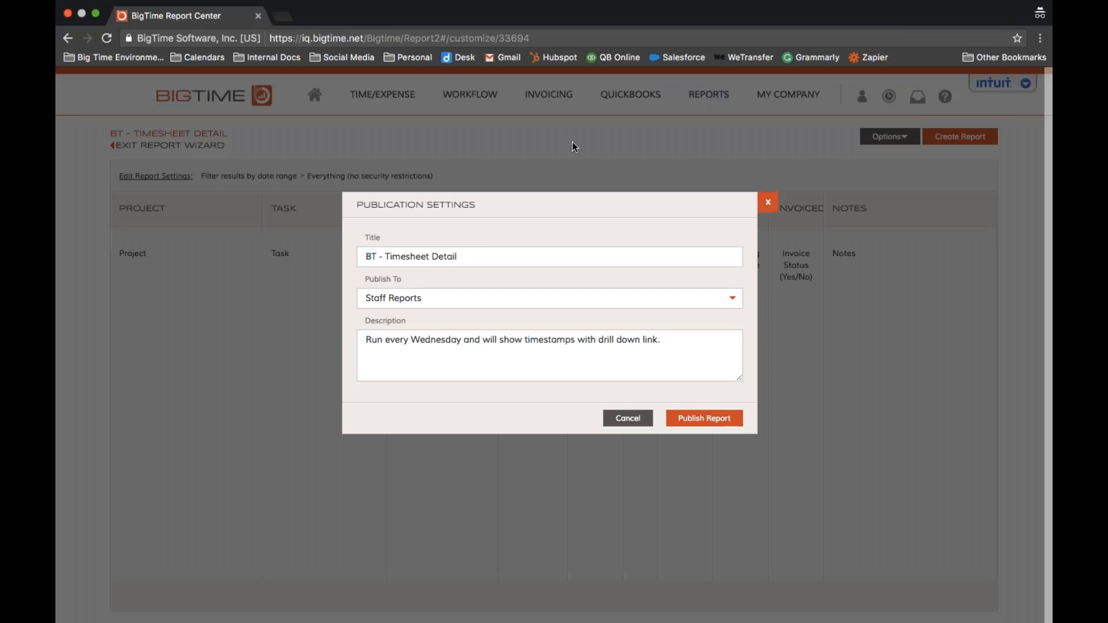
left_click(372, 258)
type("igTime")
left_click(711, 418)
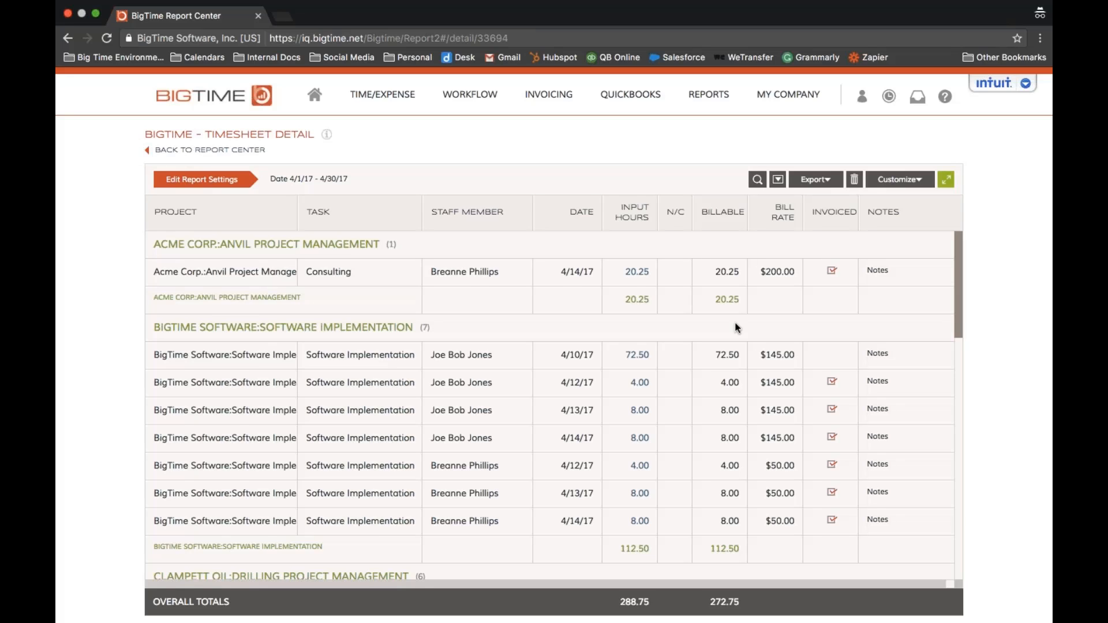
mouse_move(326, 137)
Step: Open the Acme Corp. time entry of 4/14/17 and reassign it to project Dunder Mifflin:Paper Consulting with the Consulting task
left_click(638, 273)
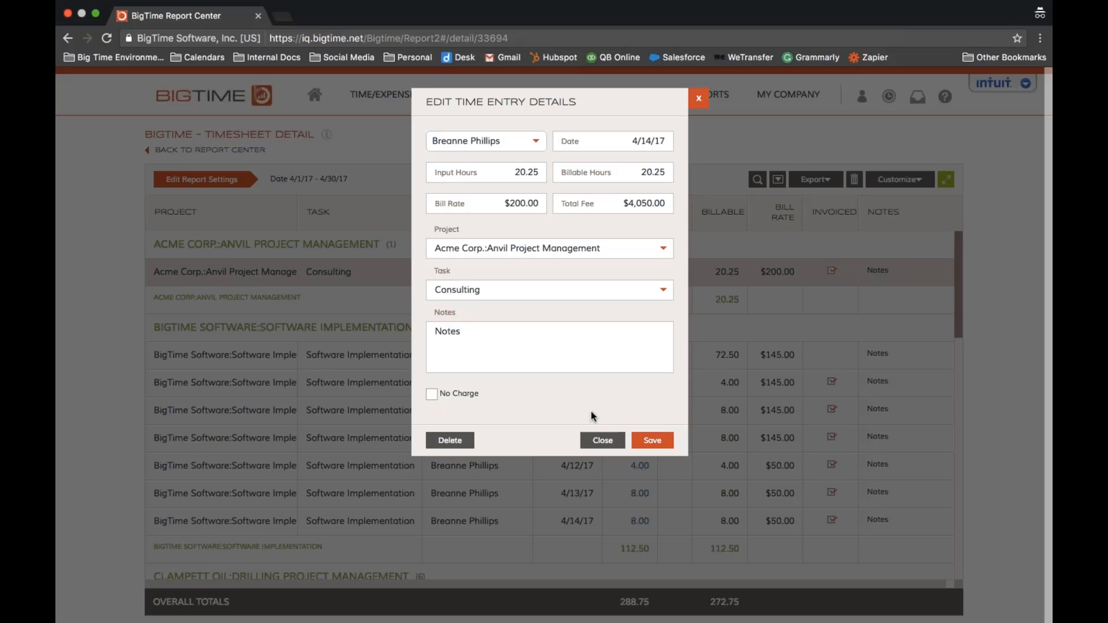
left_click(663, 248)
type("Dun")
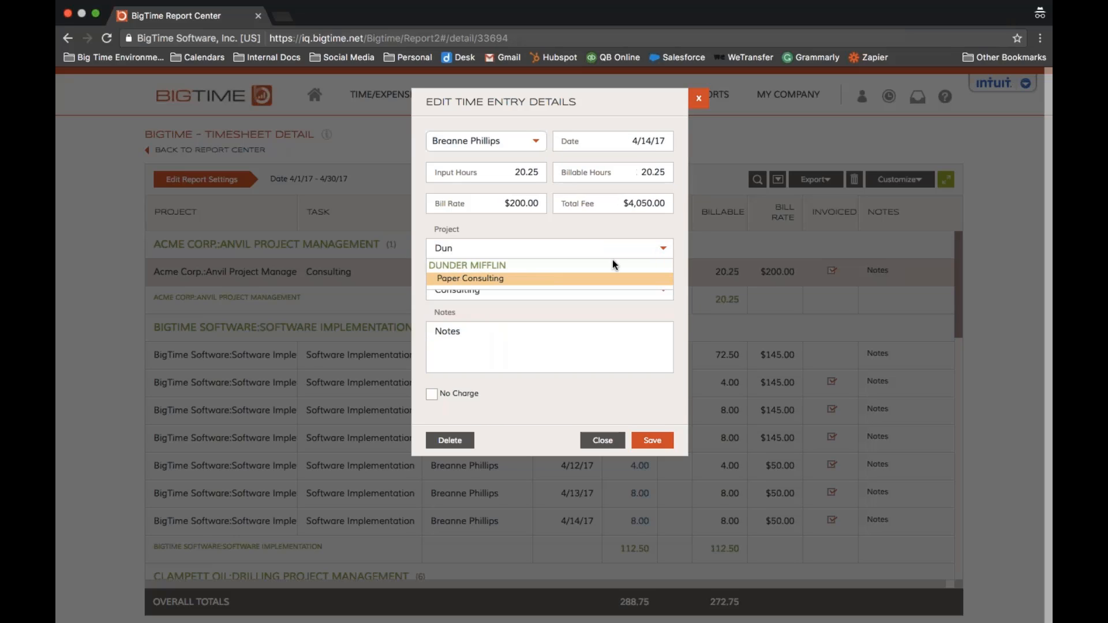
left_click(565, 279)
left_click(564, 290)
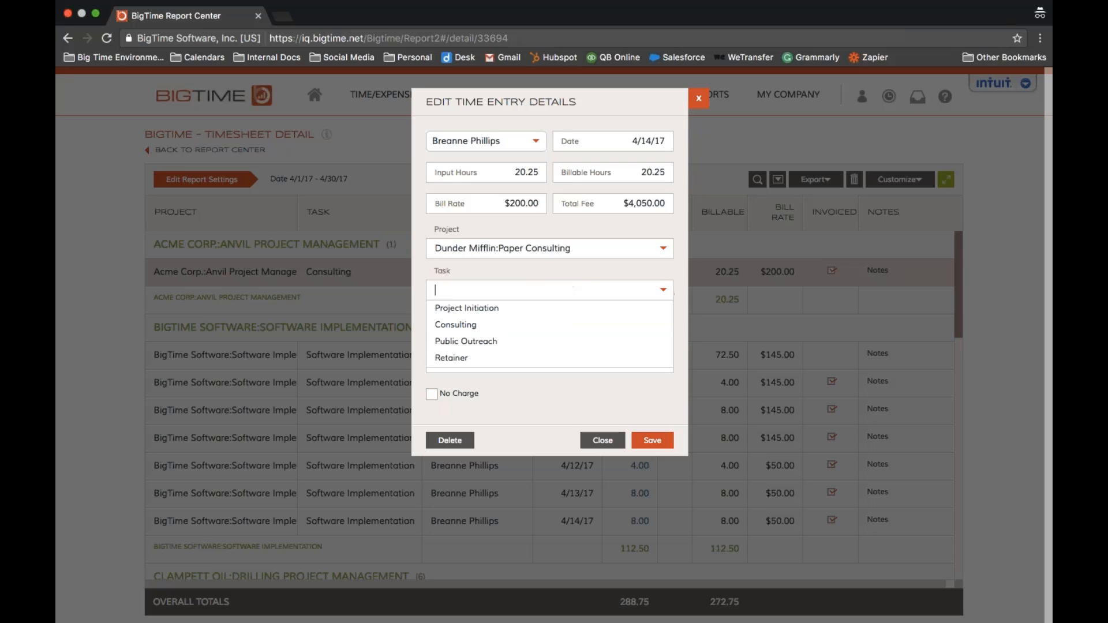
left_click(478, 326)
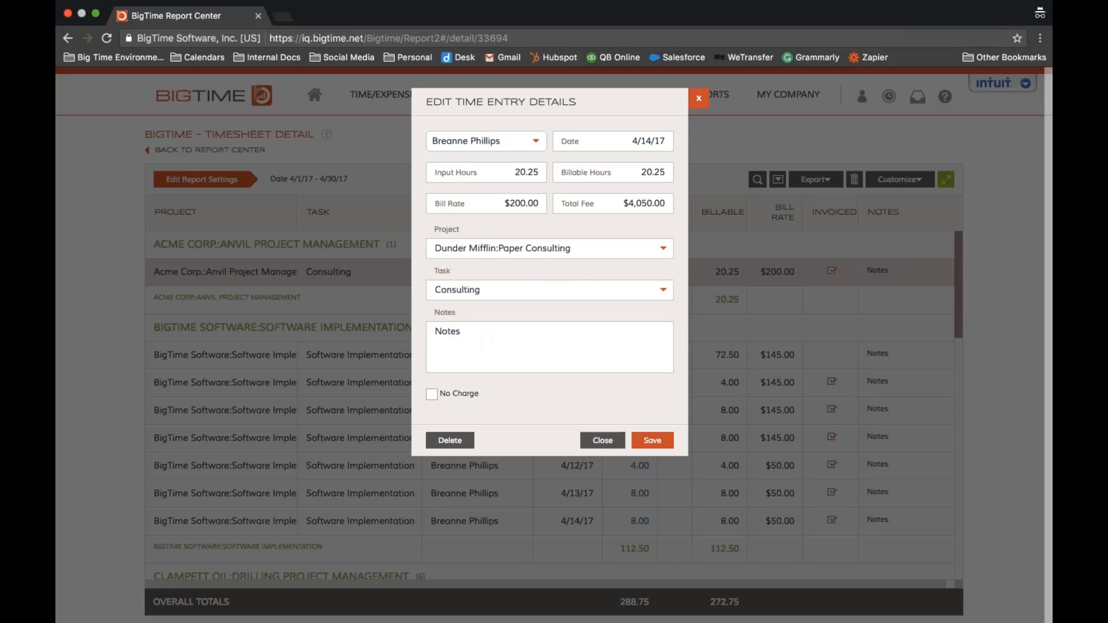
Step: Try the No Charge option on and off, set the entry's billable hours to 10 and save it
left_click(439, 394)
left_click(432, 394)
left_click_drag(635, 174, 670, 175)
type("10")
left_click(658, 441)
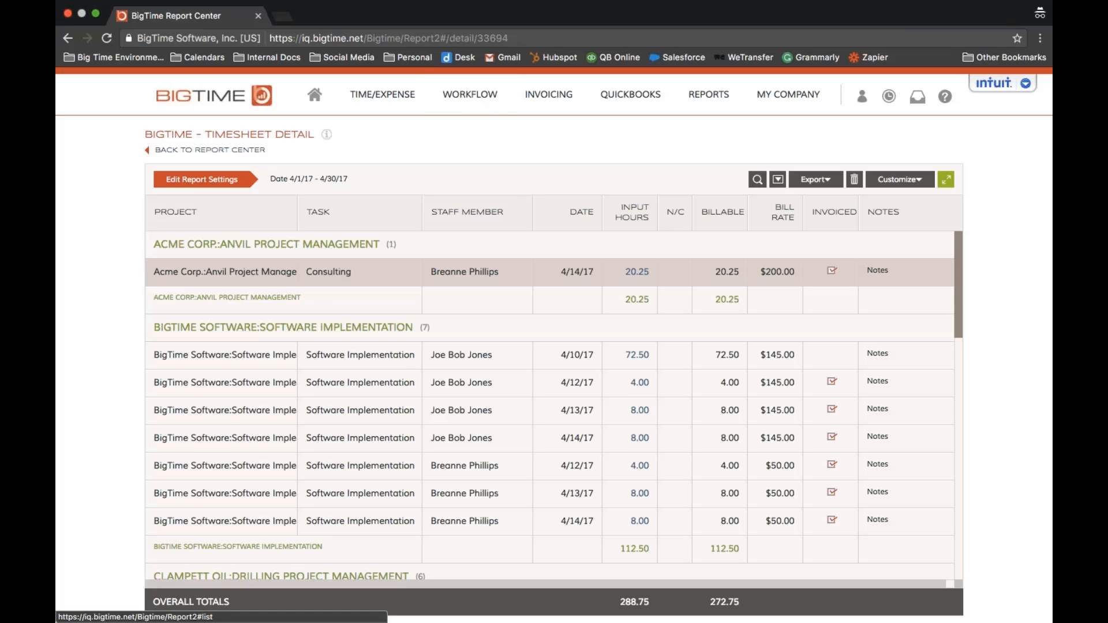
Step: Return to the Report Center and reopen BigTime - Timesheet Detail from the Staff Reports group
left_click(243, 151)
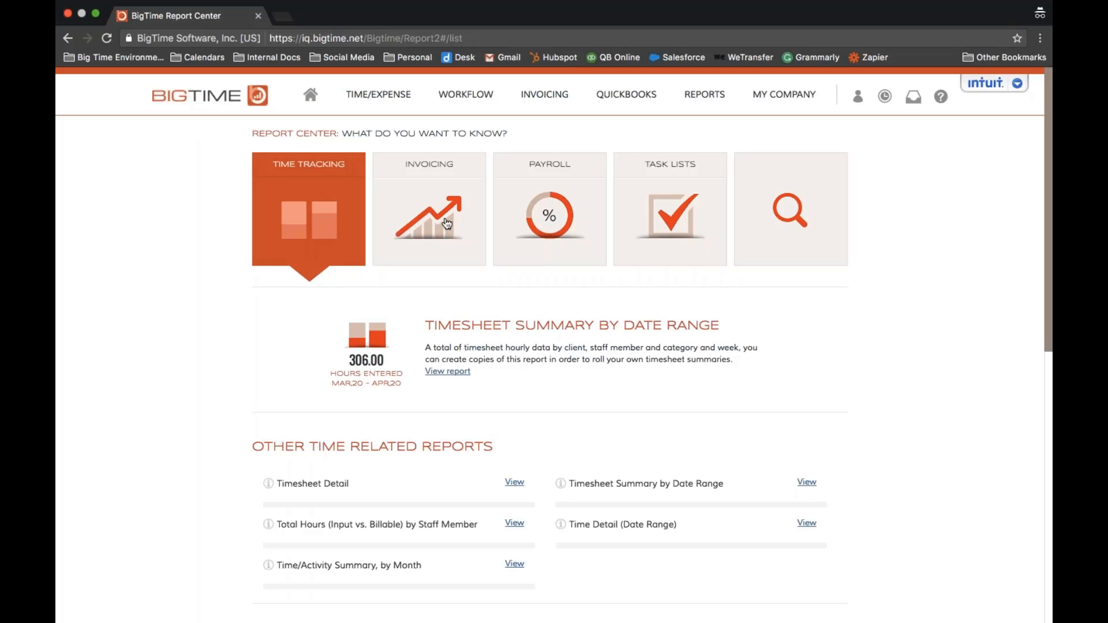
scroll(743, 346, "down", 6)
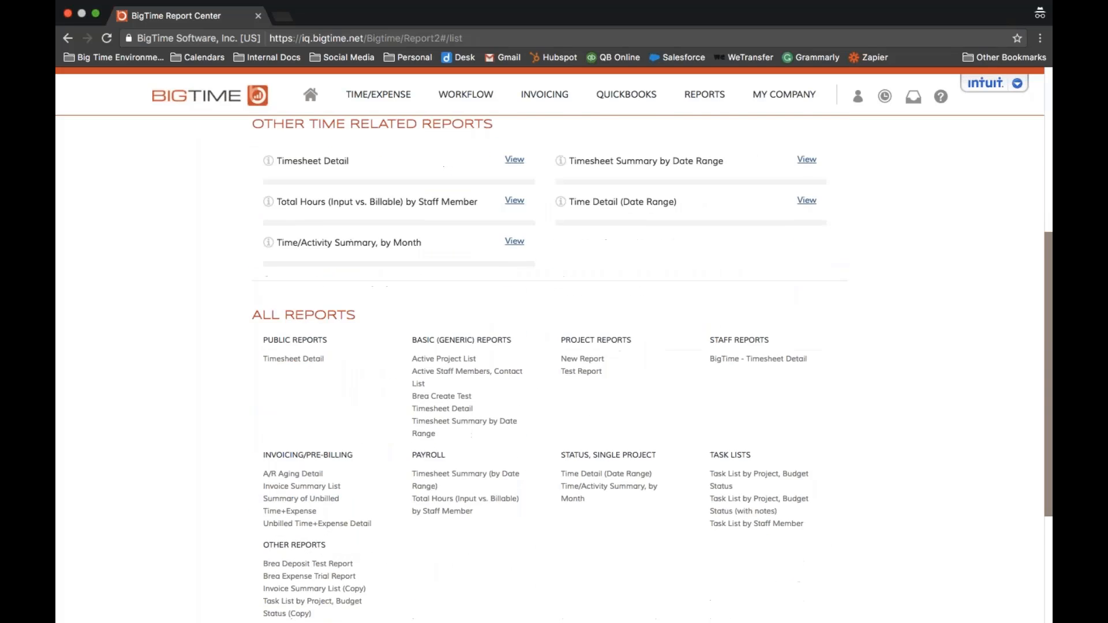
scroll(652, 369, "down", 1)
scroll(651, 369, "down", 1)
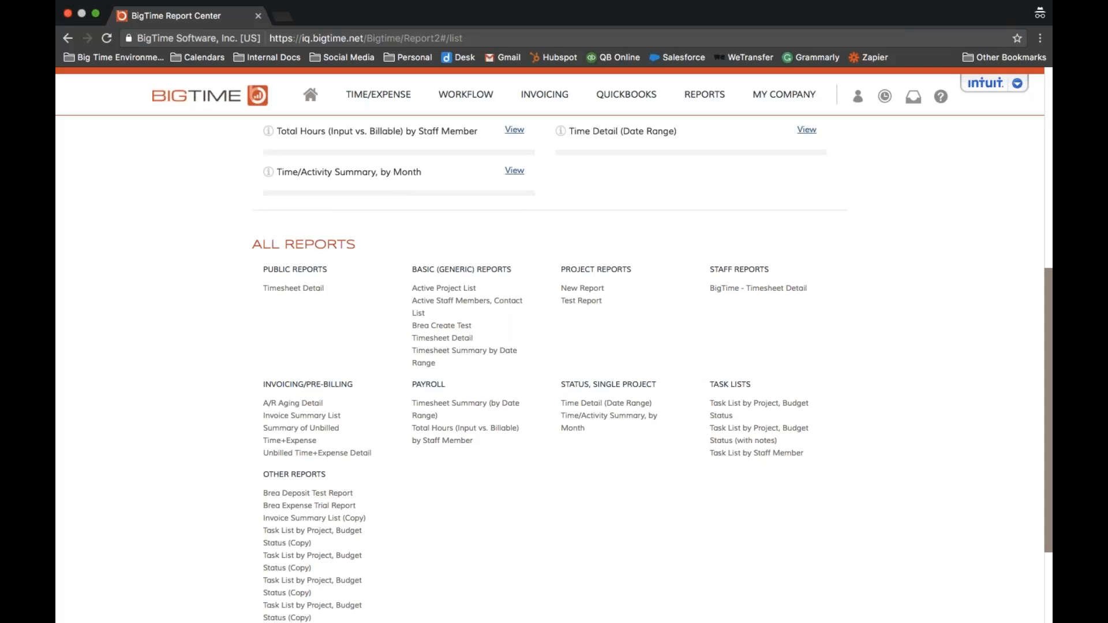
left_click(755, 289)
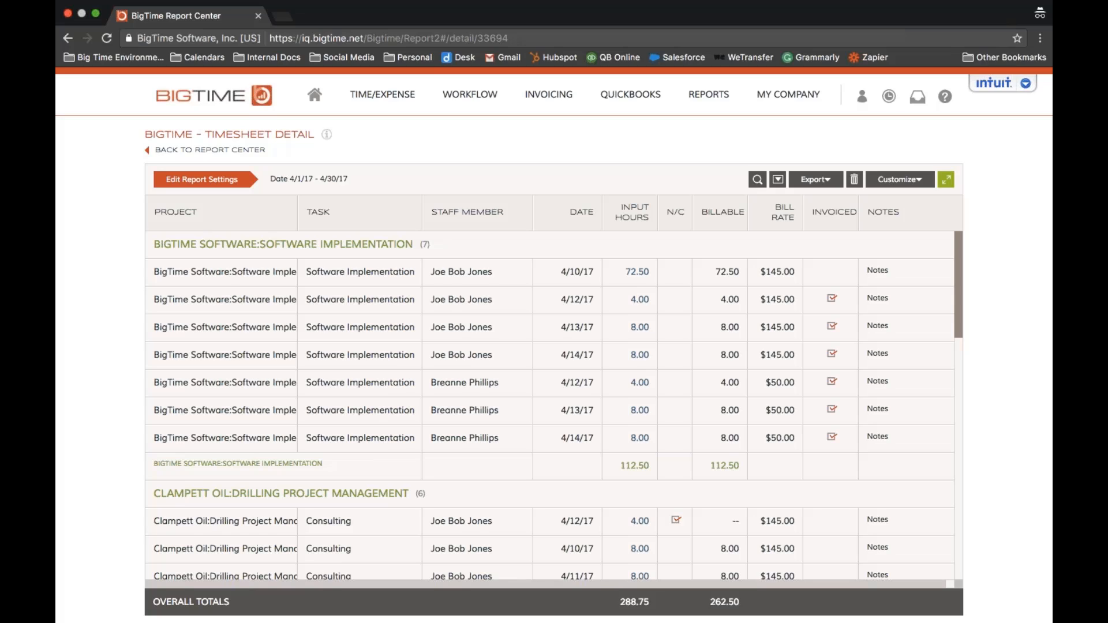
Step: Go back to the Report Center and start creating a custom report with the report wizard
left_click(723, 105)
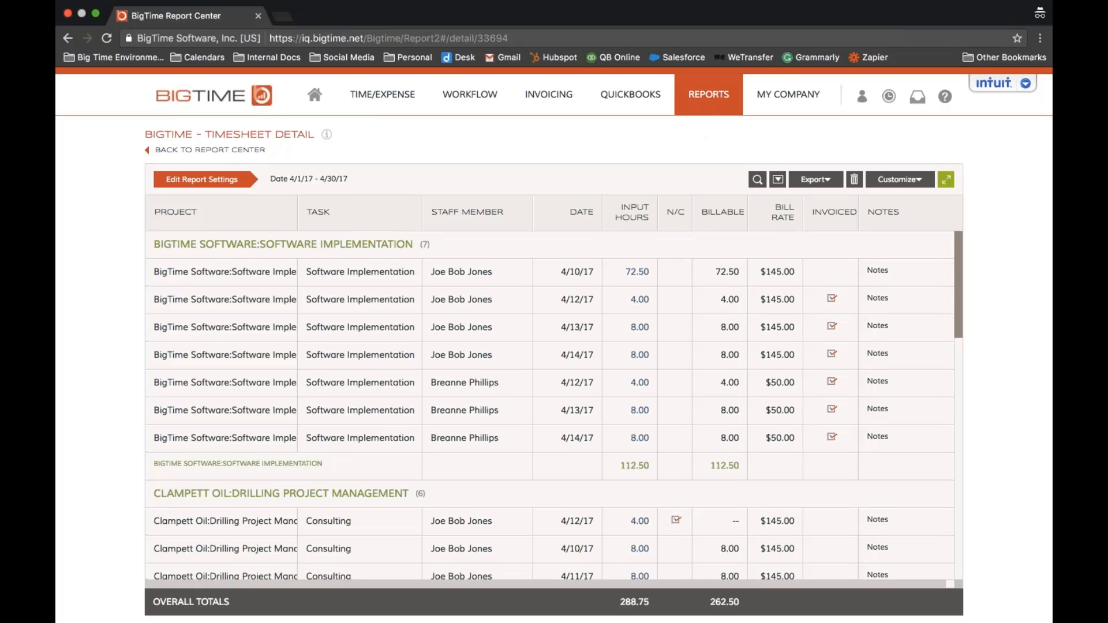
mouse_move(709, 98)
left_click(721, 139)
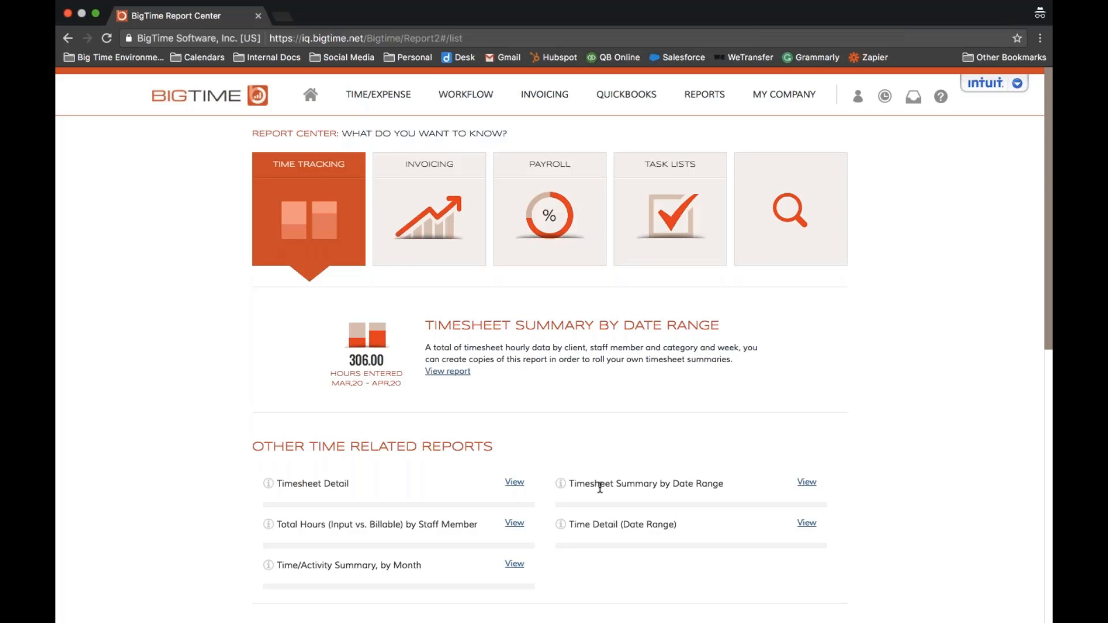
left_click(659, 227)
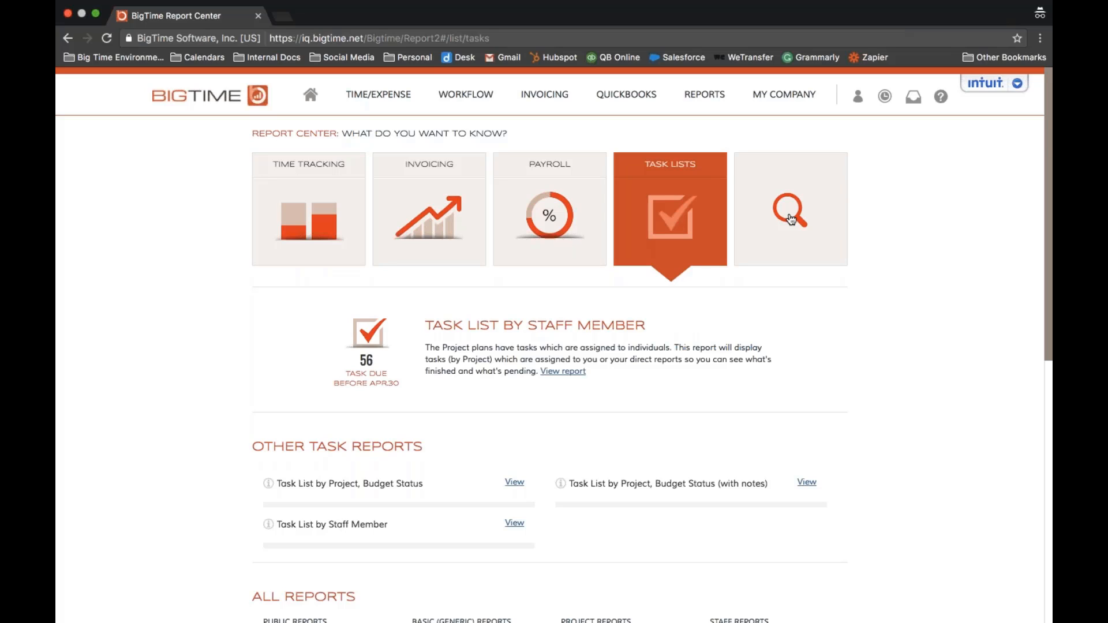
left_click(791, 220)
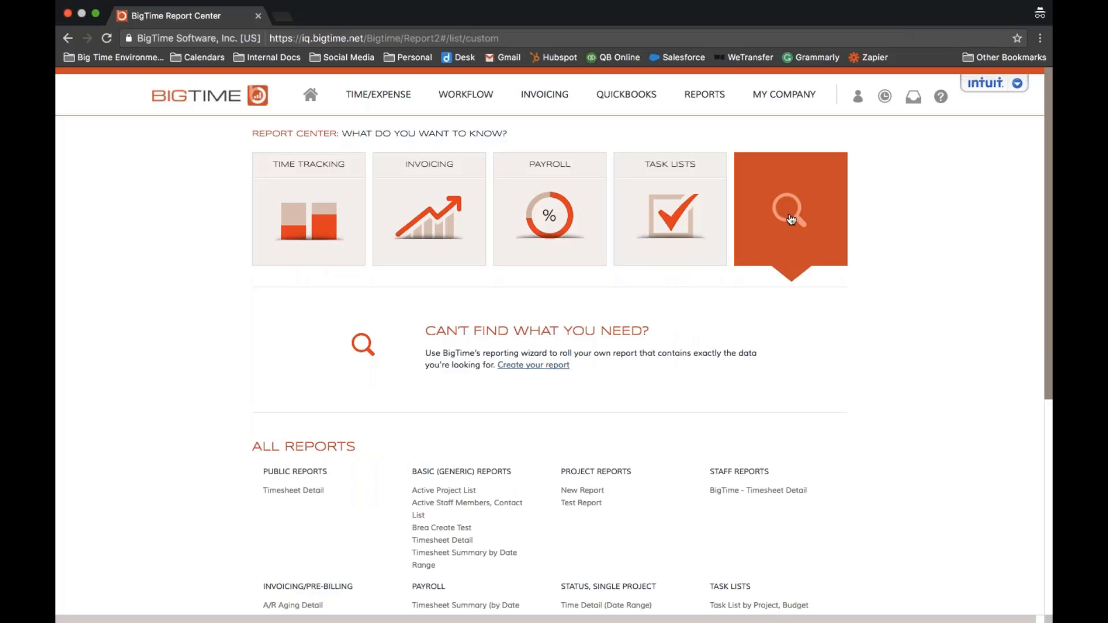
left_click(527, 371)
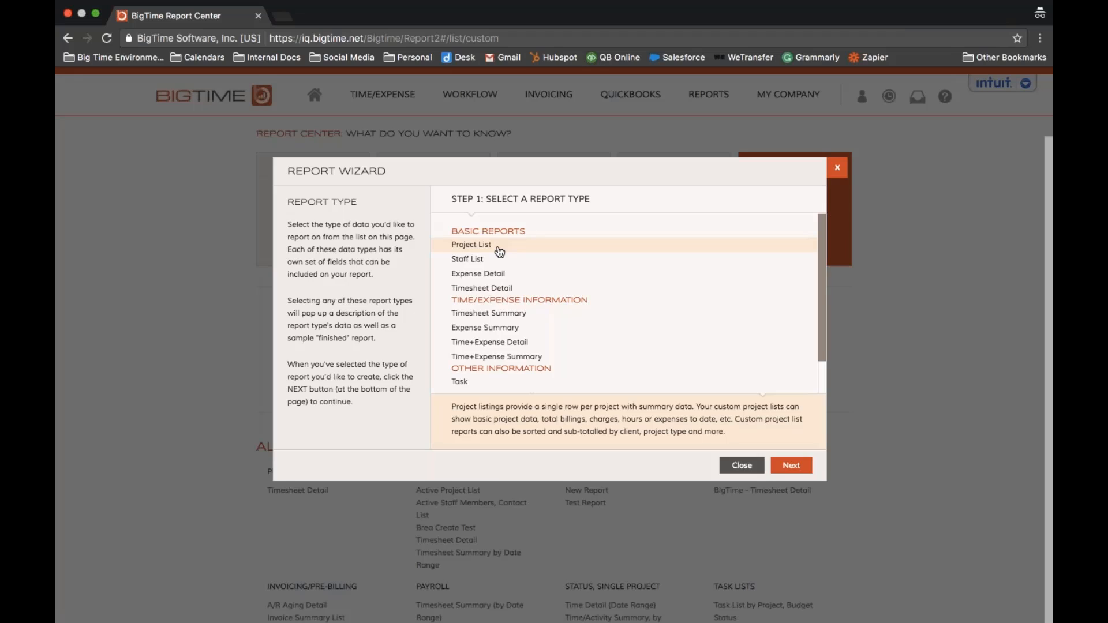